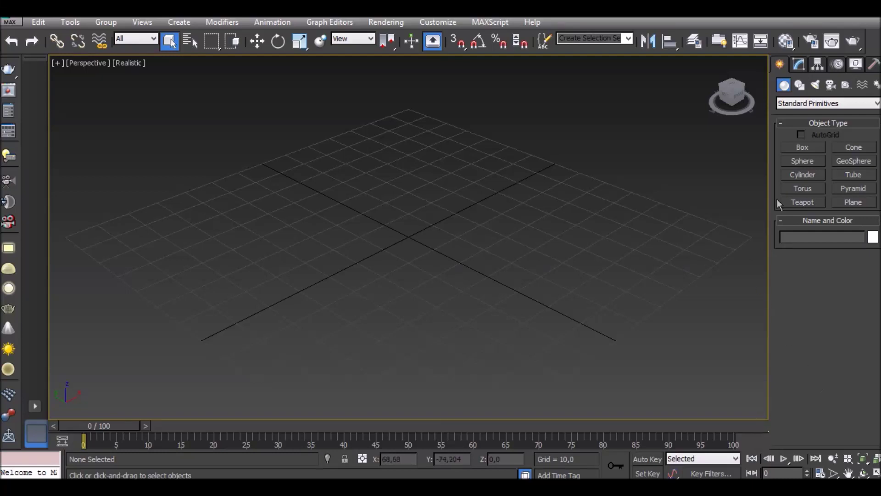
- Create a box at the grid centre in the Perspective viewport
click(799, 147)
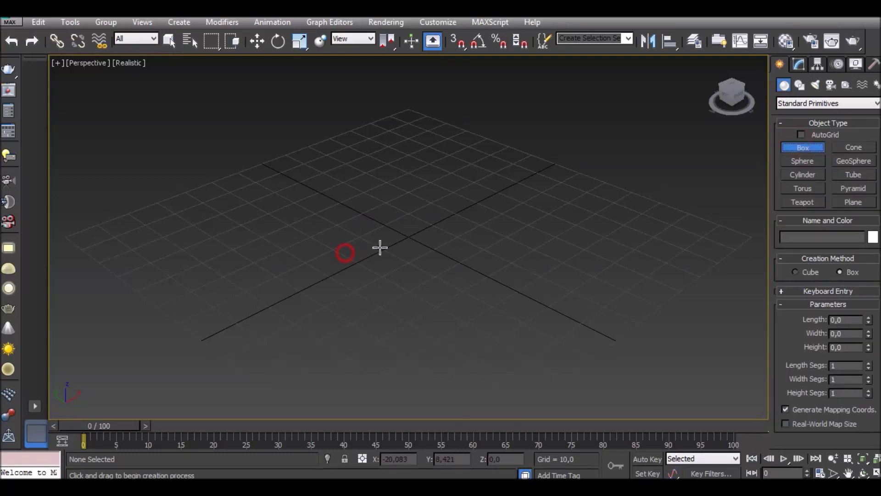
mouse_move(441, 216)
mouse_down()
mouse_move(455, 216)
mouse_move(358, 242)
mouse_up()
click(450, 172)
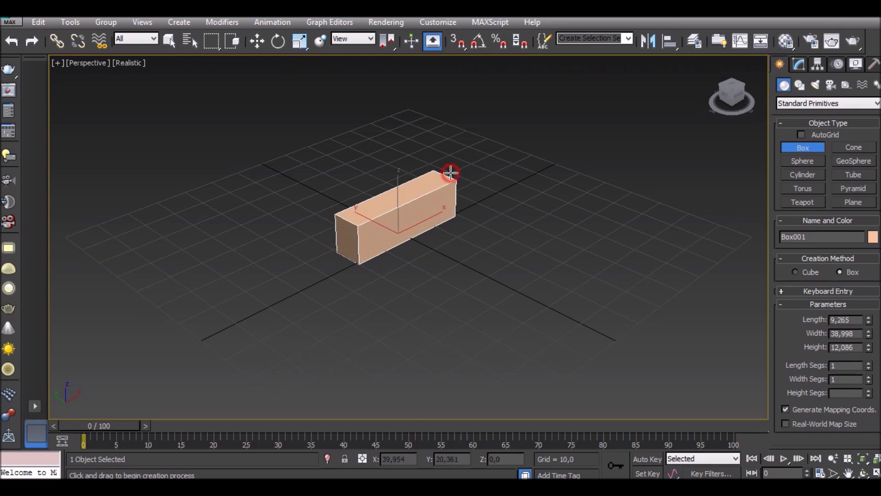
right_click(429, 220)
- Scale the box thin along Y and tall along Z into an upright panel
key(e)
key(r)
drag(442, 254, 415, 239)
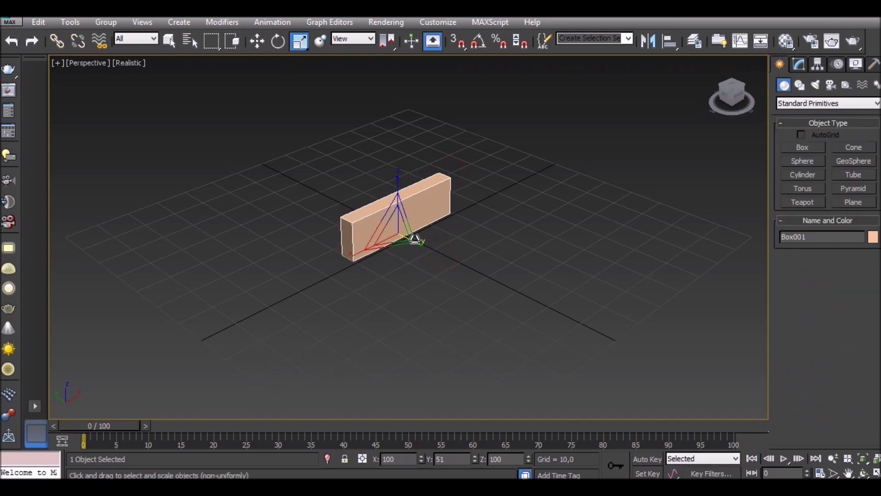
drag(399, 176, 398, 137)
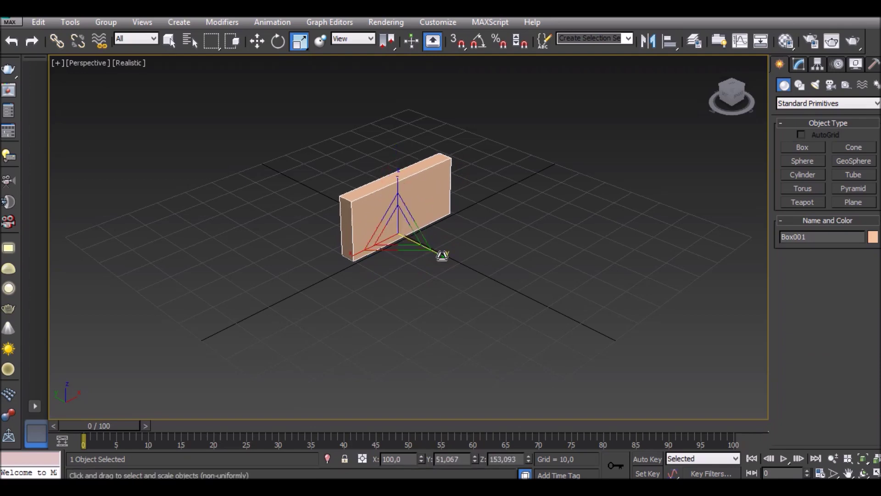
drag(419, 208, 399, 173)
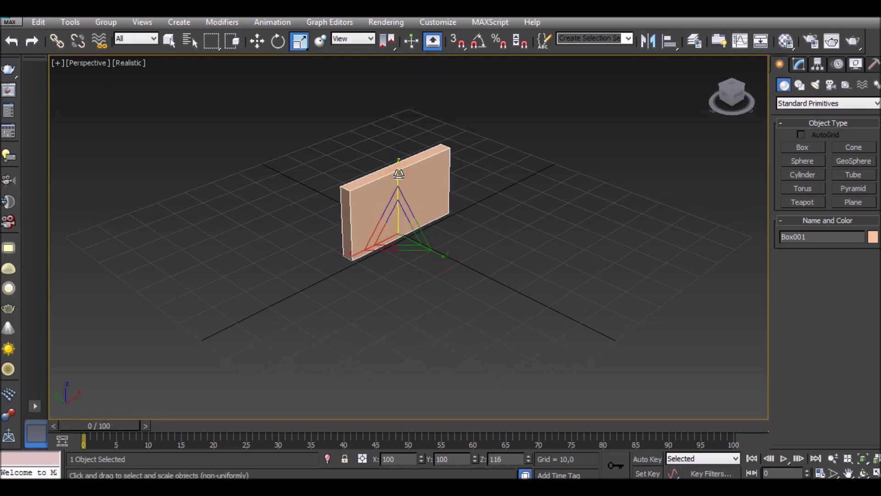
click(799, 104)
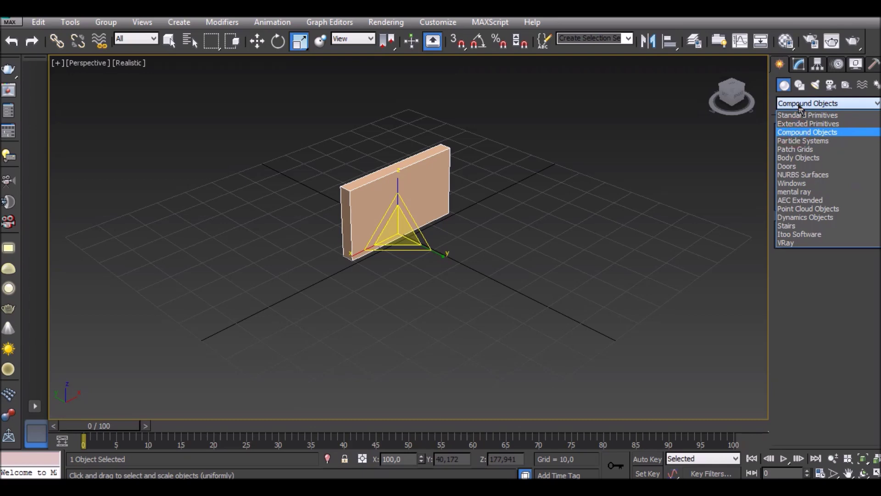
- Draw a rounded-edge ChamferBox mattress from Extended Primitives in front of the panel
click(799, 105)
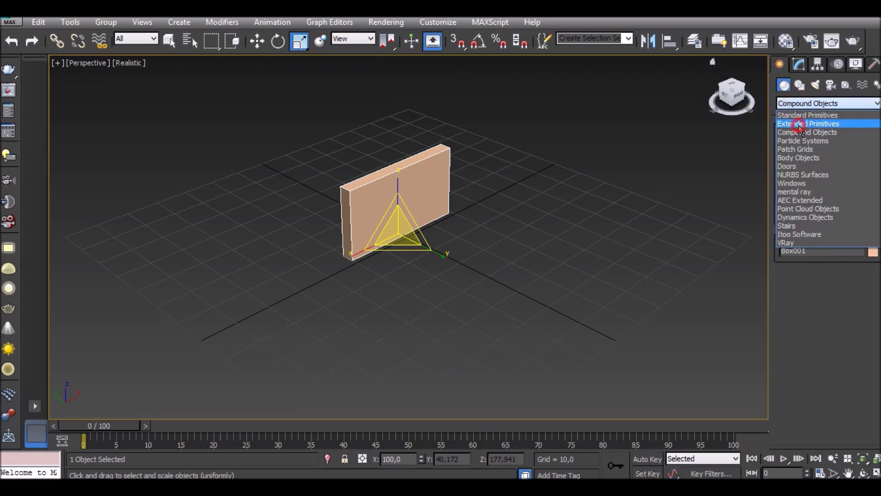
click(800, 124)
click(803, 163)
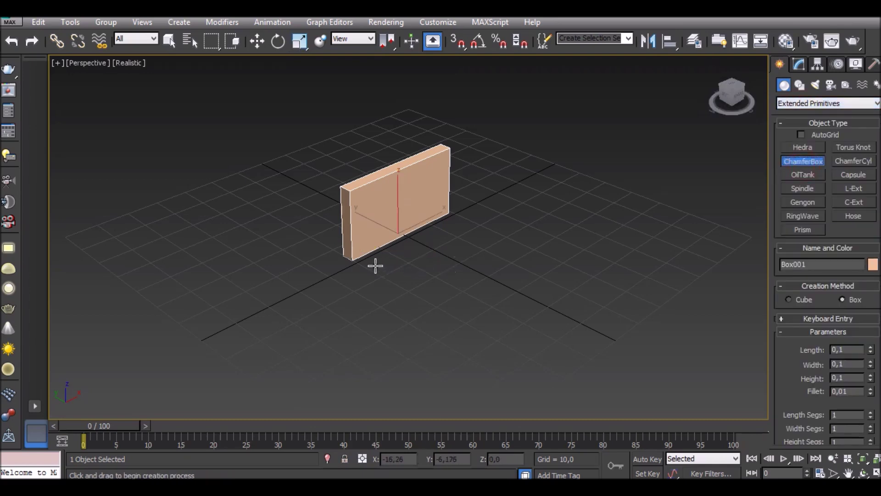
mouse_move(351, 260)
mouse_down()
mouse_move(604, 277)
mouse_move(596, 255)
mouse_up()
click(596, 229)
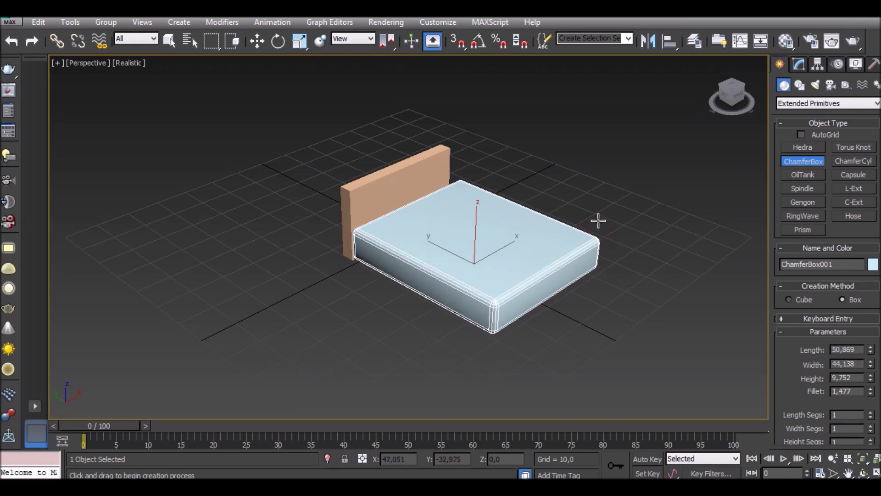
click(600, 221)
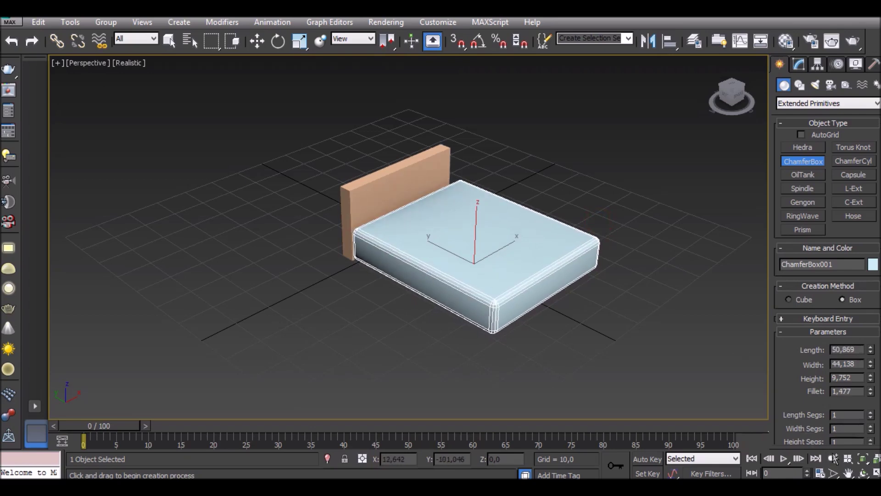
click(833, 457)
drag(556, 242, 561, 220)
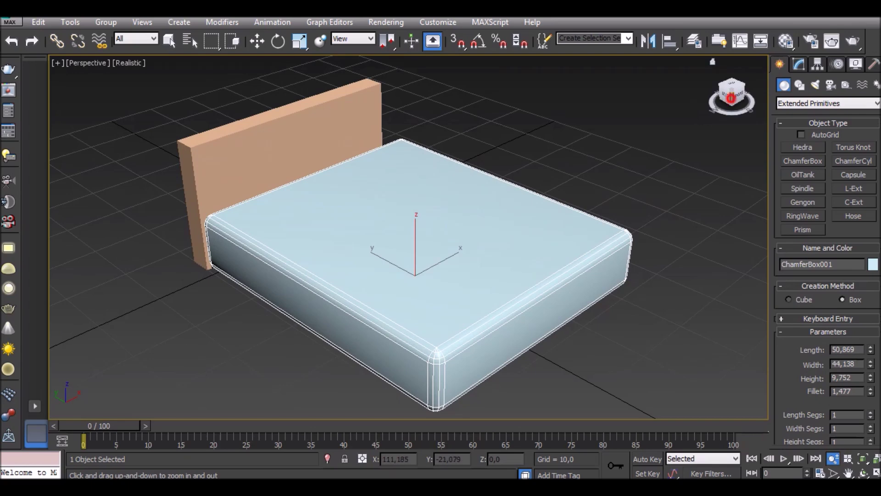
- Narrow the mattress slightly, widen the headboard panel and shift it behind the mattress
click(730, 86)
key(r)
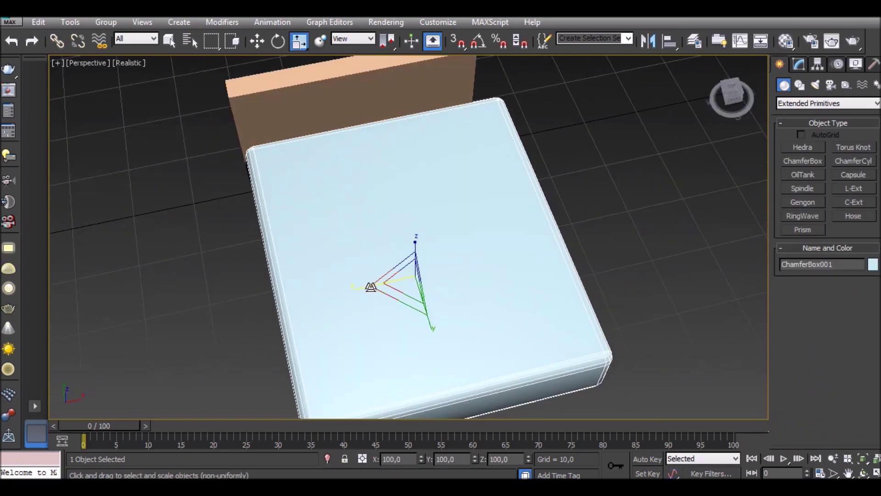
drag(366, 287, 371, 284)
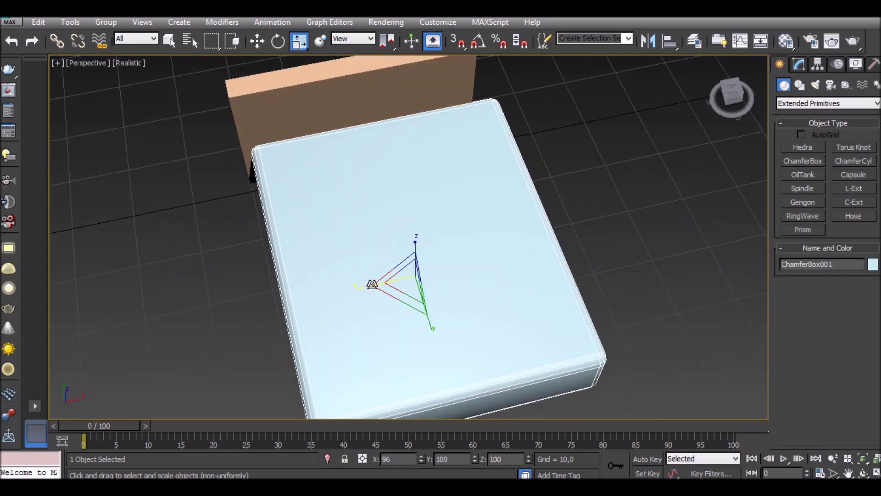
click(370, 97)
drag(303, 162, 295, 164)
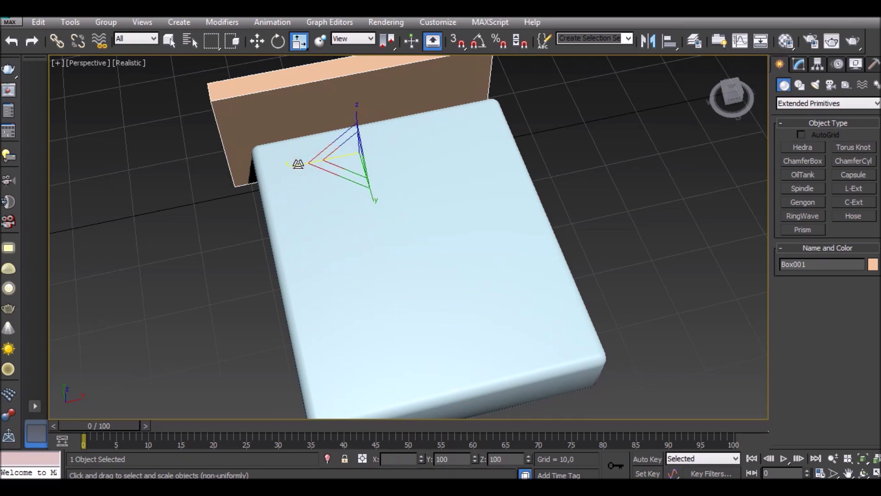
key(w)
drag(384, 144, 405, 142)
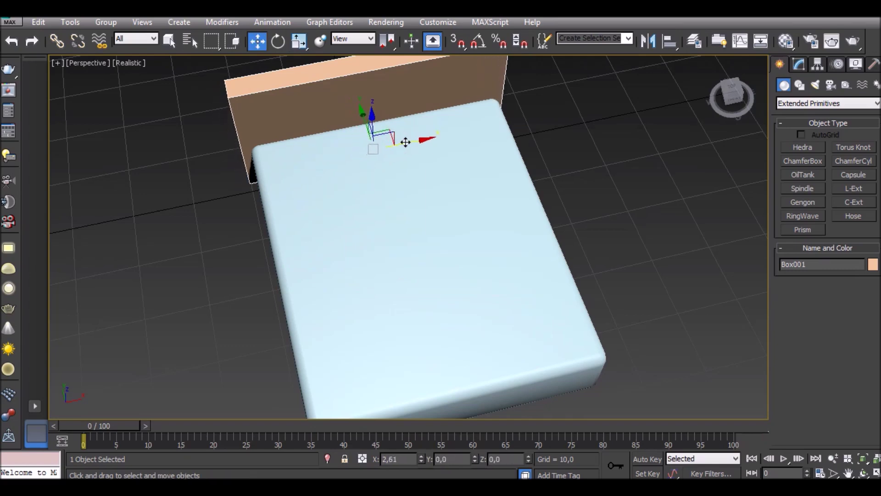
- Centre the headboard, make it thinner, and slide it flush against the mattress back
click(733, 101)
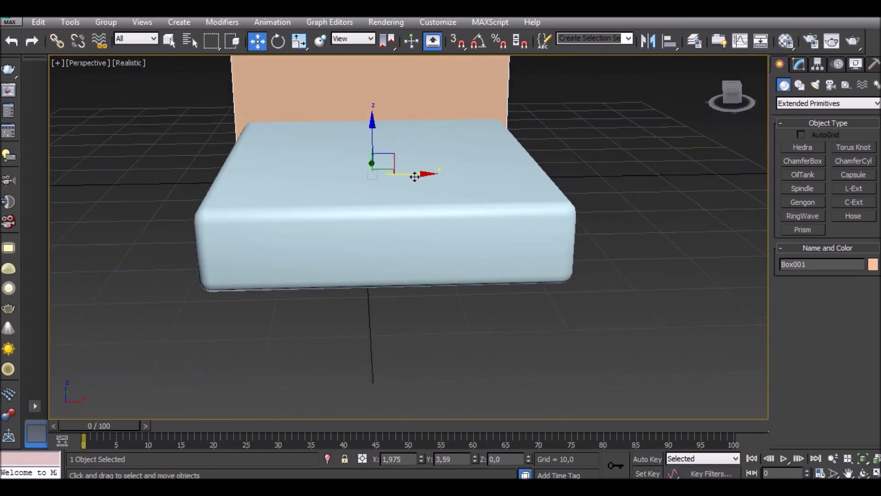
drag(415, 176, 420, 174)
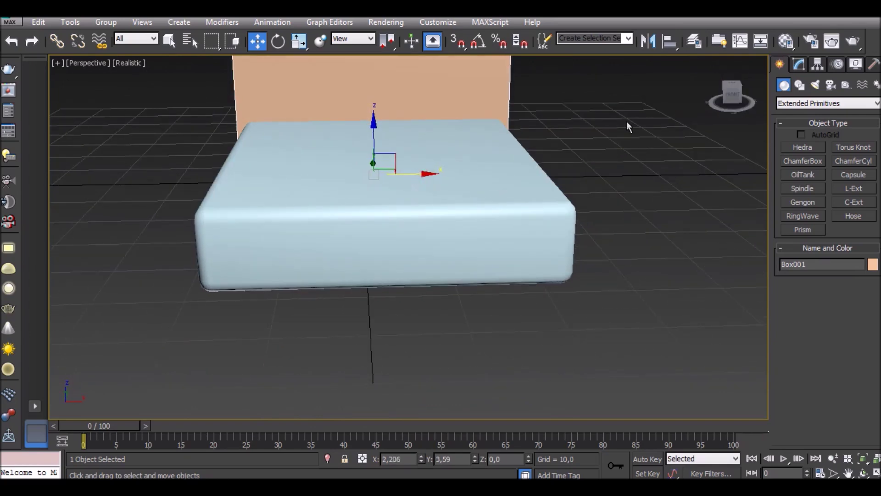
click(730, 94)
drag(730, 94, 691, 111)
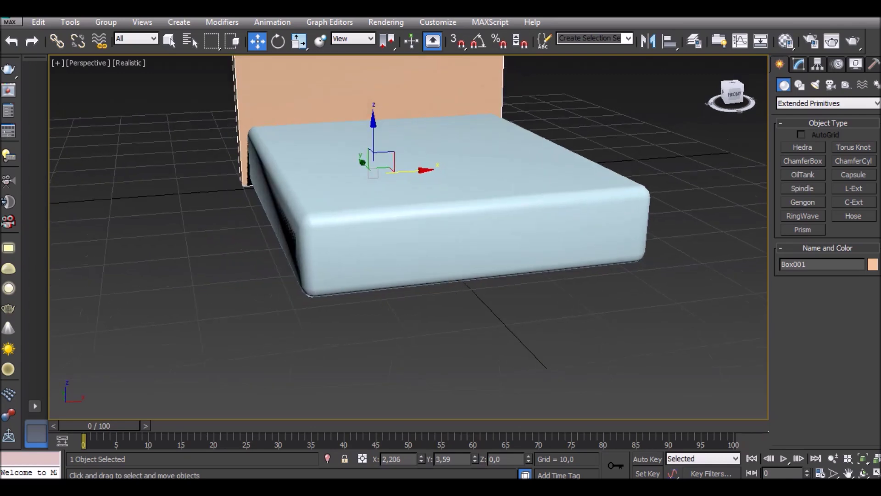
key(r)
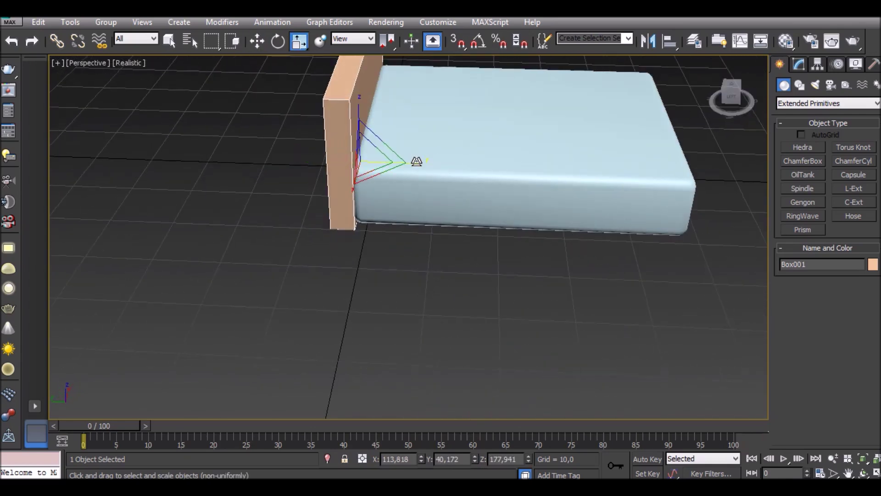
drag(413, 163, 393, 164)
key(w)
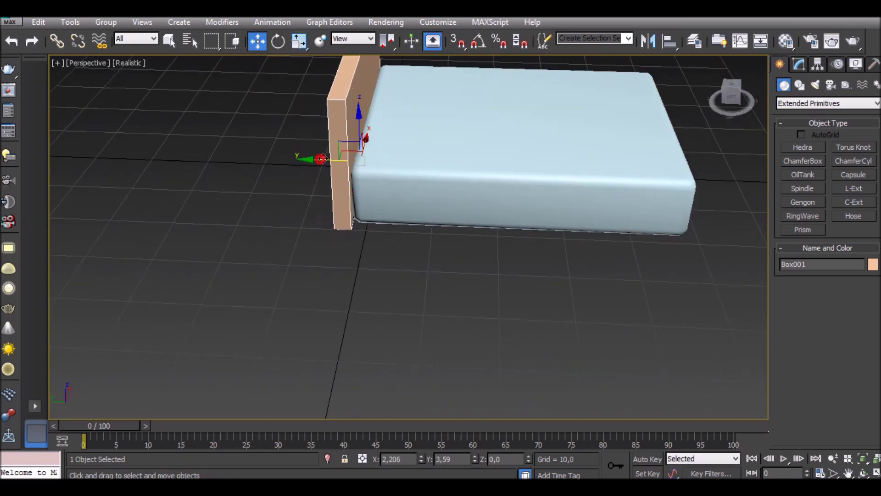
drag(320, 159, 325, 158)
- Scale the mattress a little taller
drag(731, 94, 761, 100)
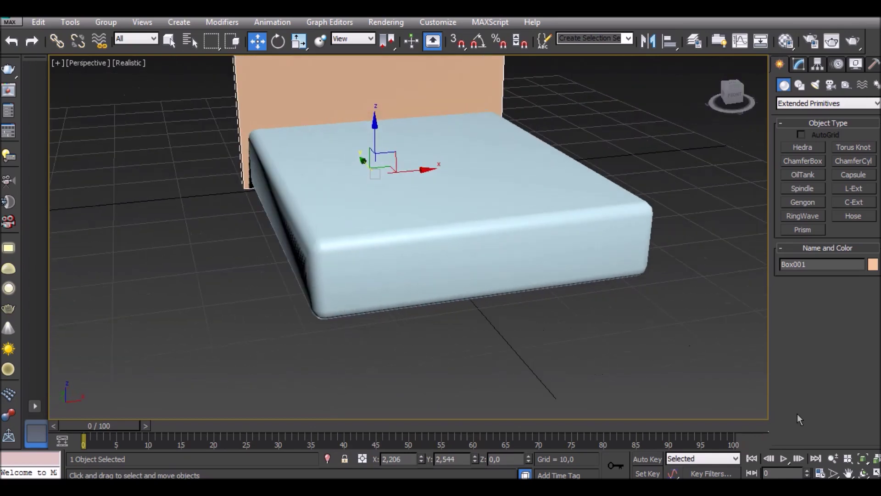
click(833, 458)
drag(684, 381, 652, 374)
drag(531, 150, 531, 142)
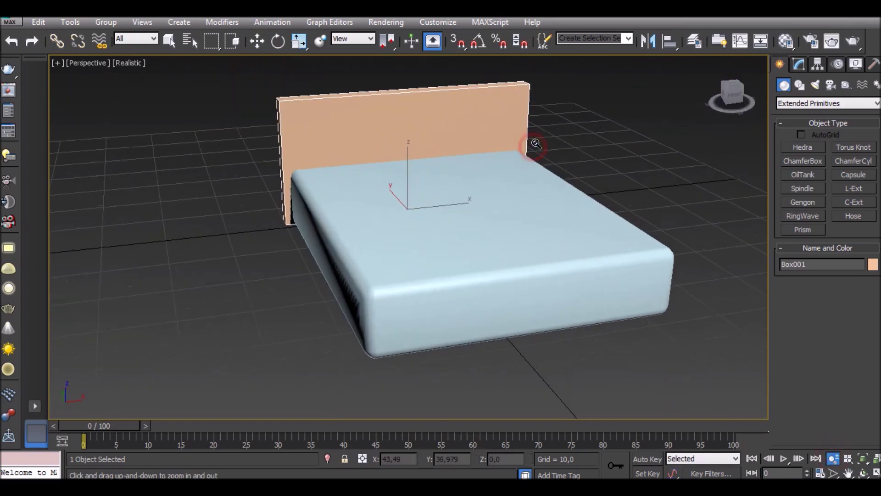
click(732, 92)
drag(731, 92, 746, 94)
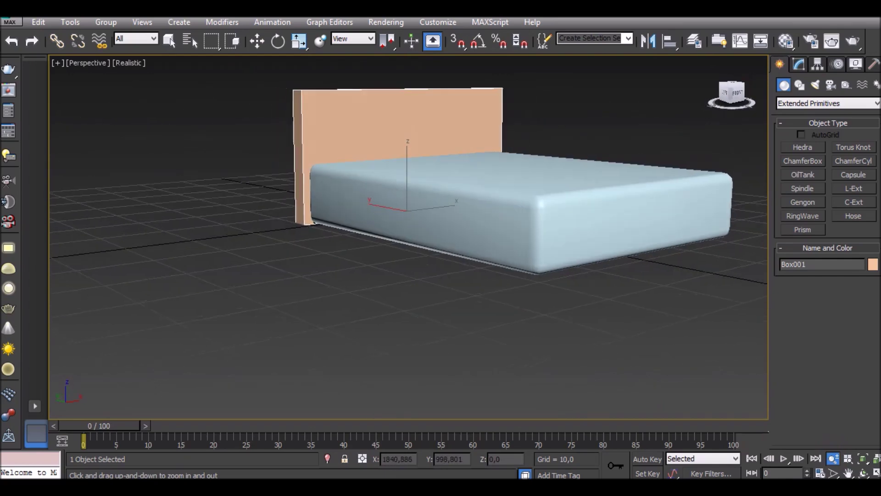
key(w)
click(551, 218)
key(r)
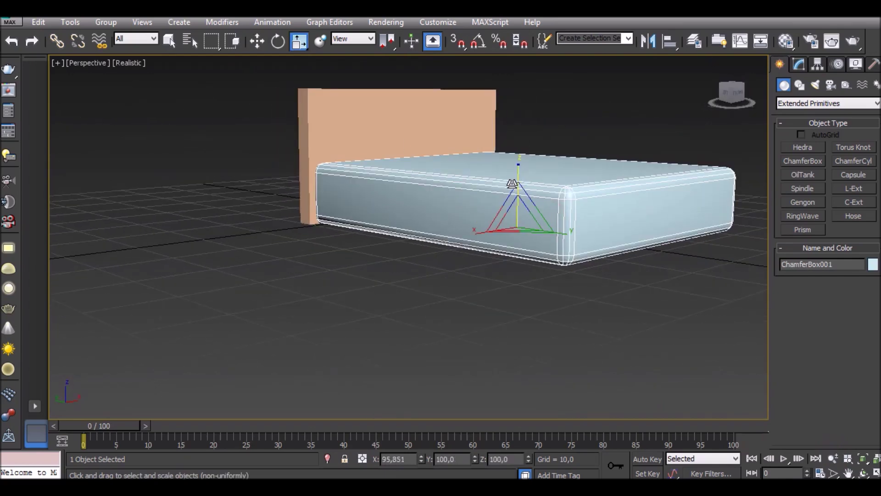
drag(518, 170, 539, 165)
click(417, 109)
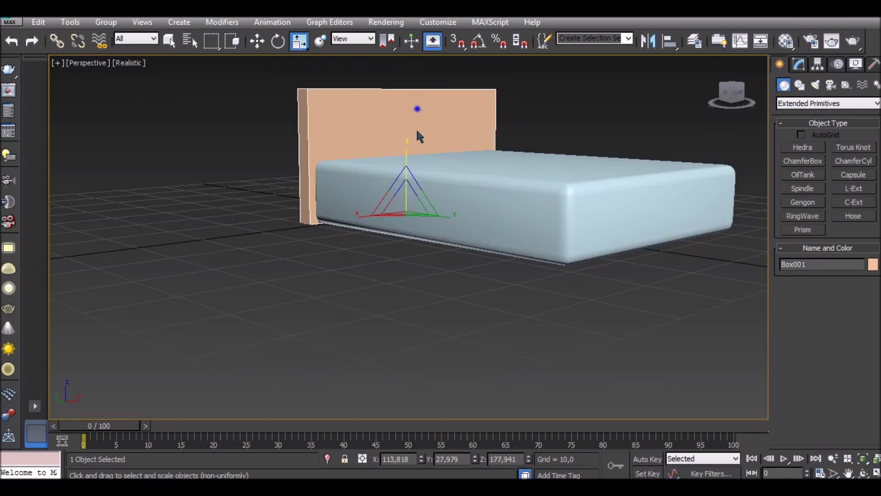
- Convert the headboard to an Editable Poly
right_click(415, 128)
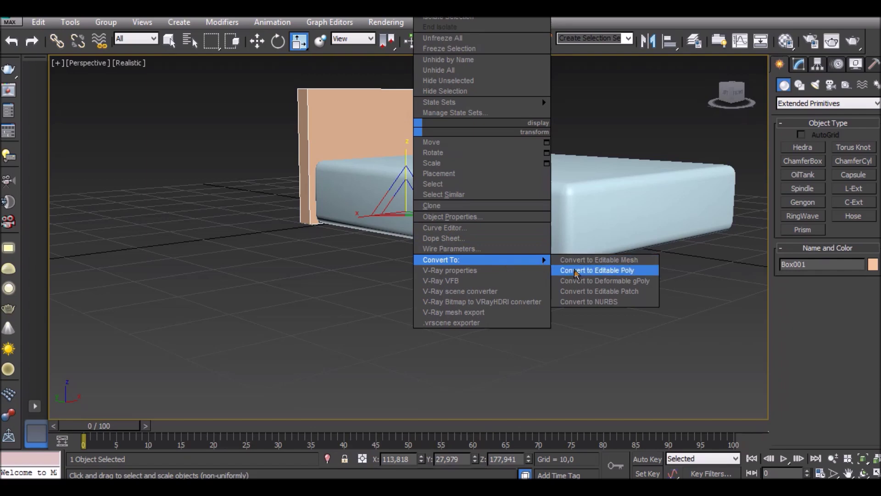
click(597, 271)
drag(726, 94, 734, 103)
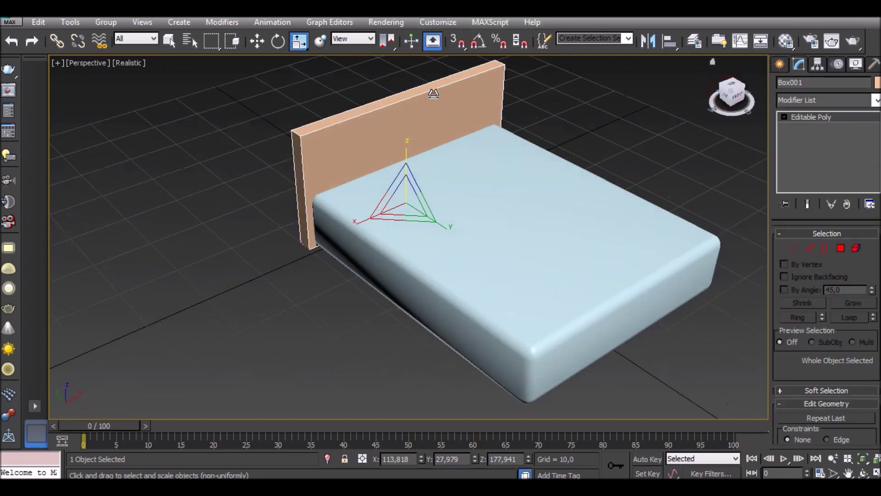
- Connect the headboard's two top edges with two new edges pinched to 58
click(808, 248)
drag(374, 71, 400, 104)
drag(824, 333, 824, 326)
scroll(823, 326, down, 3)
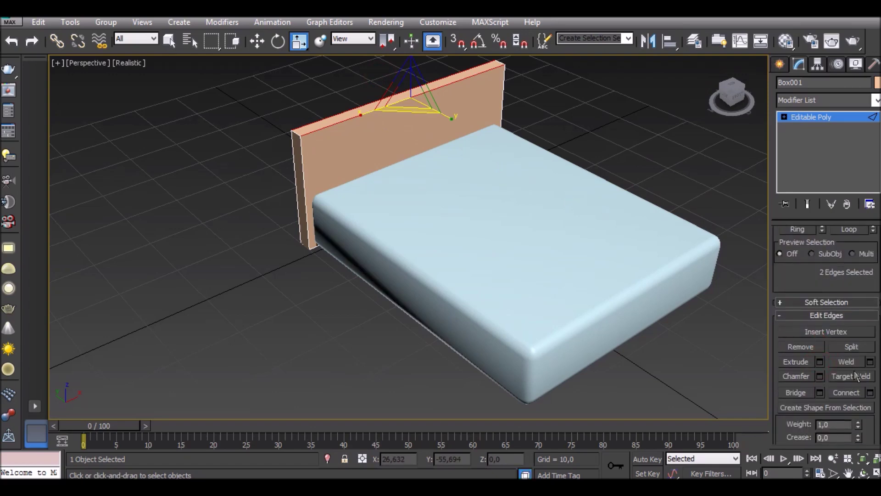
click(871, 394)
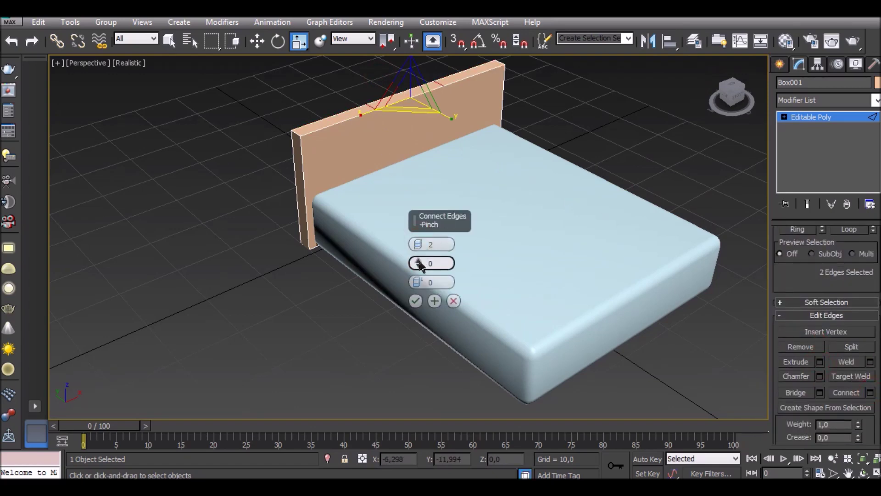
drag(418, 263, 417, 108)
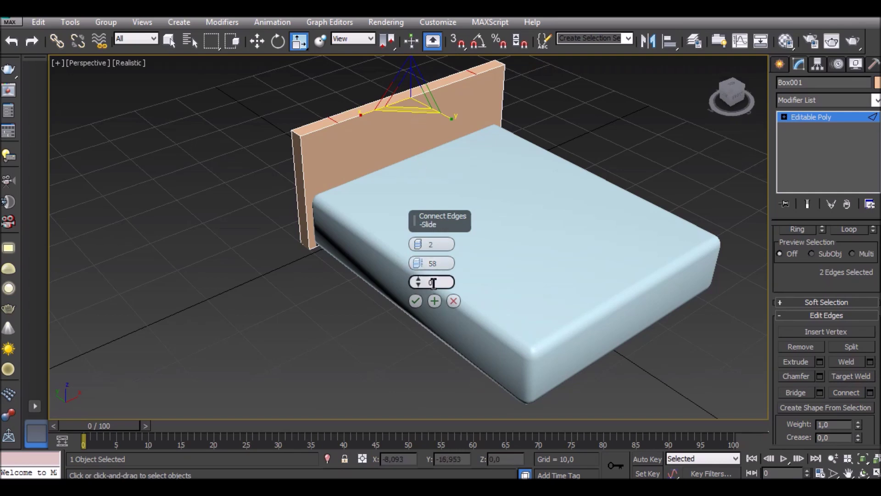
click(415, 301)
click(784, 119)
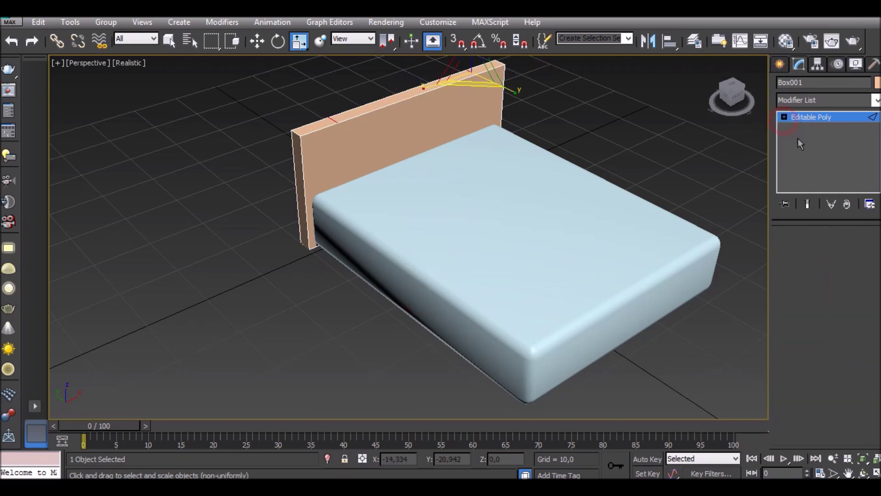
click(840, 248)
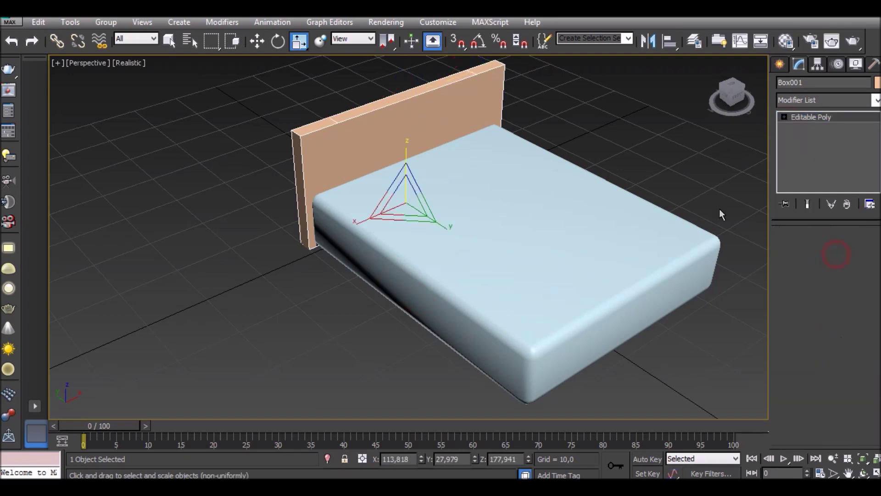
- Raise the headboard's top middle face to form angled shoulders
click(384, 98)
key(w)
drag(406, 85, 406, 61)
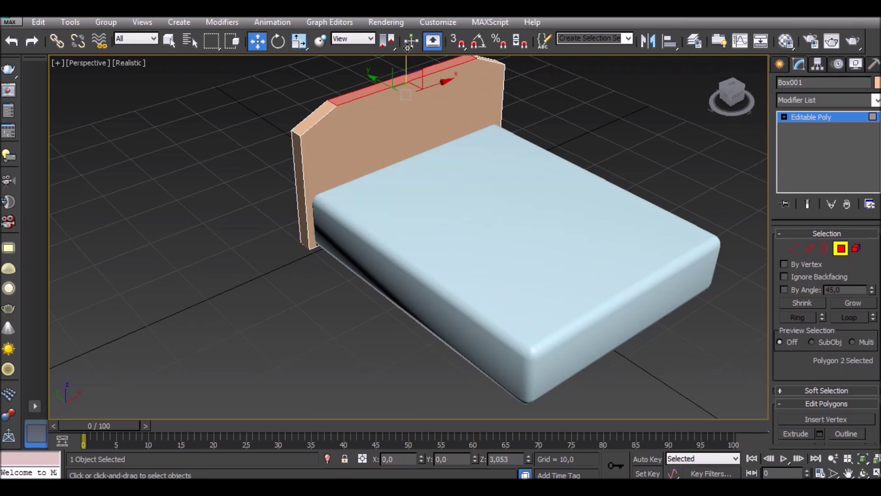
drag(729, 94, 695, 225)
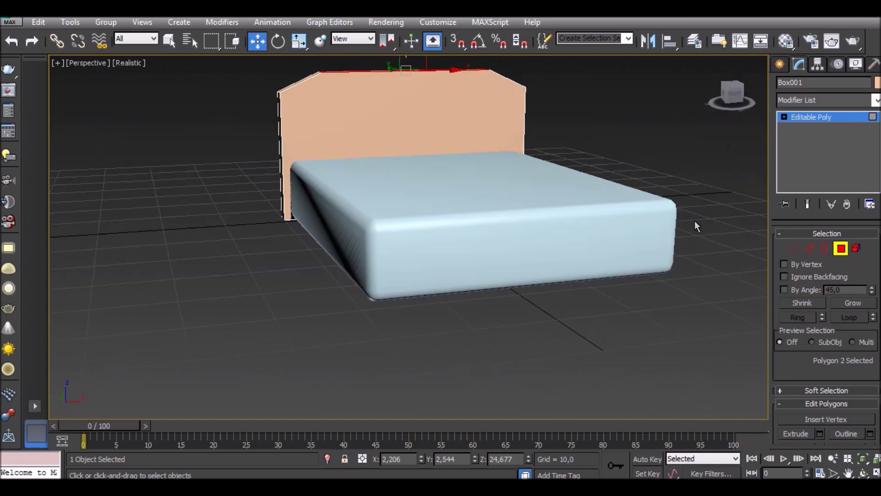
click(832, 458)
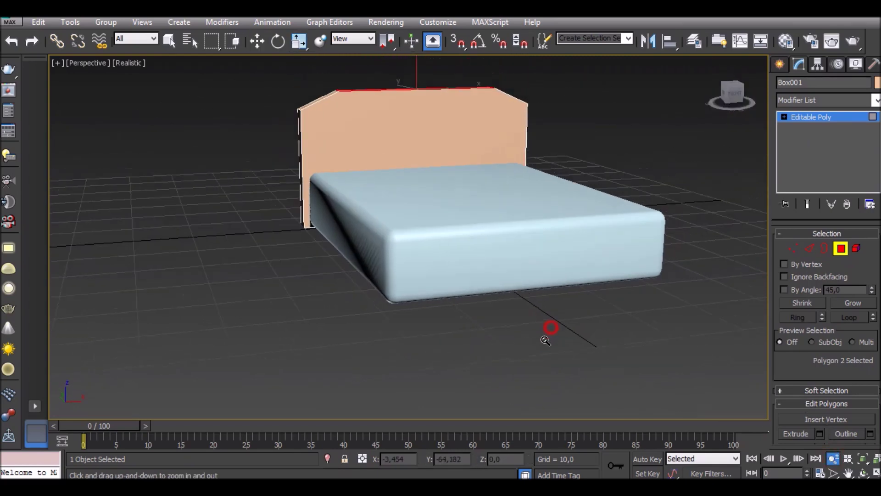
drag(546, 329, 576, 209)
drag(574, 171, 573, 138)
- Scale the whole headboard down on Z to make it shorter
key(w)
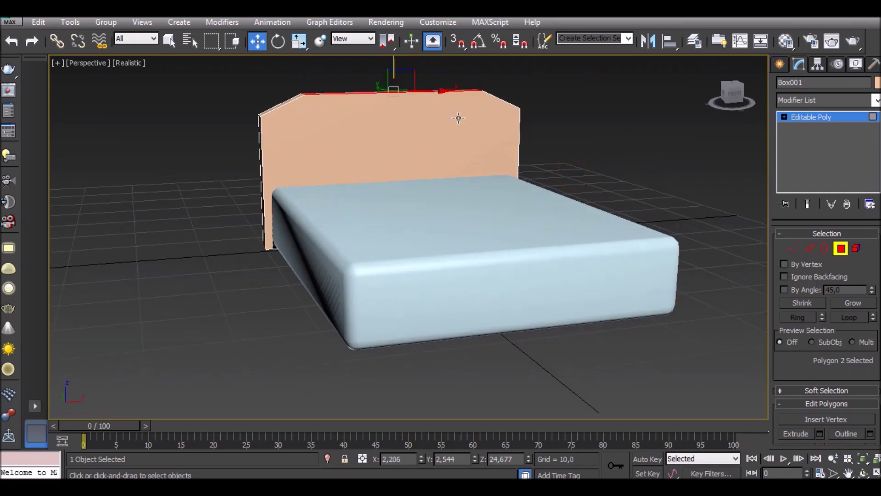
click(443, 115)
click(840, 118)
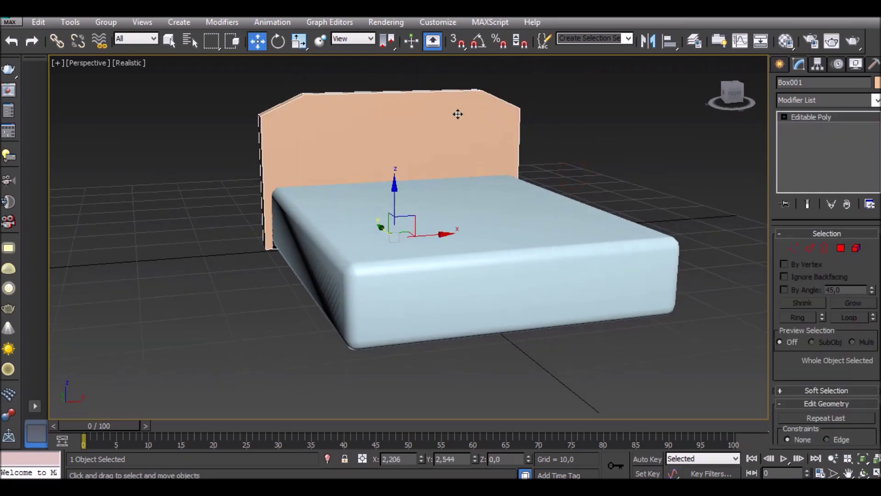
key(r)
drag(395, 176, 398, 185)
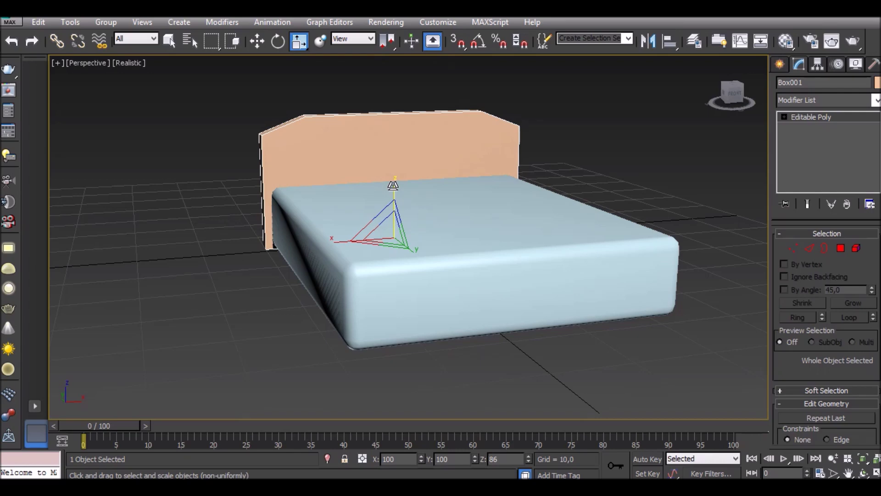
key(w)
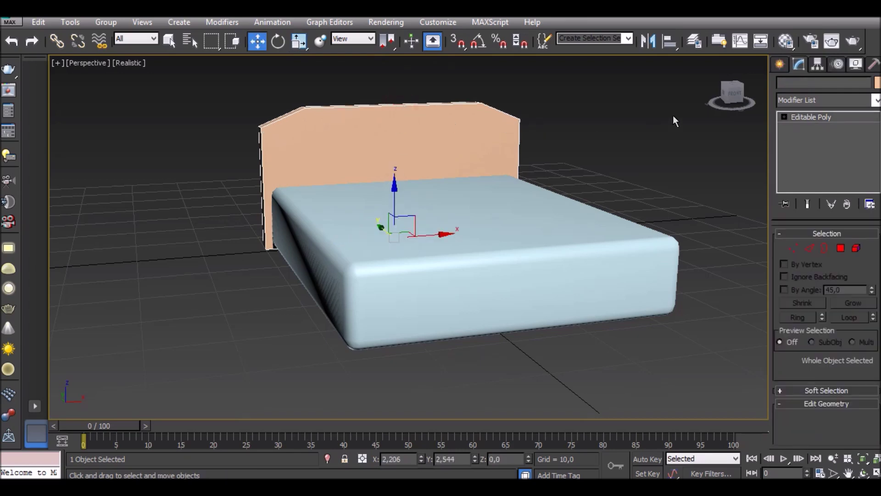
drag(733, 92, 752, 94)
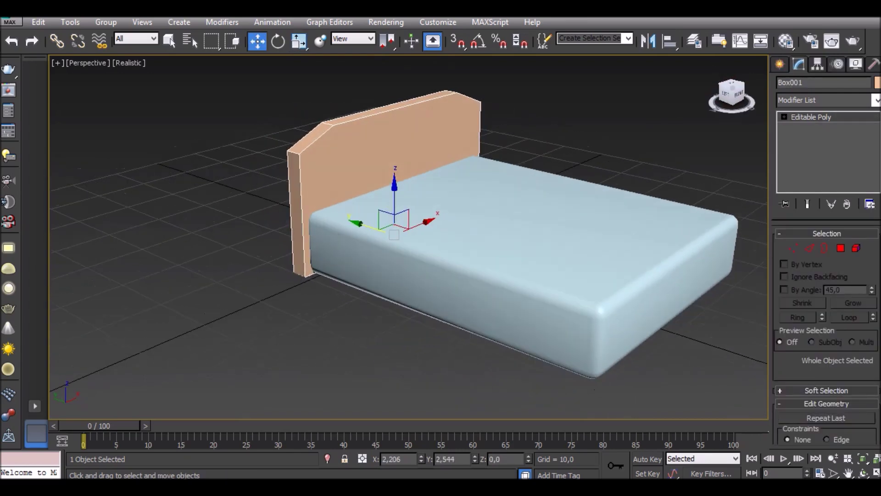
- View the bed from the Top, zoomed out and aligned to the axes
click(731, 86)
click(833, 458)
scroll(301, 274, down, 3)
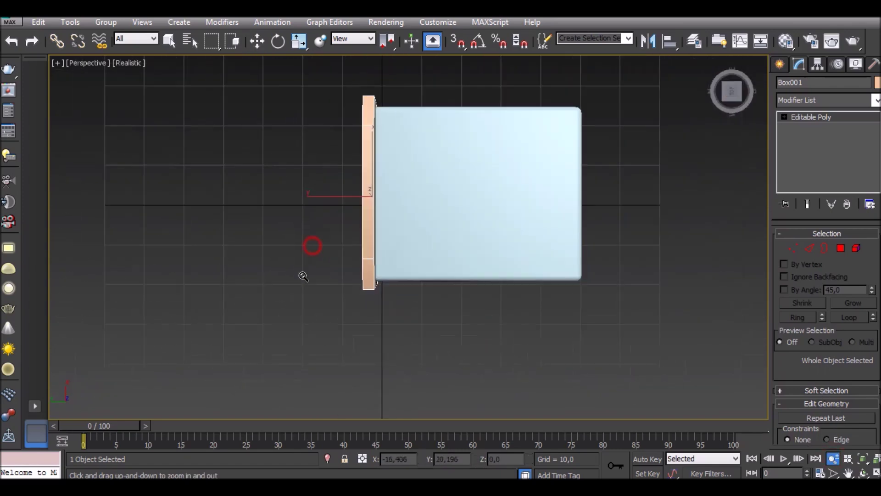
drag(753, 88, 537, 157)
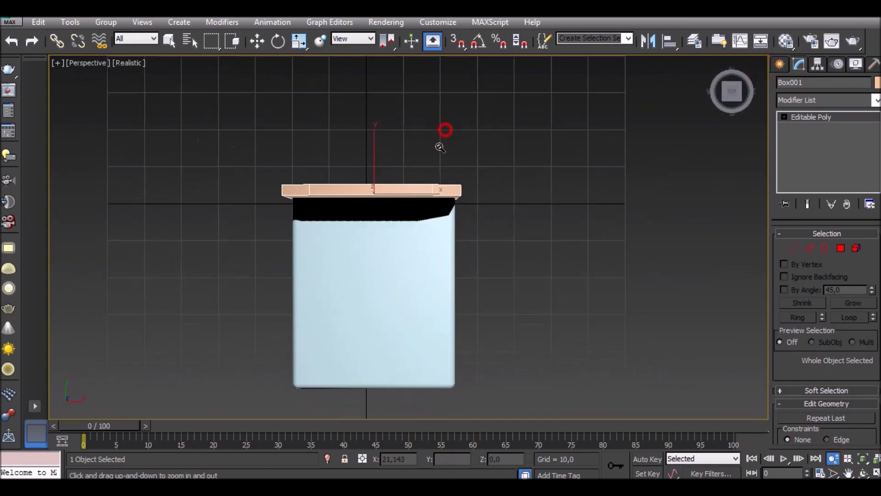
drag(444, 131, 373, 270)
scroll(348, 311, up, 2)
- Switch the viewport from Realistic to Shaded and bring up Standard Primitives
click(138, 69)
click(158, 91)
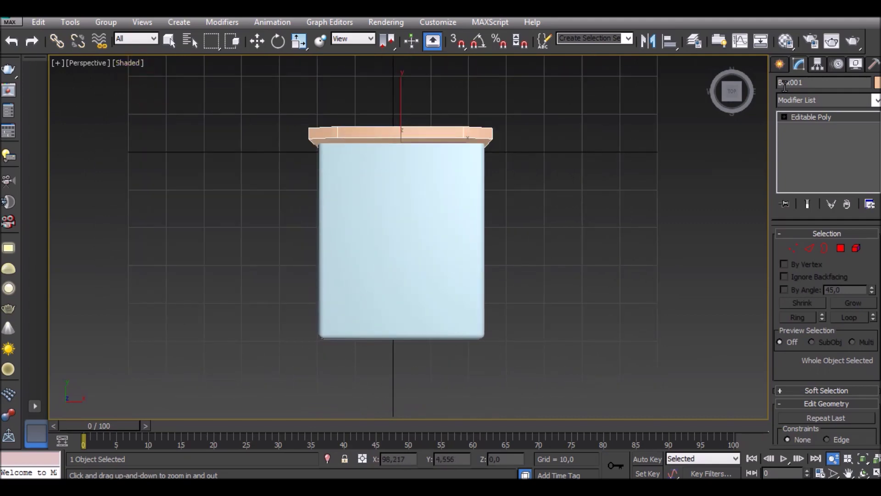
click(780, 65)
click(803, 104)
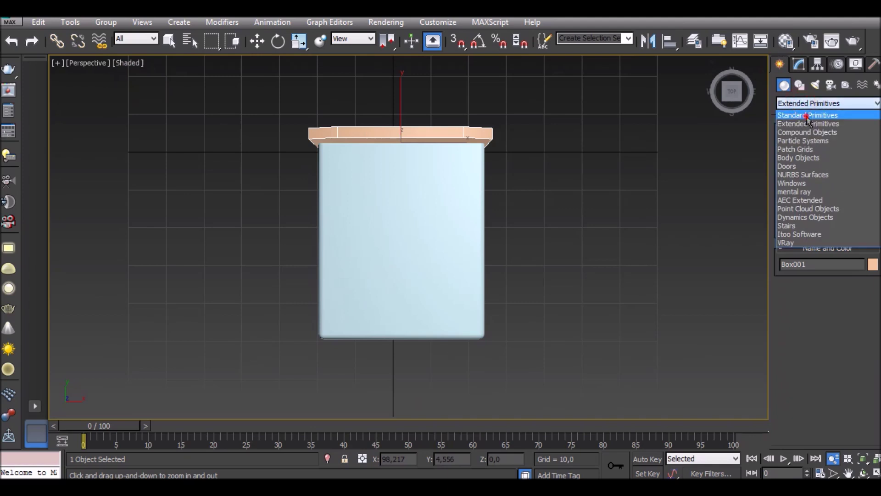
- Draw a Plane over the bed in Top view and centre it on the bed
click(853, 201)
drag(293, 163, 562, 390)
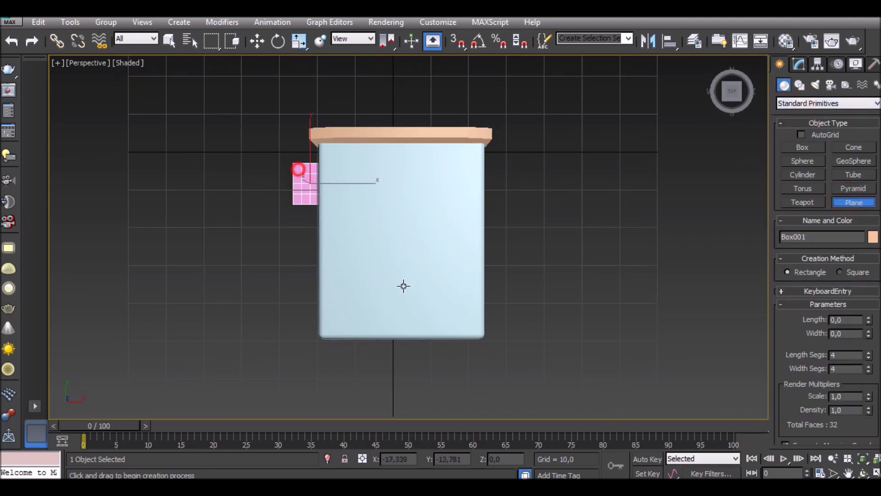
key(w)
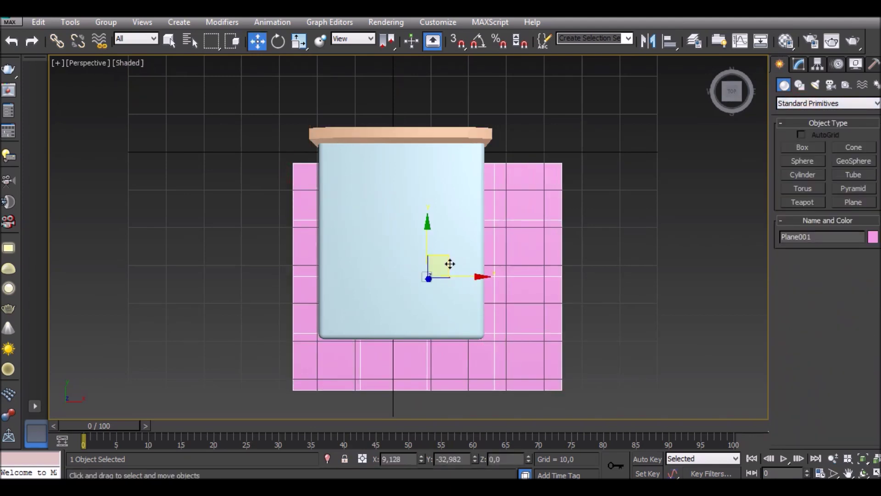
drag(448, 262, 420, 265)
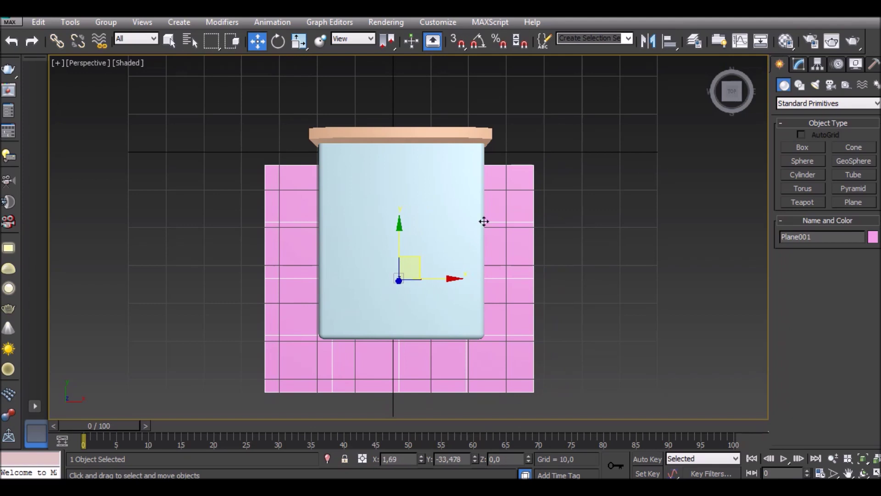
drag(402, 239, 400, 224)
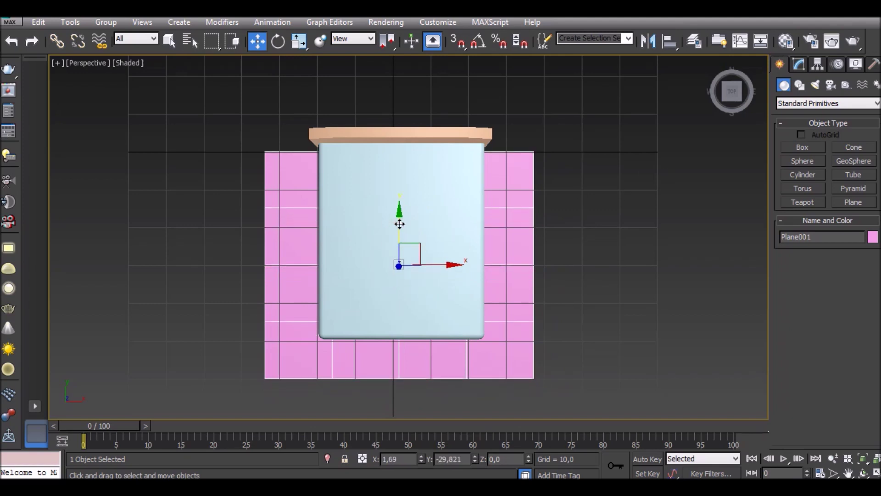
drag(398, 223, 399, 219)
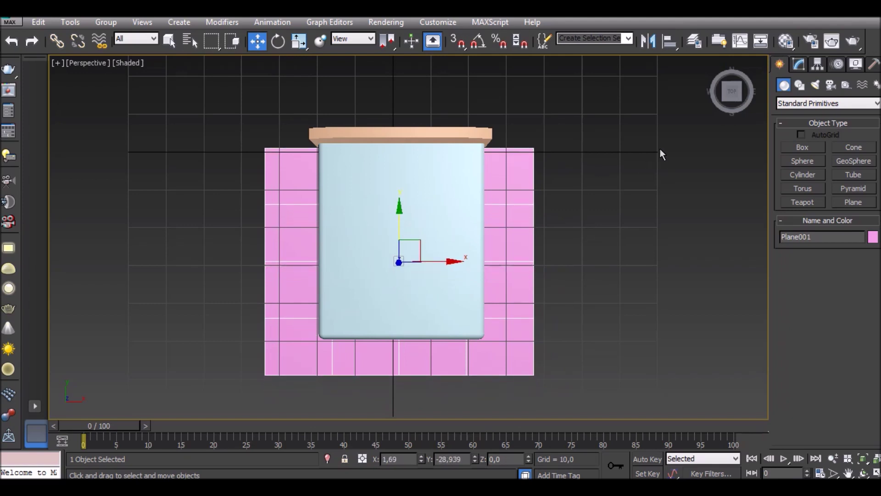
- Lift the plane above the mattress and narrow it to the bed width
drag(736, 96, 505, 157)
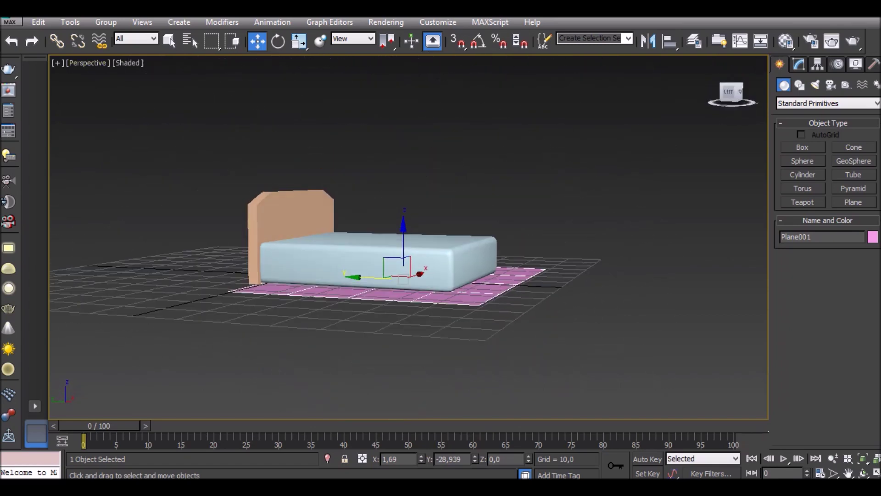
drag(402, 231, 405, 196)
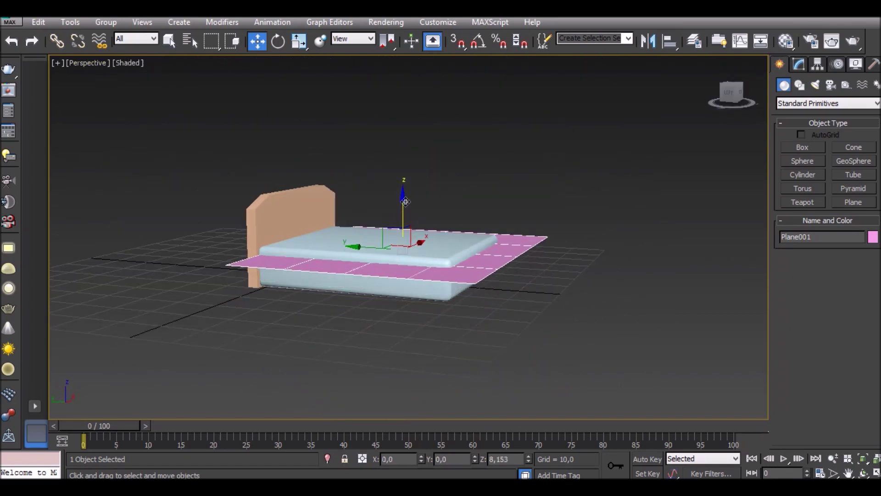
mouse_move(732, 92)
mouse_down()
mouse_move(733, 103)
mouse_move(715, 99)
mouse_up()
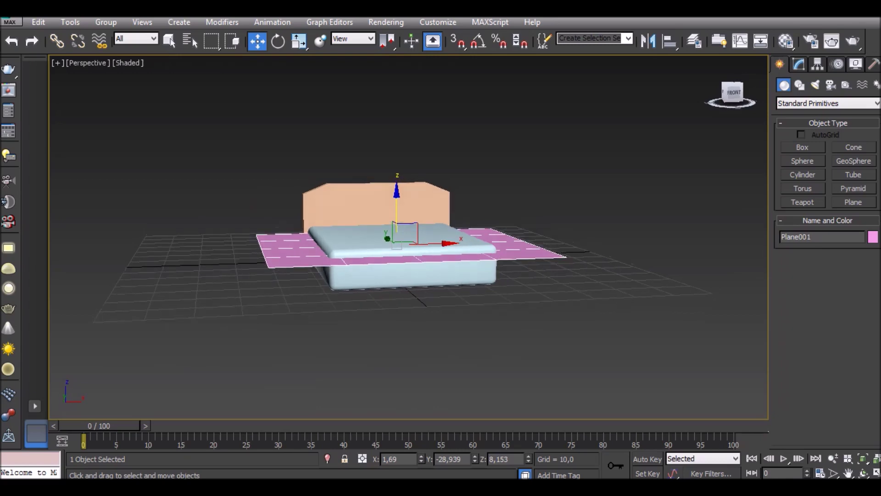
key(r)
drag(354, 242, 350, 243)
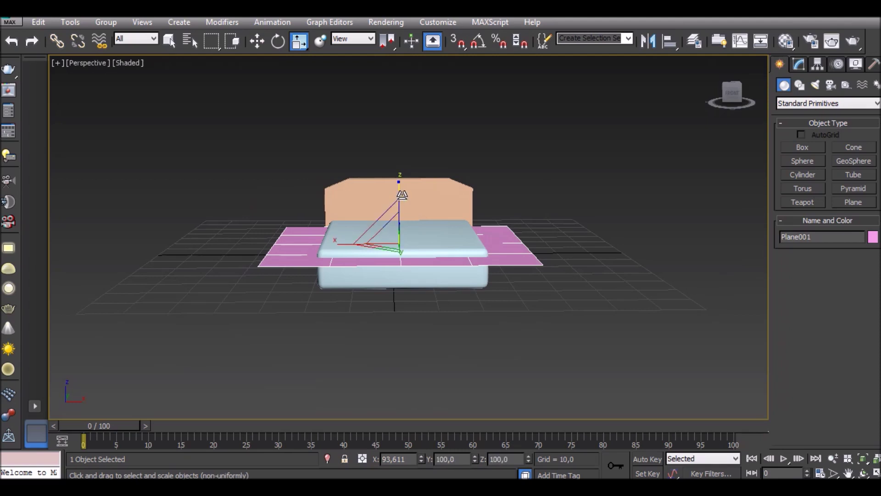
- Raise the headboard slightly and lift the plane higher above the mattress
key(w)
click(402, 193)
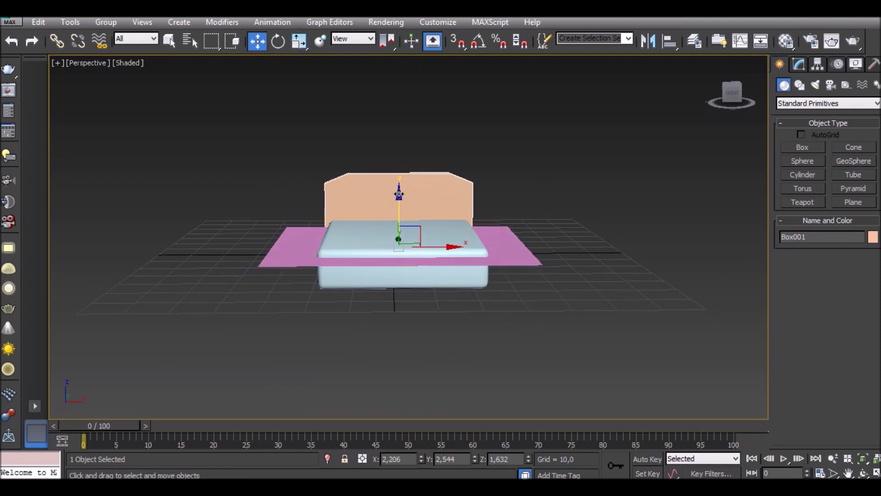
drag(396, 206, 398, 205)
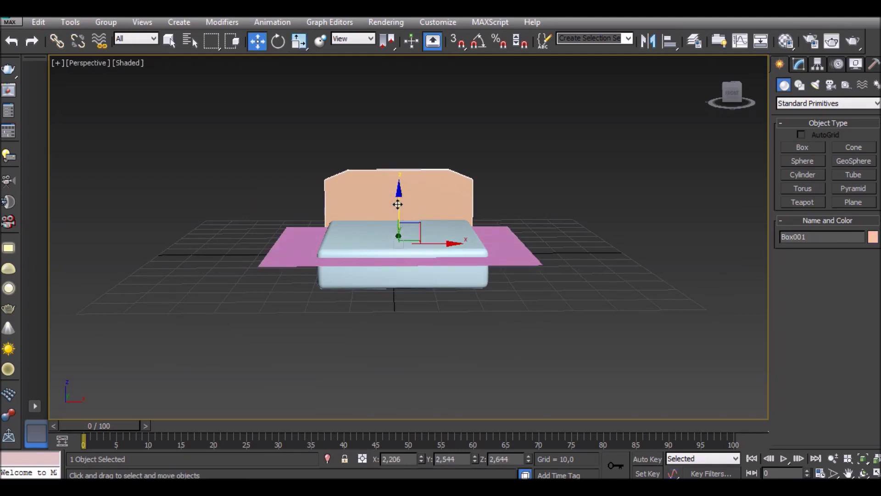
click(295, 250)
drag(397, 205, 397, 192)
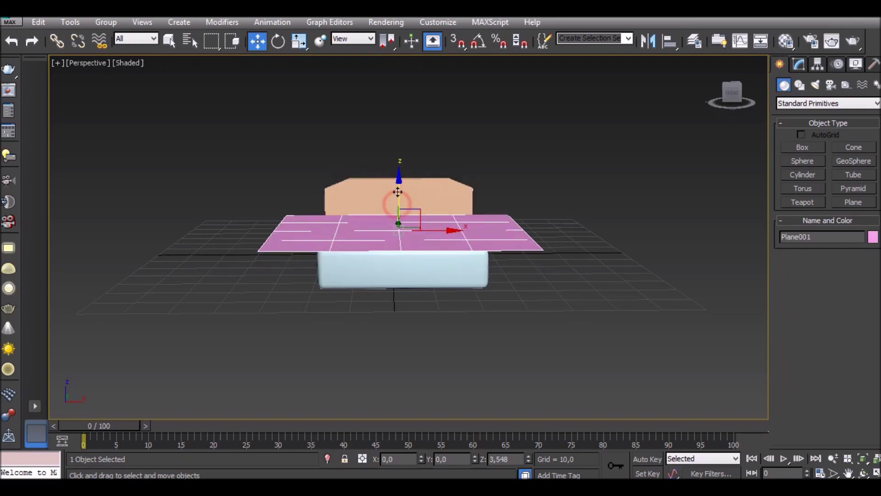
drag(731, 94, 723, 108)
click(725, 98)
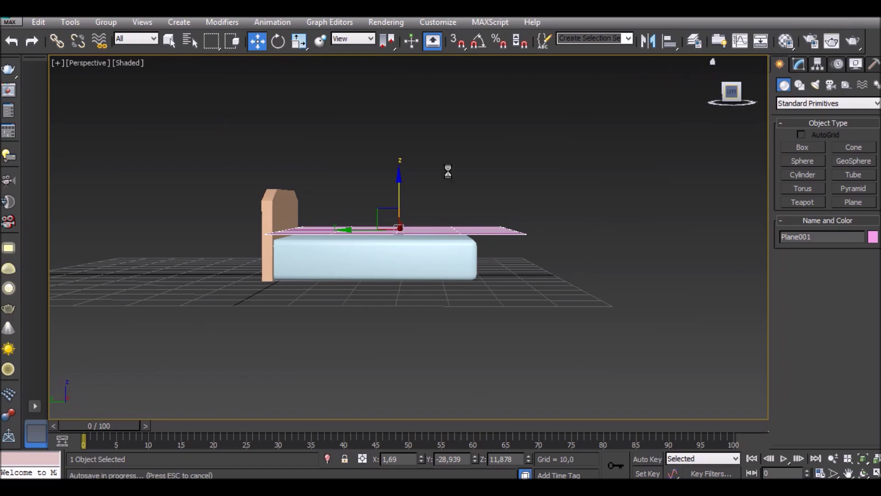
drag(400, 190, 400, 184)
- Set the plane's Length Segs and Width Segs to 50
key(r)
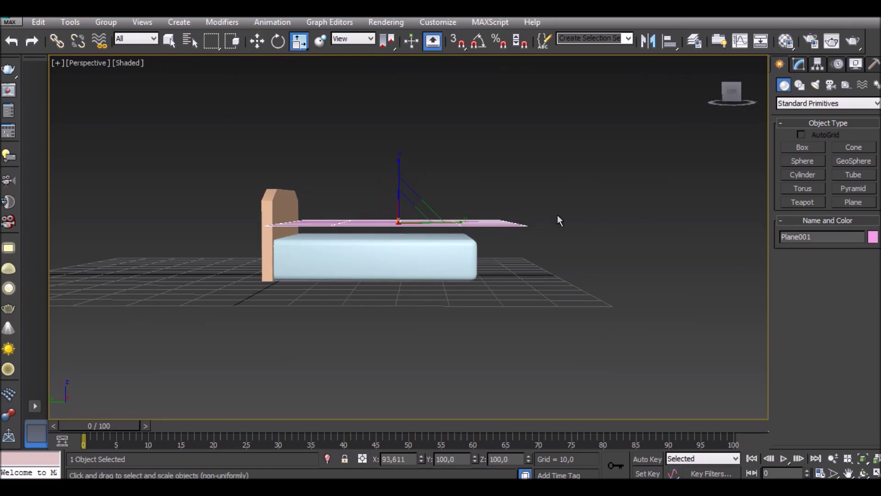
click(798, 65)
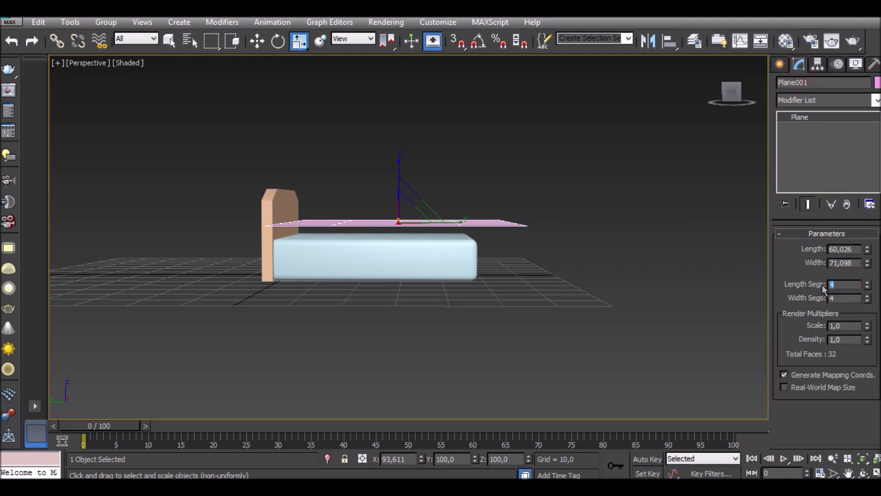
click(839, 296)
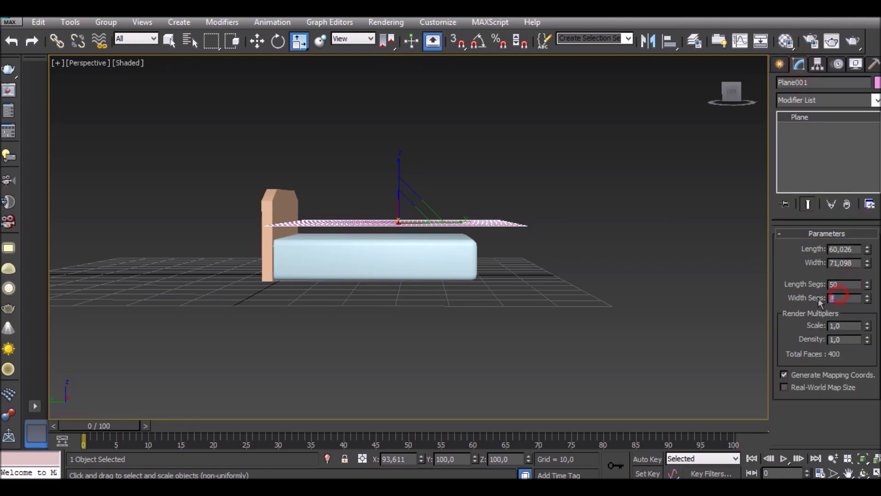
text(50)
key(Return)
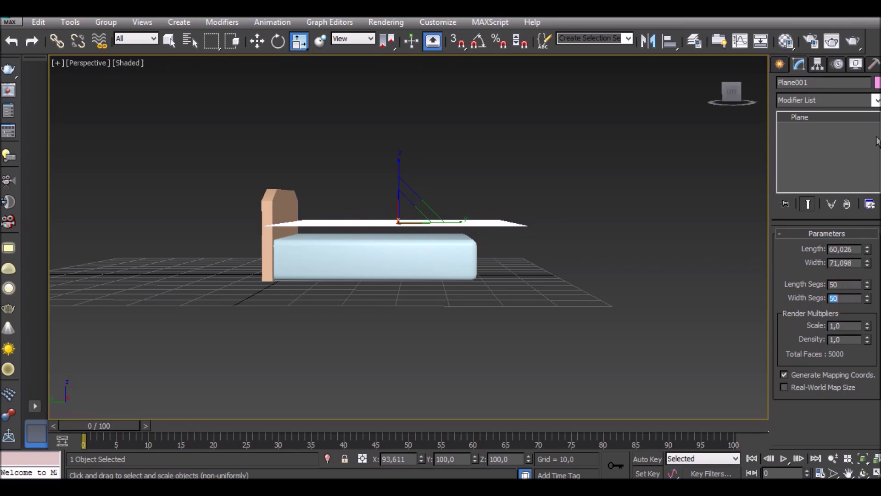
click(875, 101)
- Add a Shell modifier: Inner Amount 0.38, Outer 0, 2 segments, override inner/outer Mat IDs
scroll(808, 162, down, 4)
scroll(808, 161, down, 1)
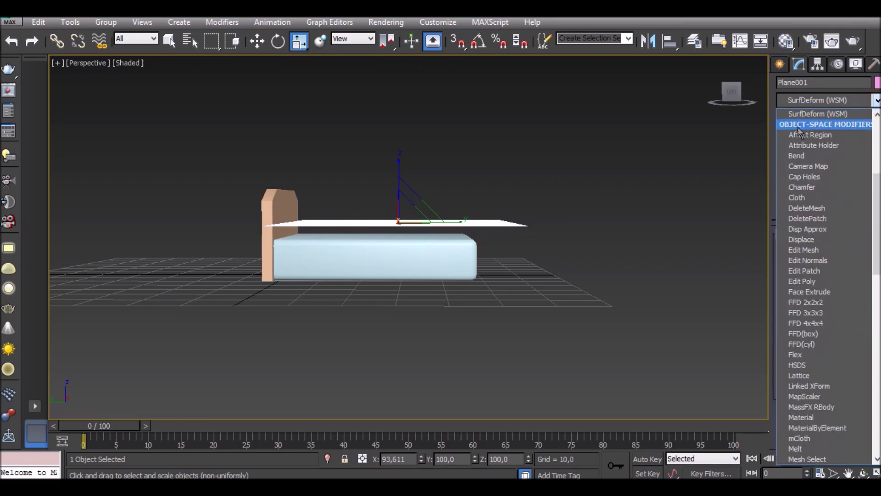
scroll(808, 161, down, 15)
click(806, 124)
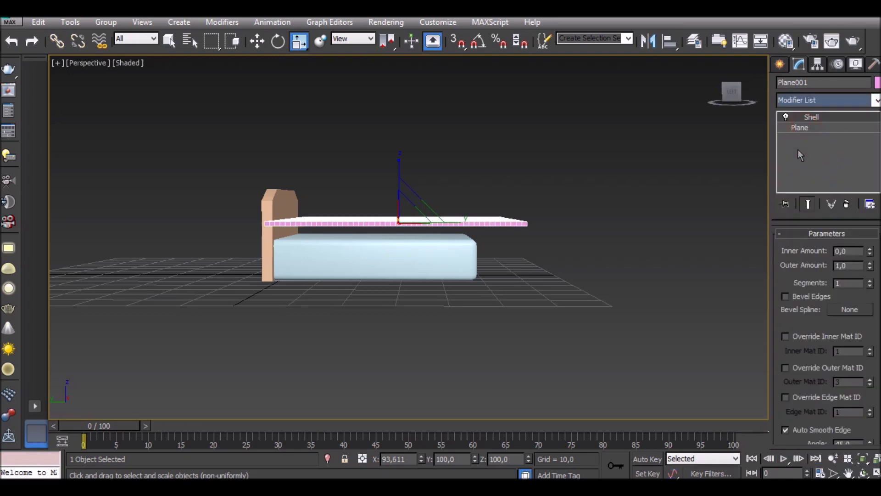
drag(743, 112, 720, 133)
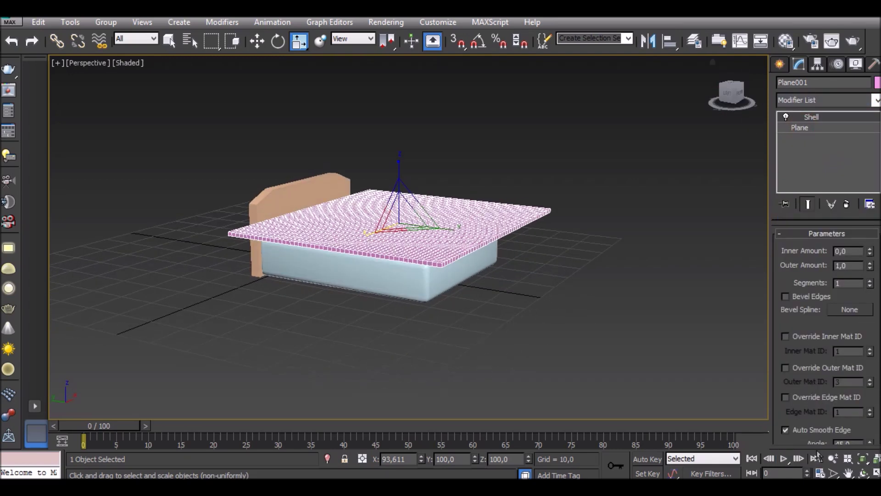
click(833, 458)
drag(415, 250, 485, 228)
text(0)
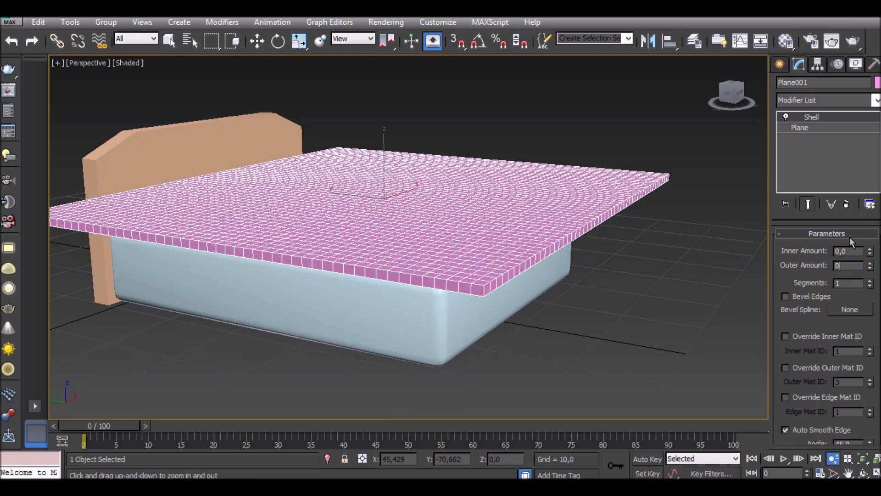
key(Return)
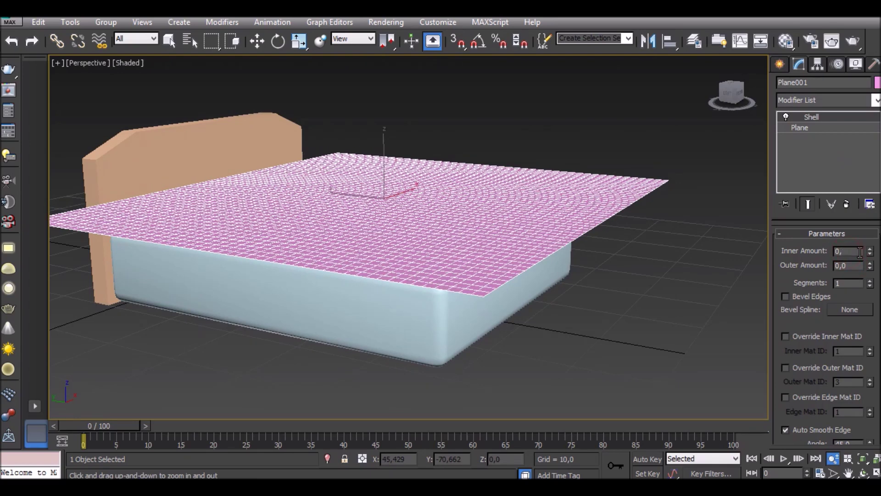
text(38)
click(869, 282)
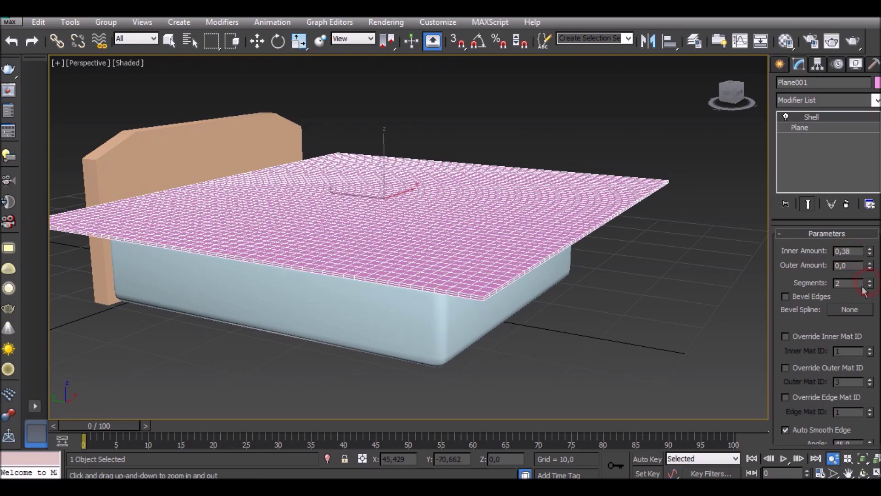
click(807, 336)
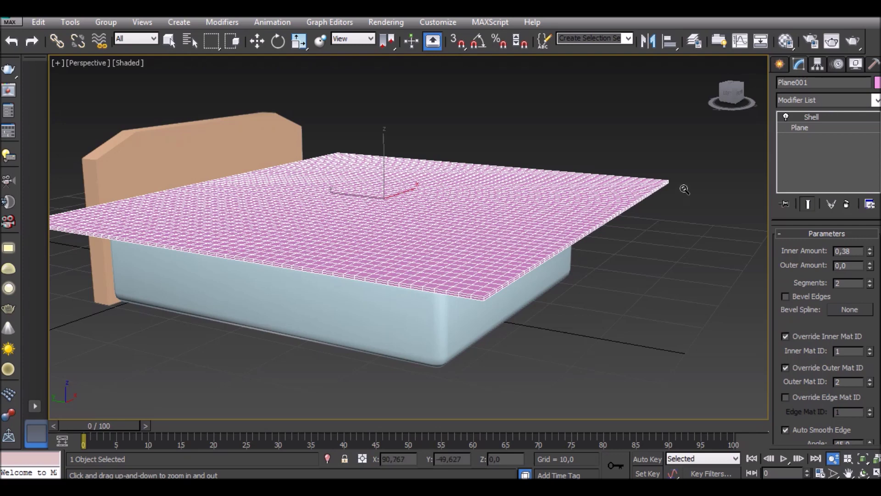
drag(727, 91, 734, 94)
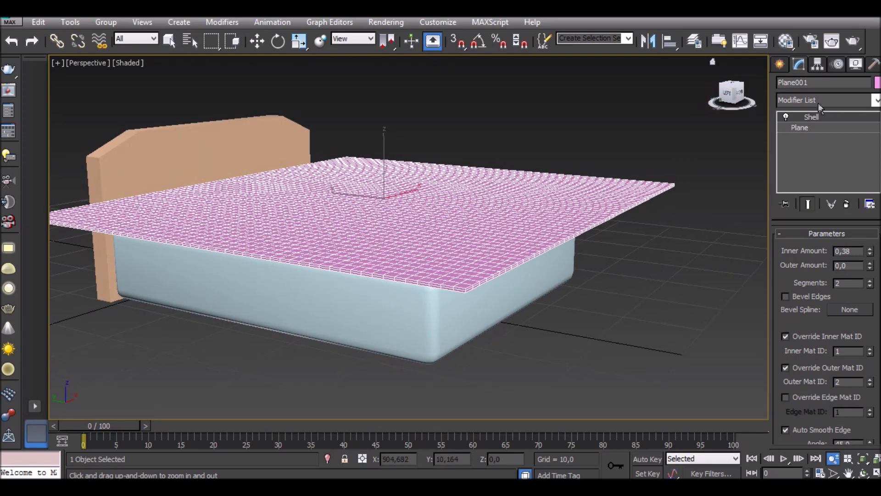
- Add a Cloth modifier above Shell and enable self-collision in its simulation parameters
click(875, 100)
scroll(808, 128, down, 3)
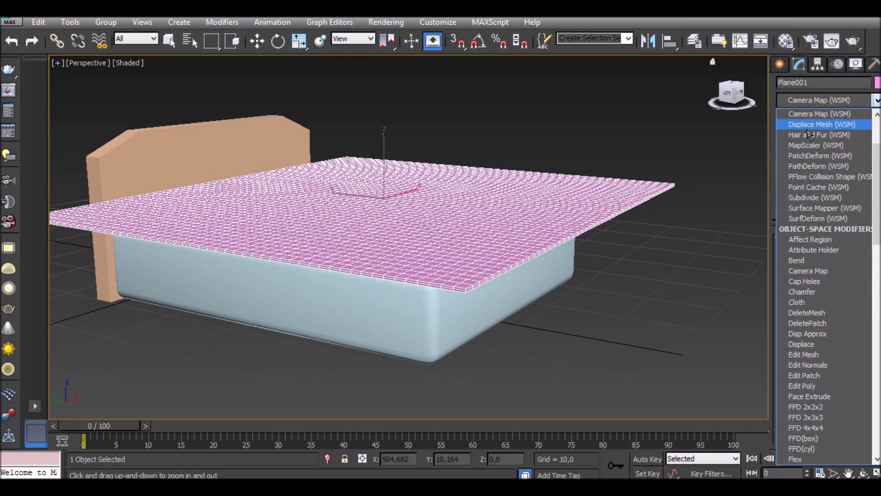
scroll(809, 135, down, 5)
click(802, 145)
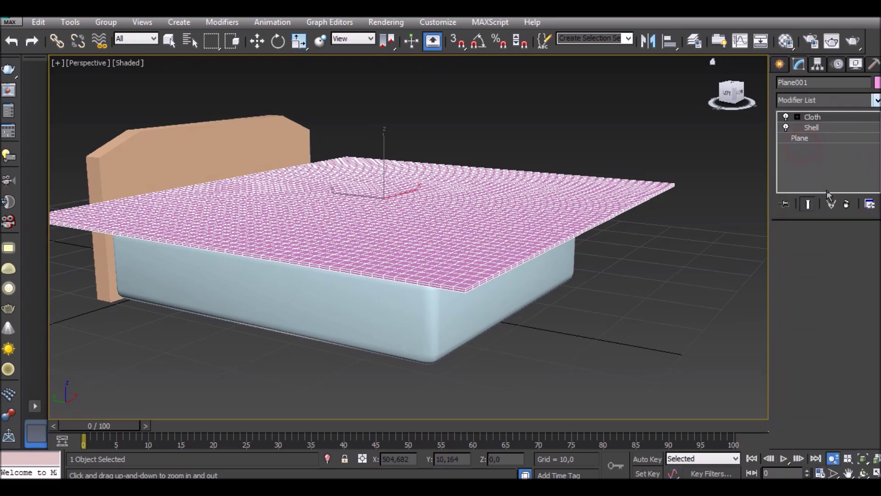
scroll(816, 339, down, 2)
scroll(817, 339, down, 5)
scroll(817, 339, down, 5)
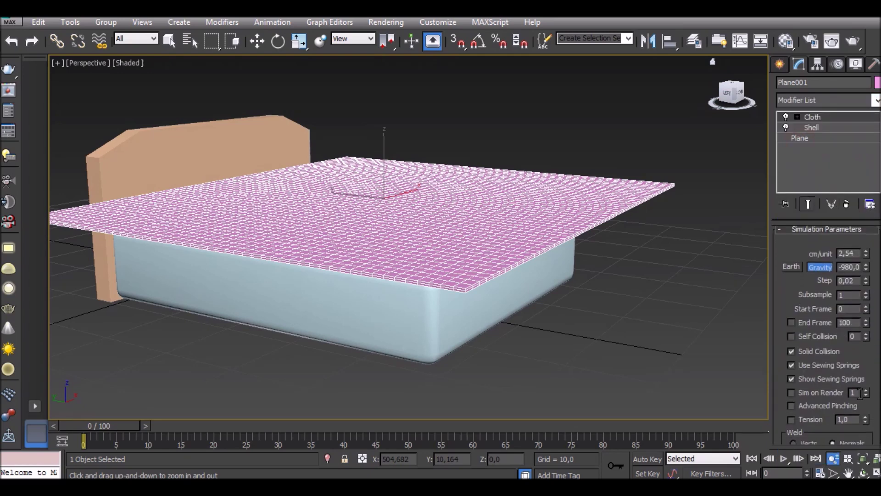
click(815, 336)
scroll(872, 275, up, 3)
scroll(872, 275, up, 3)
scroll(873, 236, up, 3)
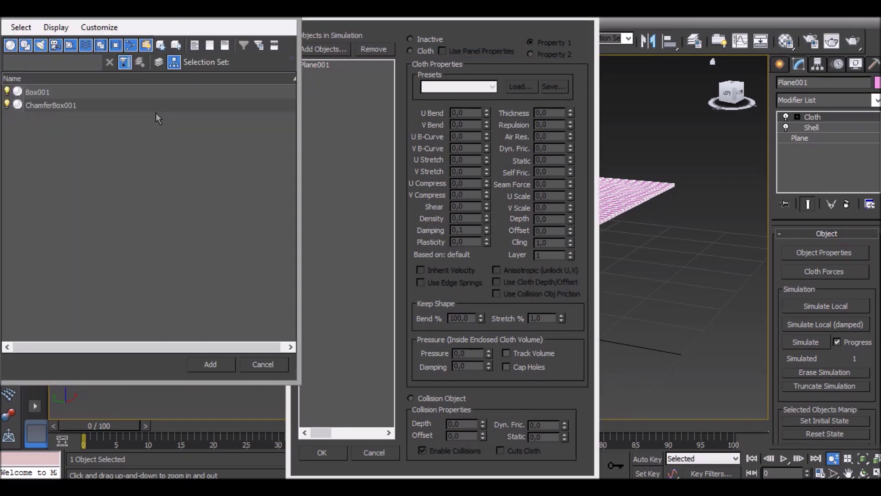
- Add ChamferBox001 to the cloth simulation's object list in Object Properties
click(133, 107)
click(212, 367)
key(Return)
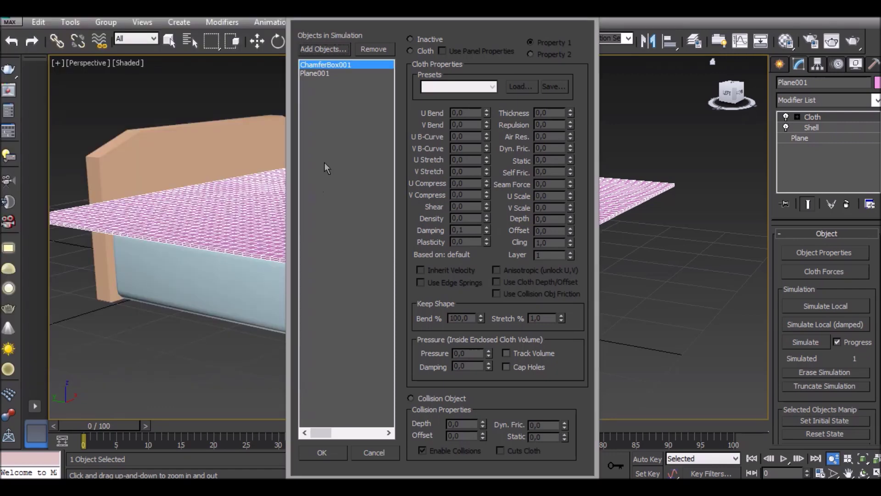
- Set Plane001 as Cloth and apply the Wet cloth preset
click(423, 53)
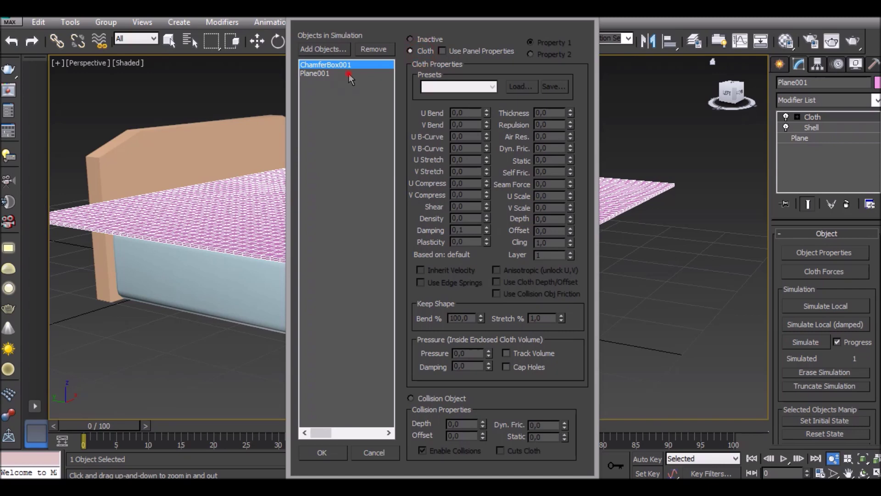
click(349, 75)
click(421, 52)
click(459, 86)
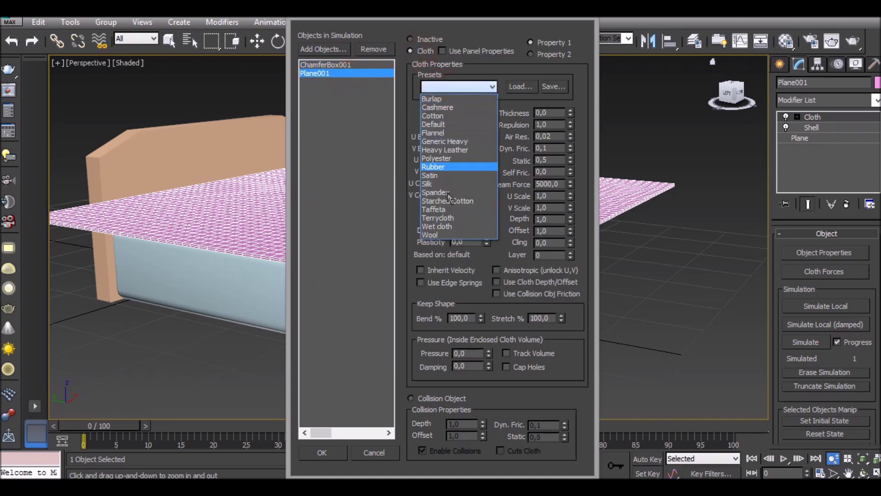
click(443, 223)
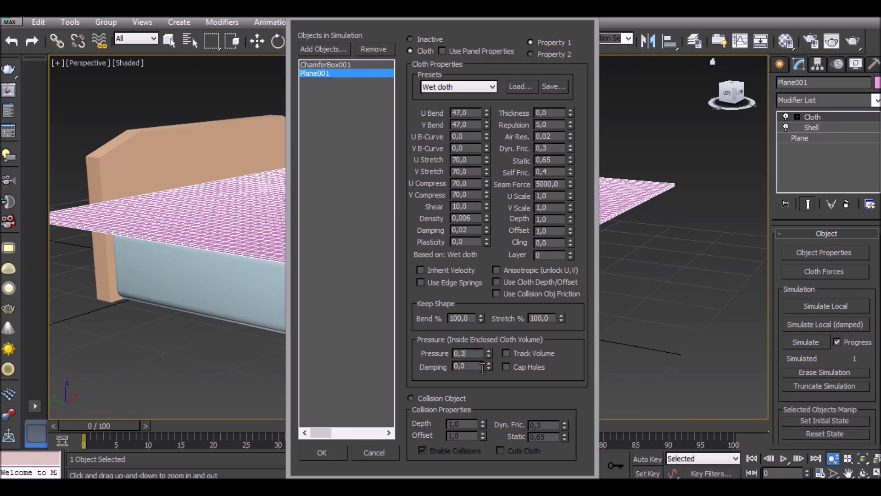
- Make ChamferBox001 a Collision Object, review both objects' settings, and confirm with OK
click(327, 66)
click(446, 402)
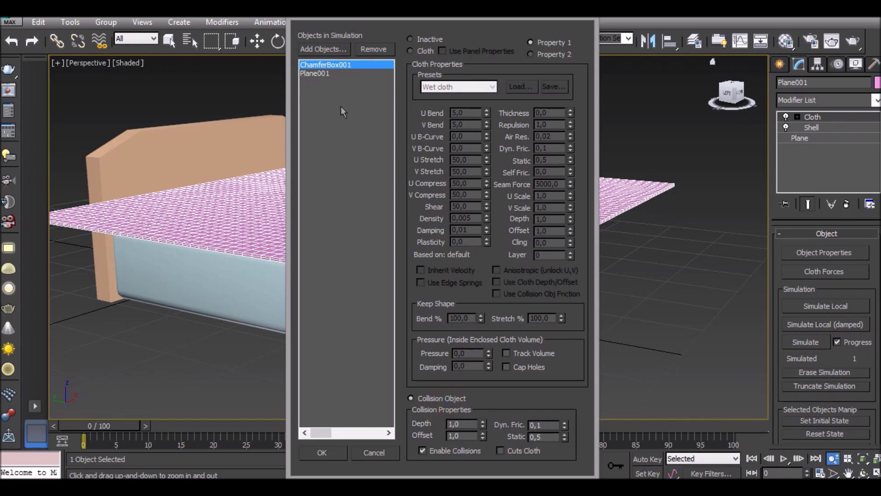
click(351, 73)
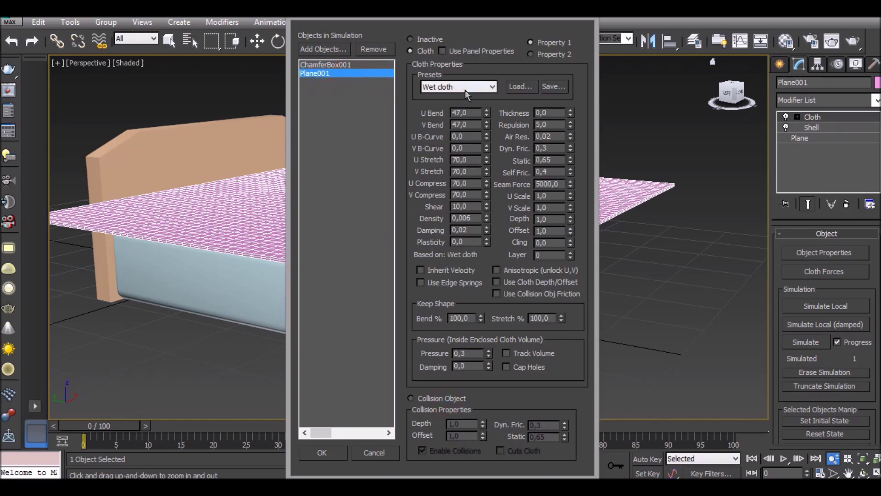
click(332, 65)
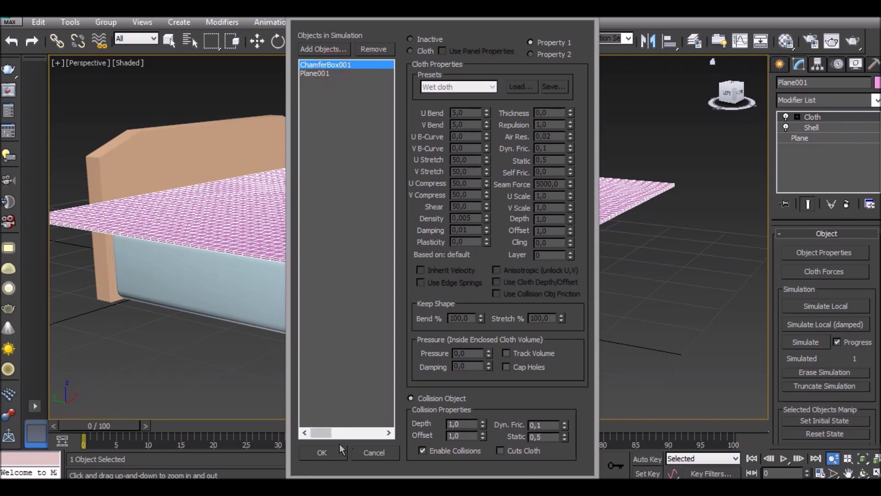
click(321, 452)
click(829, 254)
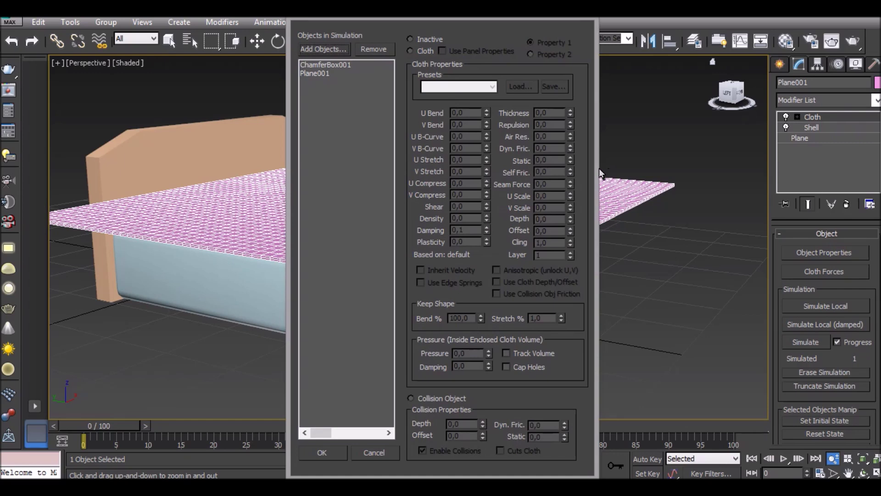
click(327, 452)
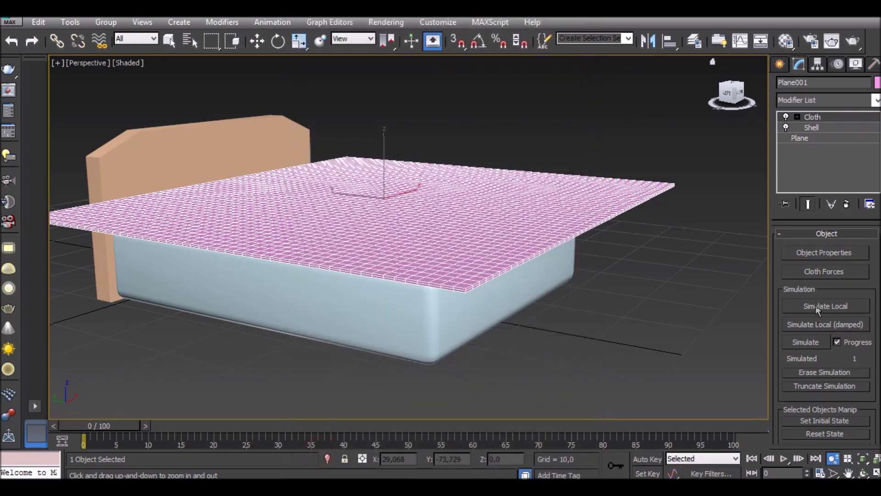
- Run Simulate Local until the pink blanket settles over the mattress, then reselect Plane001 from the front
click(816, 308)
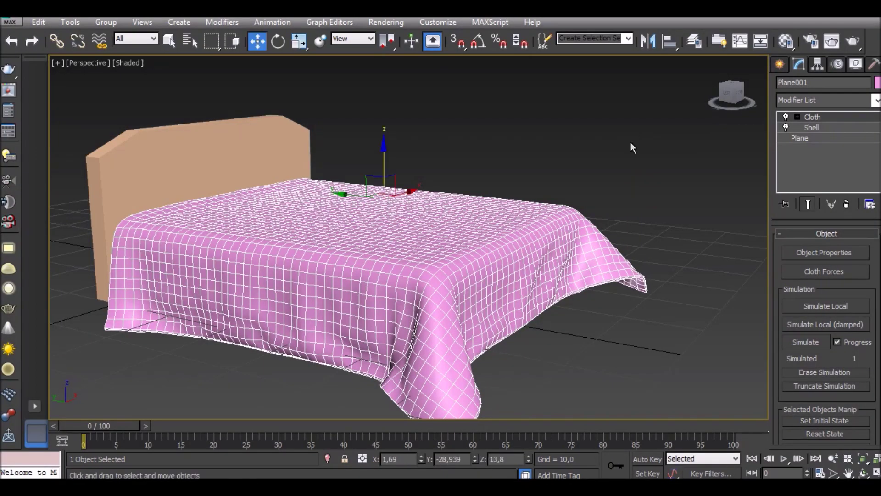
click(631, 142)
mouse_move(408, 238)
alt+middle_down()
mouse_move(193, 246)
mouse_move(454, 206)
alt+middle_up()
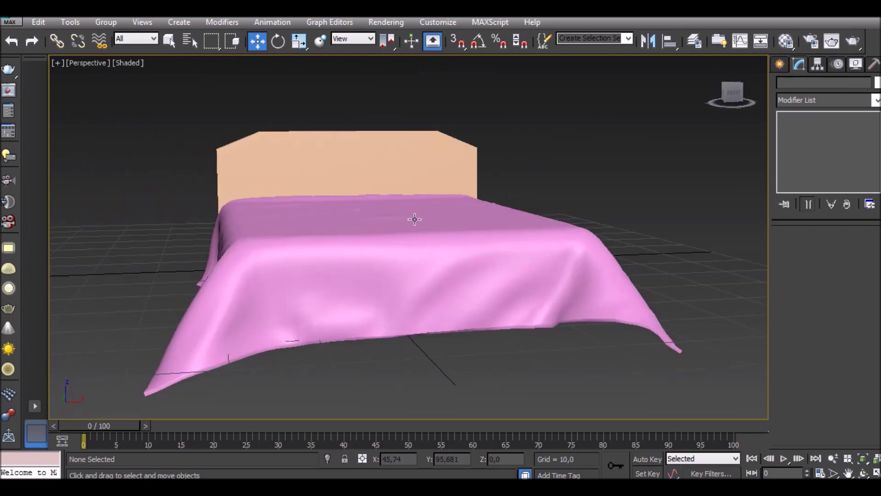
click(313, 256)
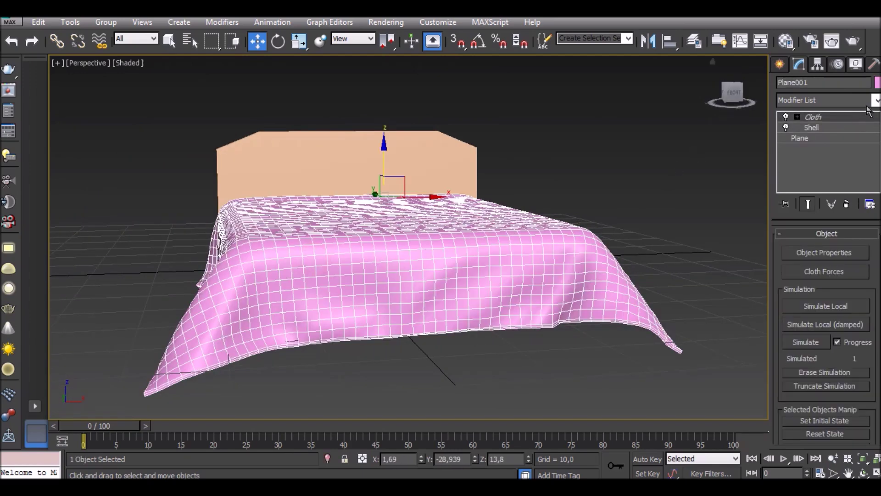
- Convert the draped blanket to an editable poly and turn on Soft Selection in Vertex mode
right_click(449, 250)
mouse_move(474, 378)
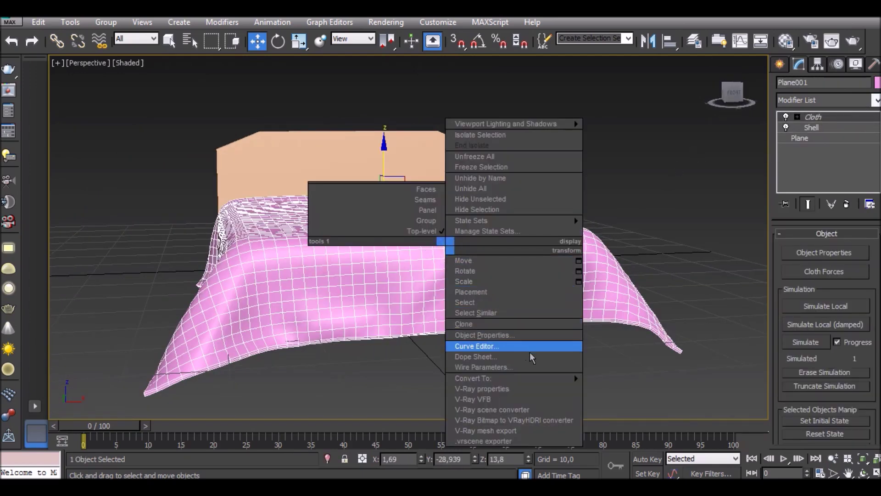
click(612, 392)
click(790, 250)
click(145, 391)
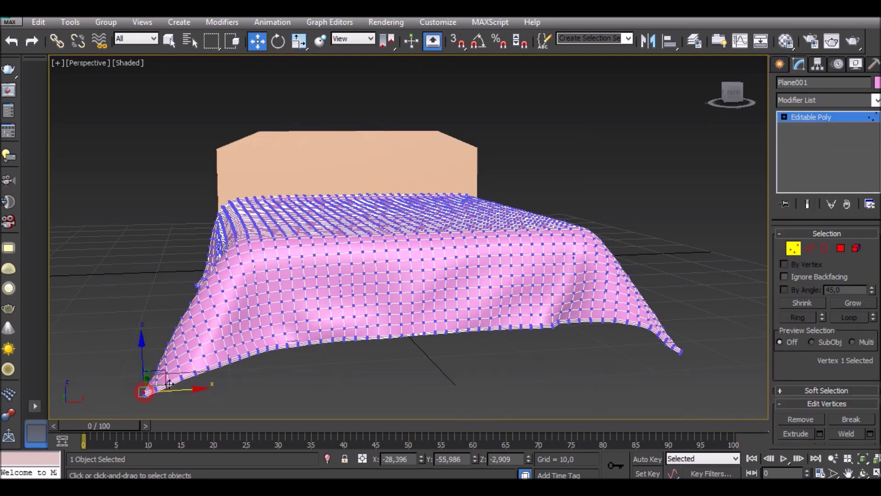
drag(832, 355, 869, 241)
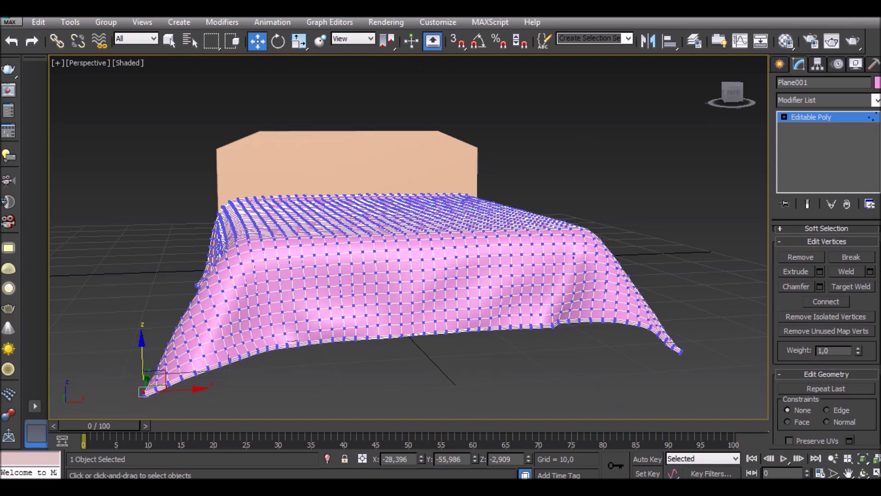
scroll(826, 321, down, 3)
scroll(826, 321, up, 5)
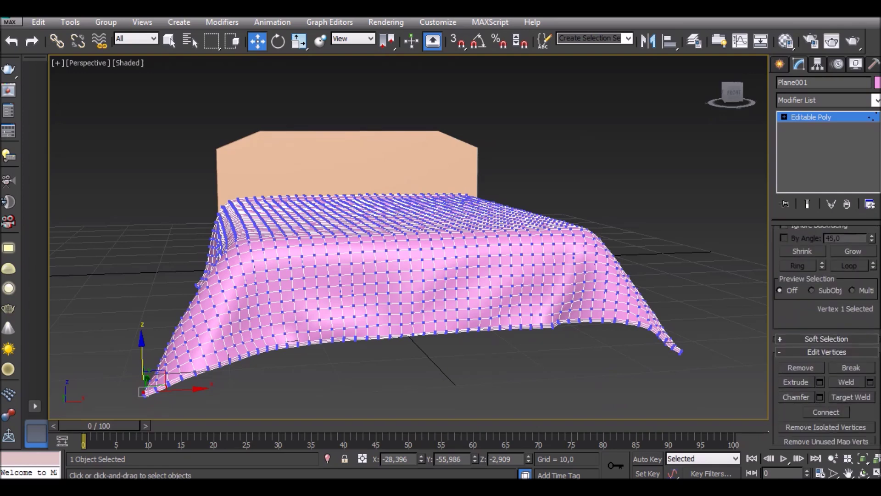
click(826, 328)
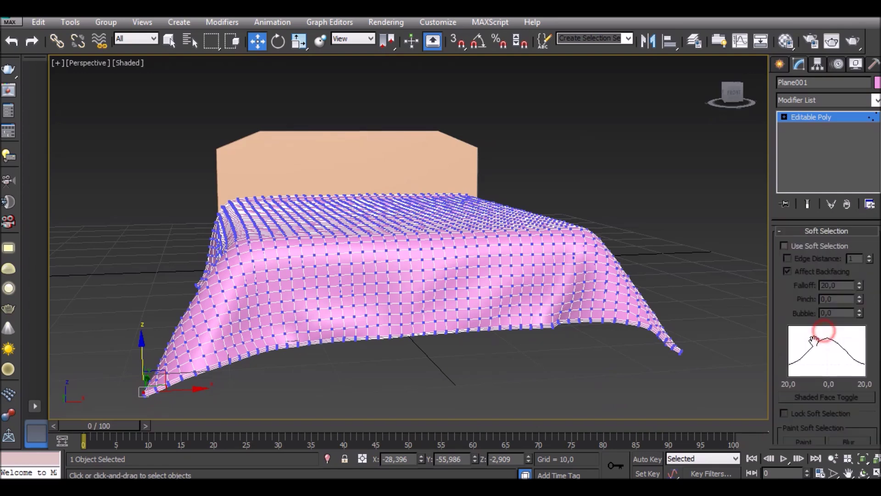
click(790, 249)
- Pull the blanket's soft-selected front-left corner back toward the bed
click(142, 395)
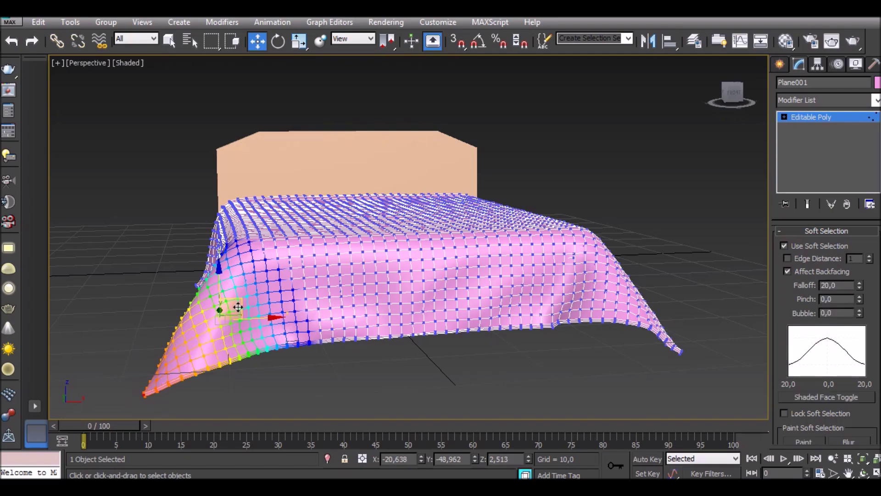
drag(732, 94, 654, 146)
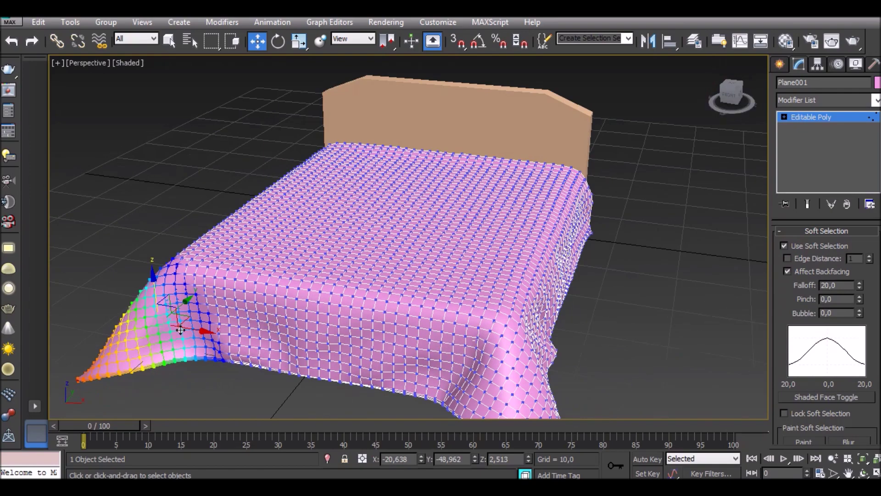
drag(187, 317, 239, 306)
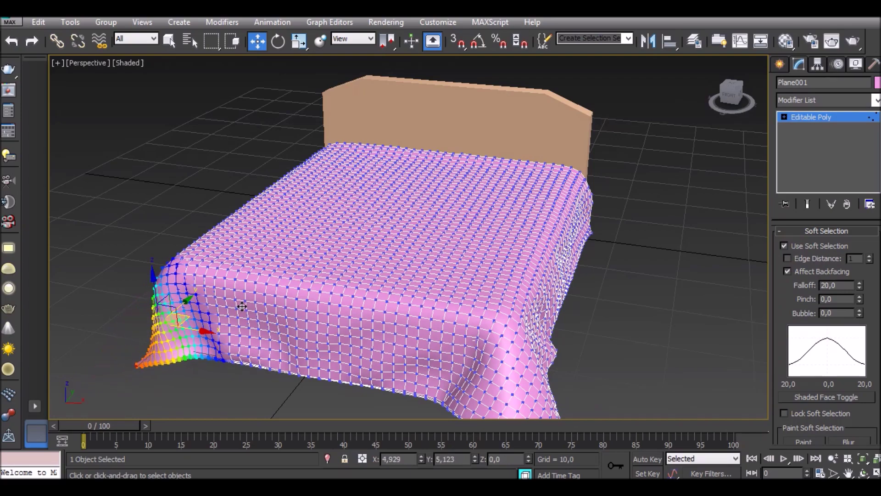
mouse_move(732, 94)
mouse_down()
mouse_move(780, 99)
mouse_move(735, 97)
mouse_up()
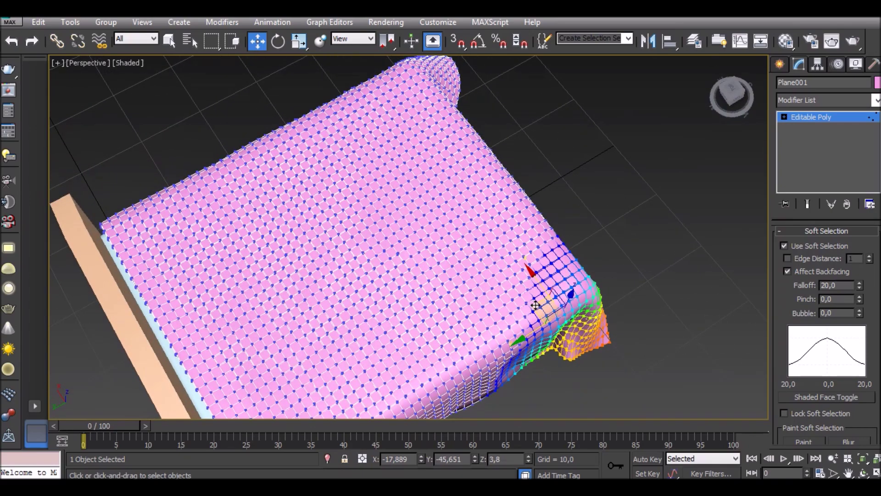
drag(528, 297, 536, 278)
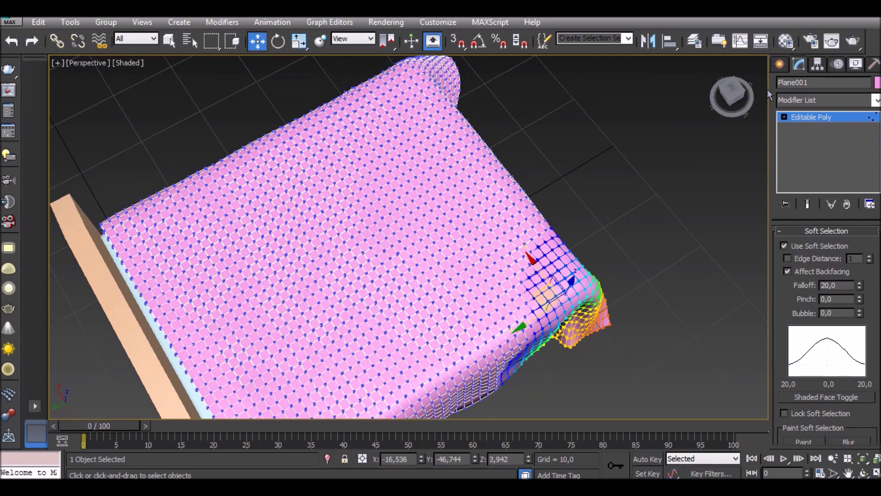
drag(739, 98, 734, 120)
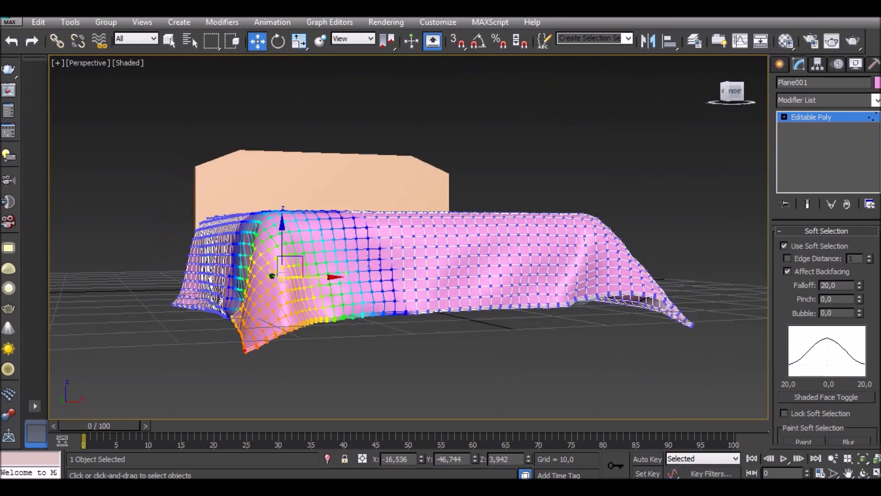
drag(734, 119, 315, 359)
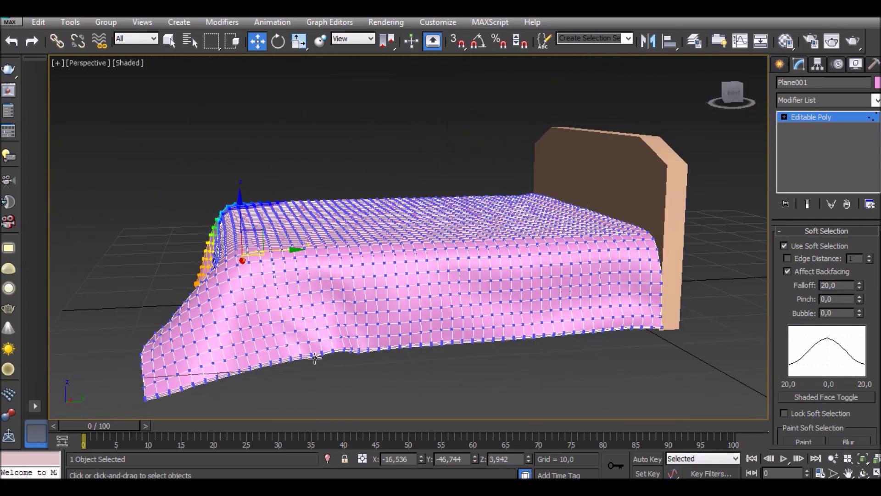
- Move the near corner vertices in, up and along the bed to shape the drape
click(143, 398)
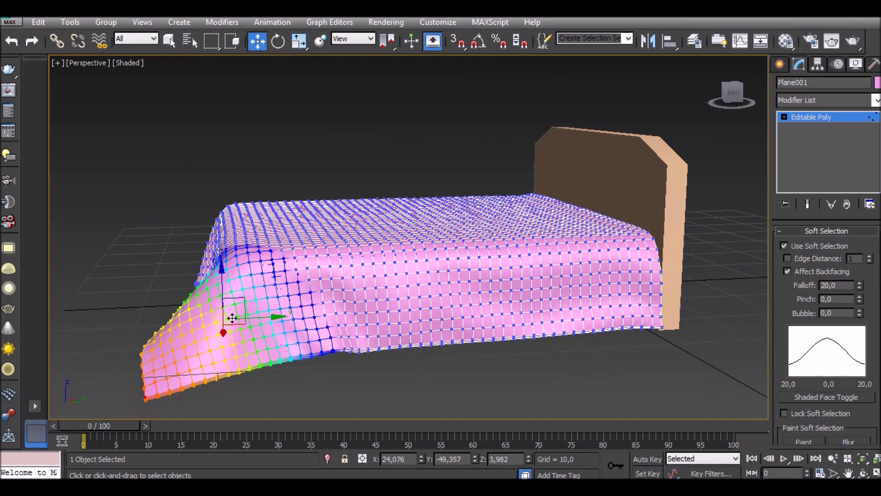
drag(235, 324, 286, 305)
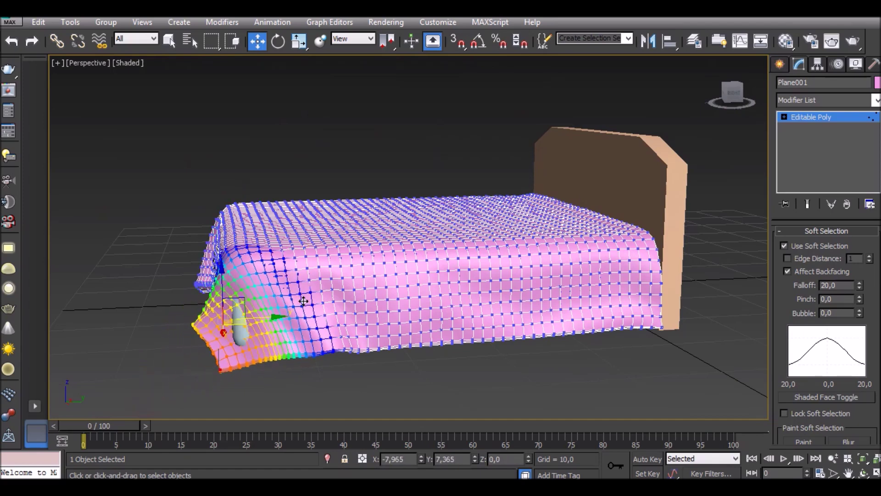
drag(286, 305, 318, 283)
mouse_move(728, 109)
mouse_down()
mouse_move(720, 147)
mouse_move(709, 138)
mouse_up()
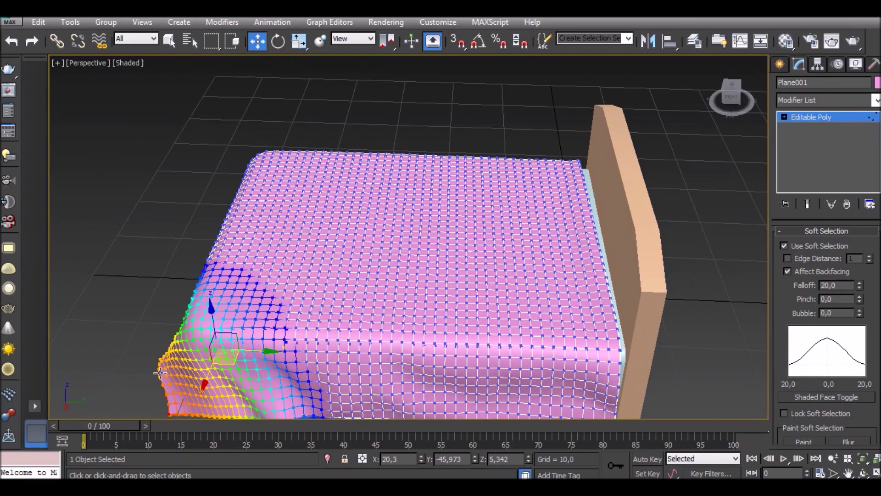
click(158, 370)
drag(264, 339, 274, 338)
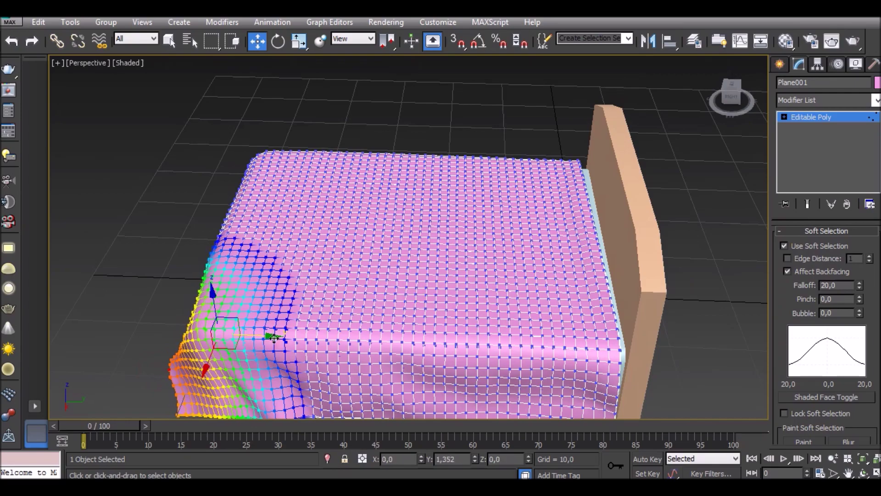
mouse_move(732, 90)
mouse_down()
mouse_move(721, 97)
mouse_move(738, 92)
mouse_move(730, 94)
mouse_up()
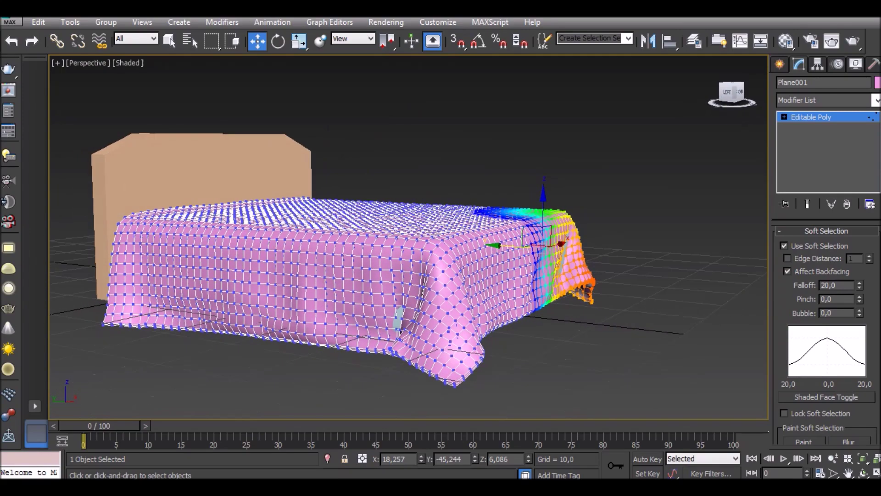
click(402, 316)
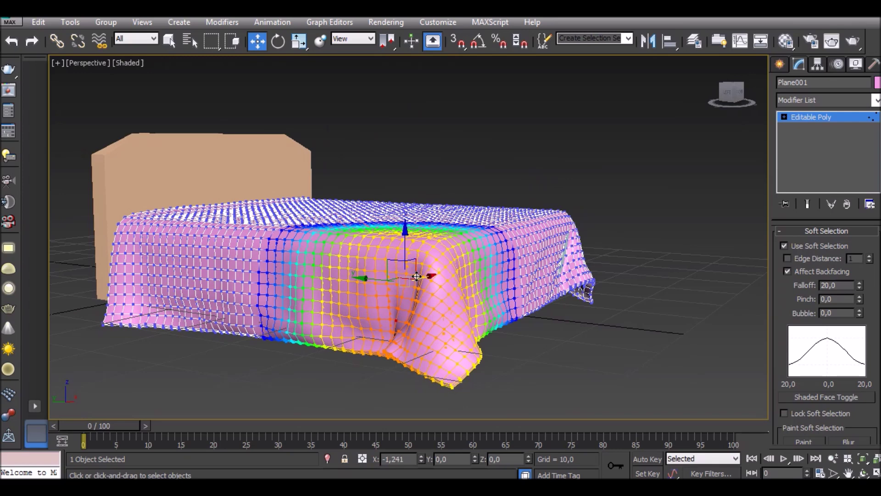
click(630, 212)
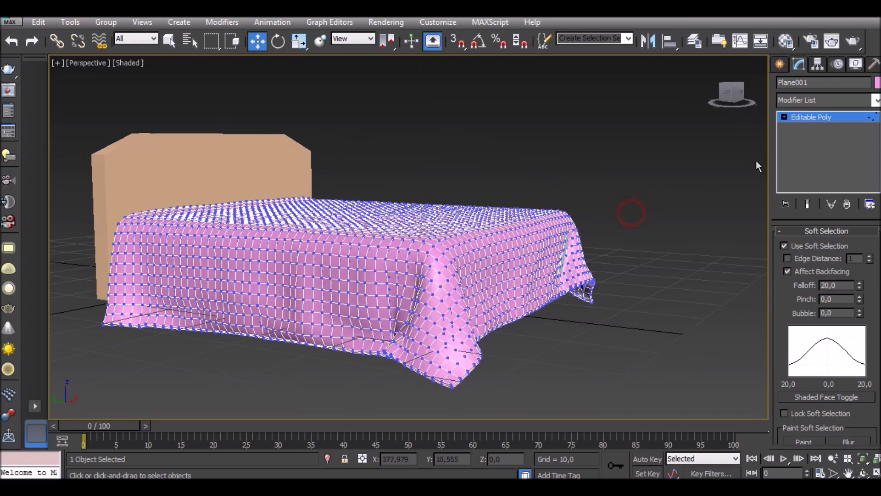
- Exit vertex editing and scale the headboard Box001 taller along Z
click(823, 117)
click(626, 156)
click(143, 196)
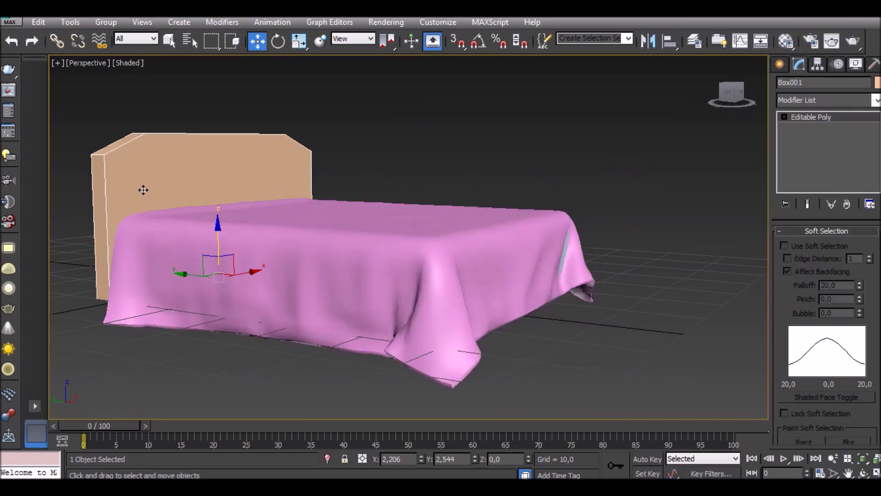
key(r)
mouse_move(219, 225)
mouse_down()
mouse_move(217, 216)
mouse_move(212, 245)
mouse_up()
key(w)
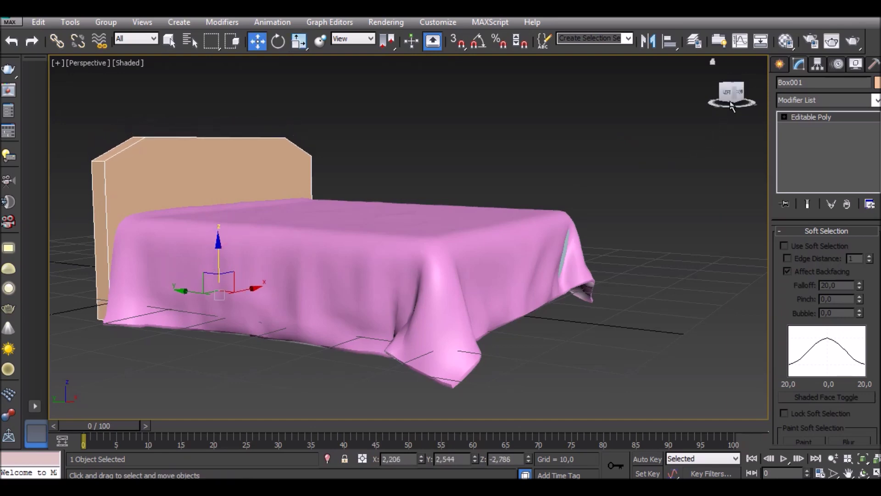
- Briefly revisit the blanket's vertices, then return to object level with nothing selected
drag(731, 90, 720, 92)
click(548, 282)
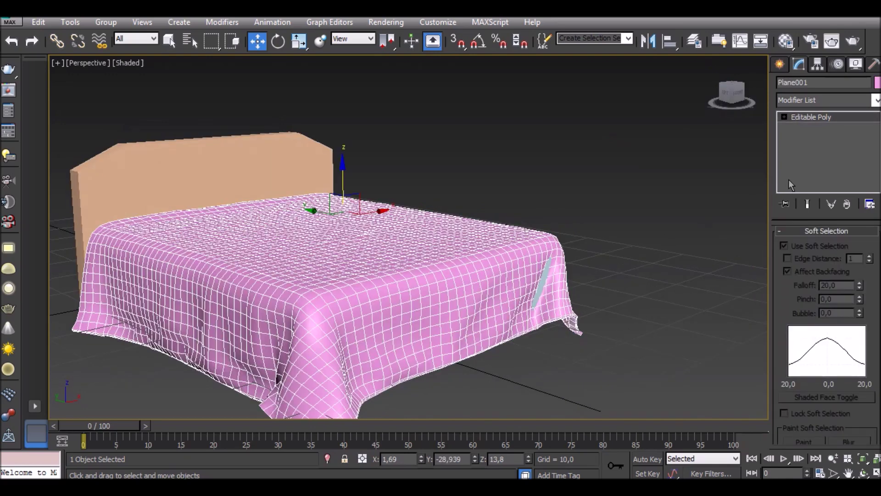
click(784, 117)
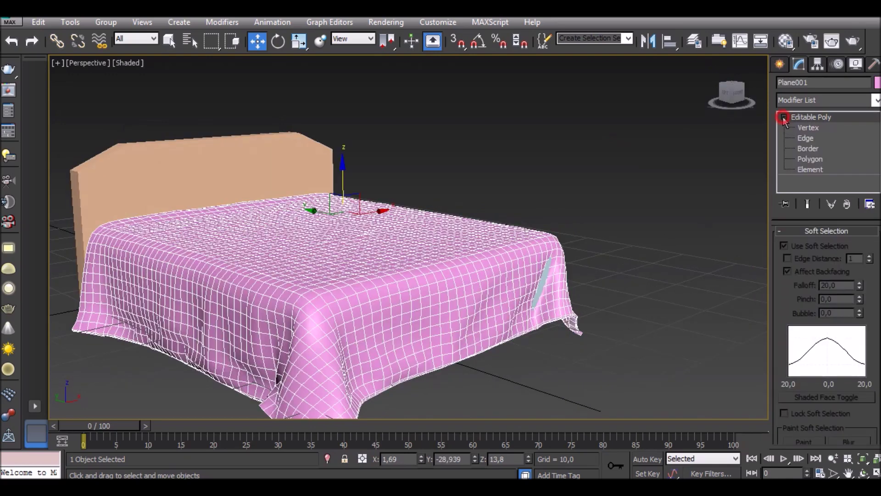
click(545, 281)
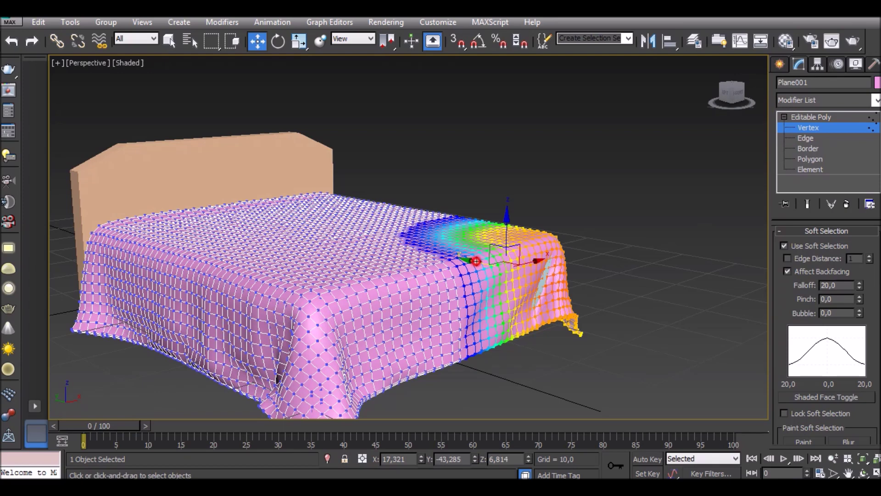
click(673, 223)
click(808, 118)
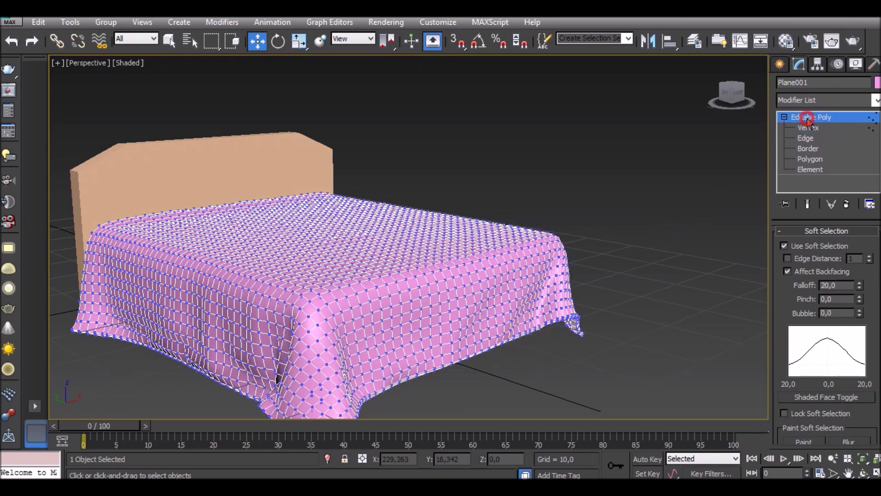
click(659, 163)
- Zoom out to frame the whole draped bed and bring up Standard Primitives
drag(729, 89, 734, 92)
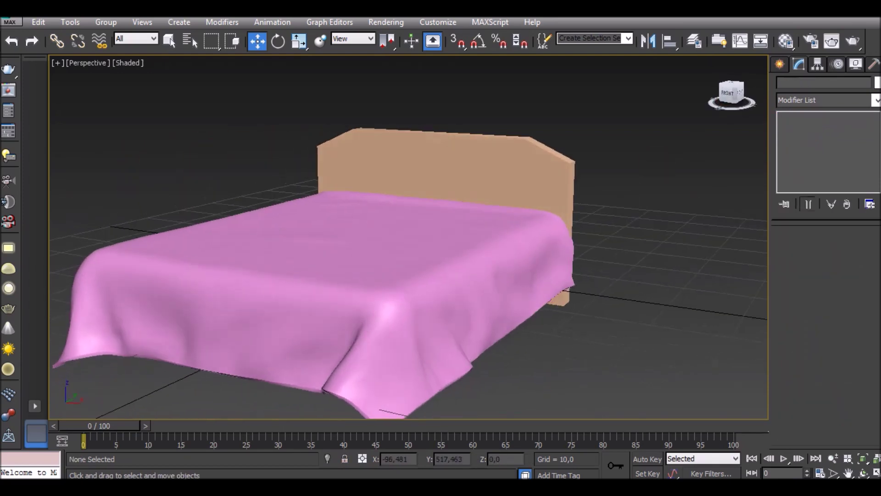
drag(732, 92, 734, 92)
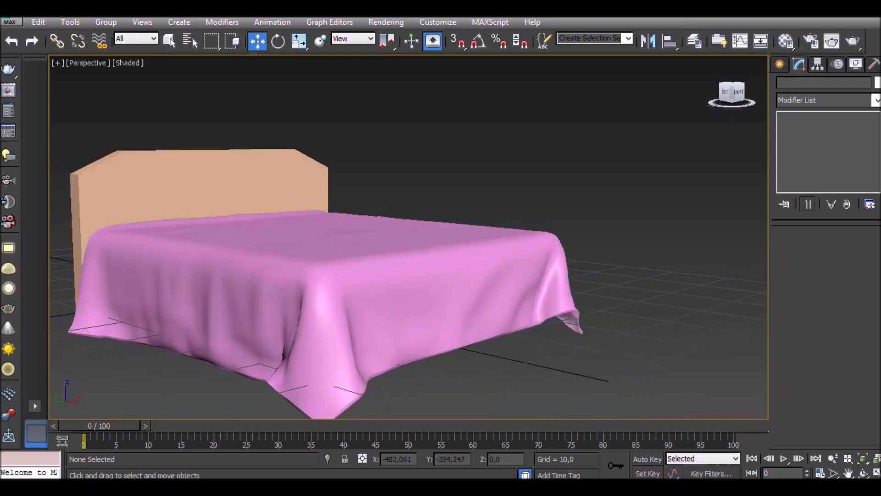
click(832, 458)
drag(629, 220, 629, 256)
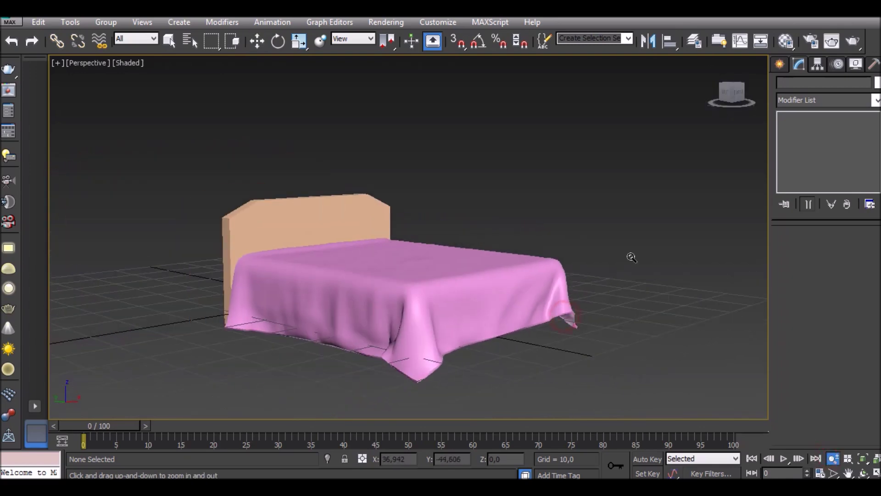
drag(731, 94, 729, 93)
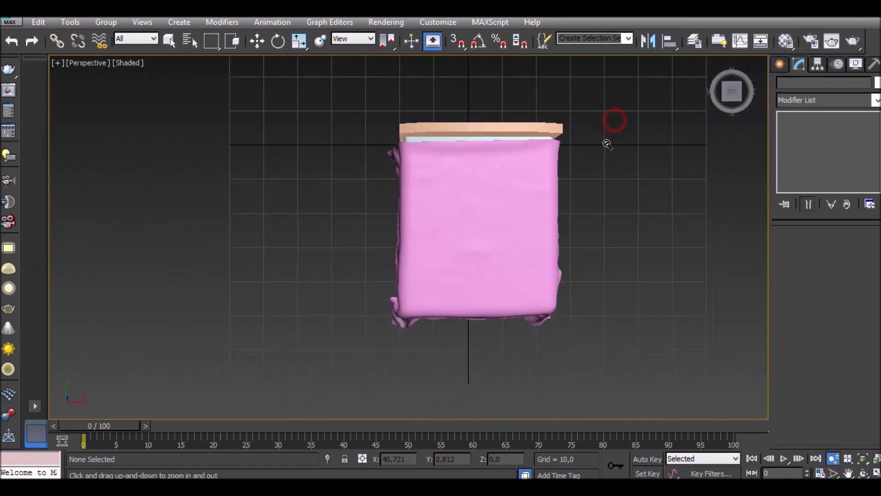
click(779, 62)
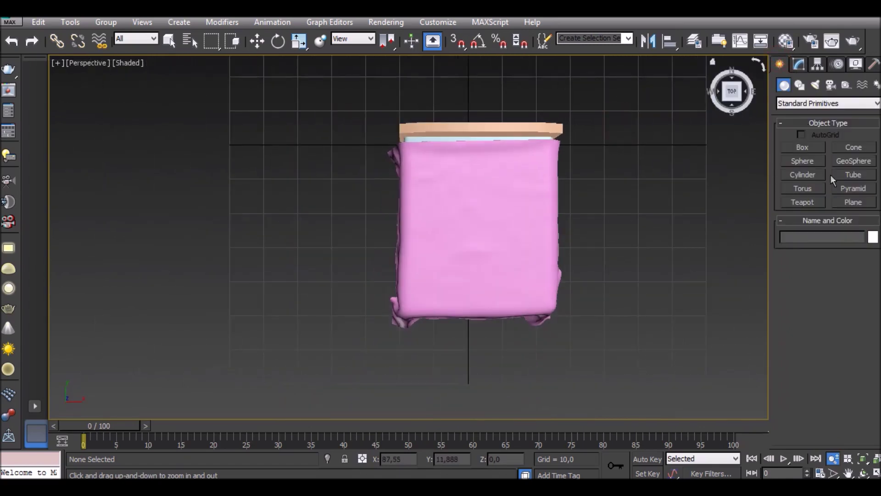
- Draw a new 50x50-segment plane, Plane002, over the bed area in Top view
click(852, 203)
drag(358, 198, 594, 354)
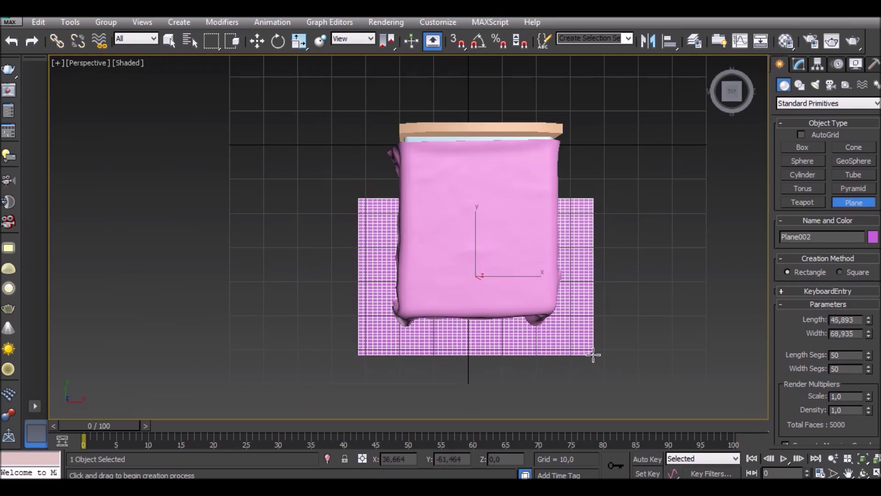
drag(732, 92, 729, 115)
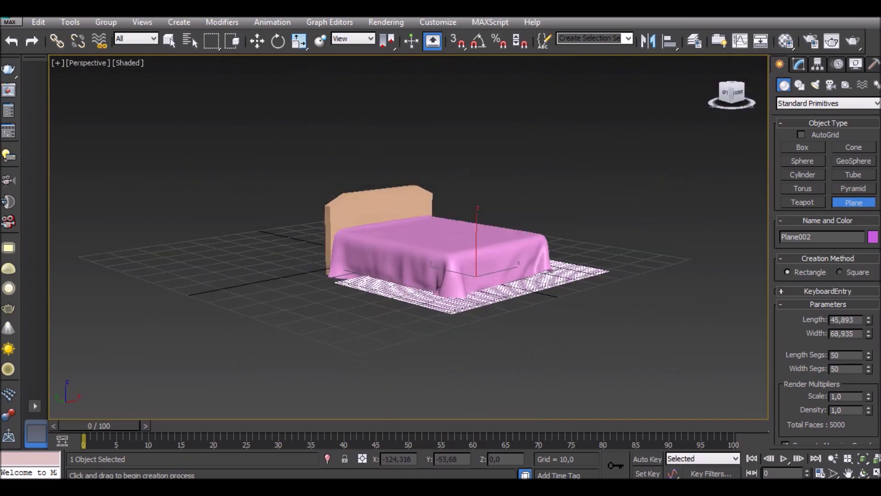
key(w)
key(ctrl+z)
key(ctrl+z)
key(ctrl+y)
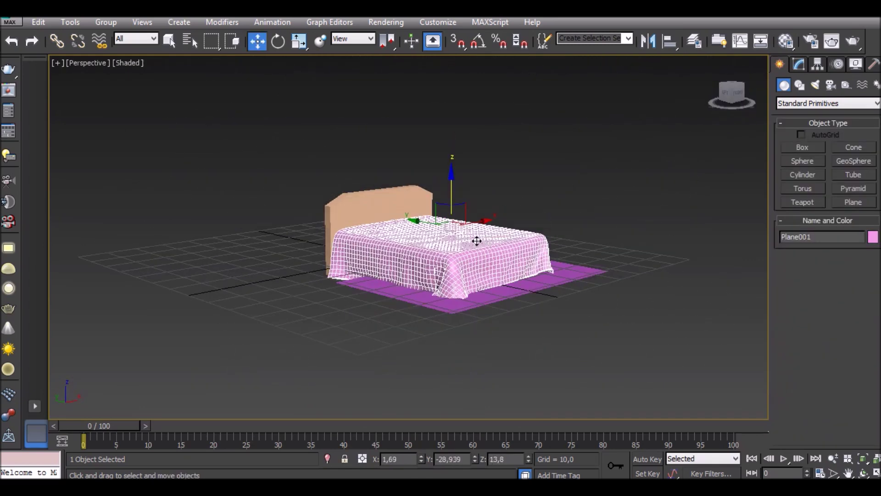
key(ctrl+y)
drag(474, 238, 475, 232)
- Scale Plane002 up slightly and lift it to float above the bed
mouse_move(729, 92)
mouse_down()
mouse_move(734, 112)
mouse_move(753, 85)
mouse_up()
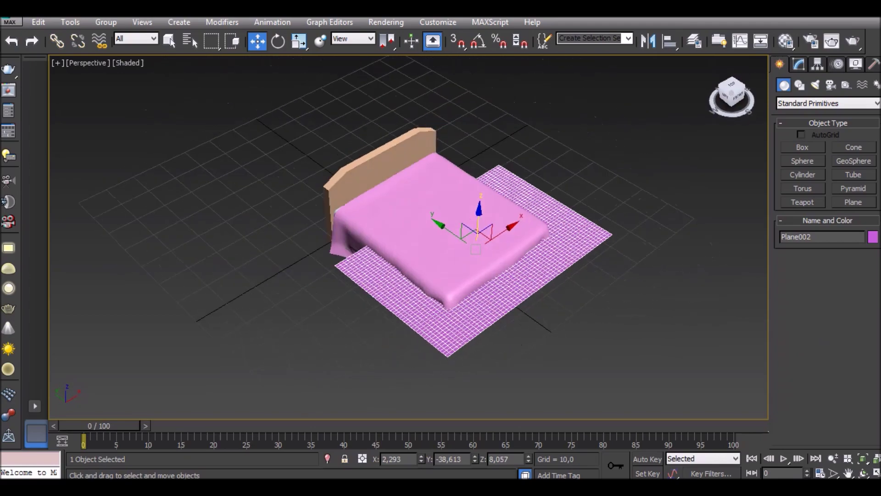
drag(748, 90, 732, 99)
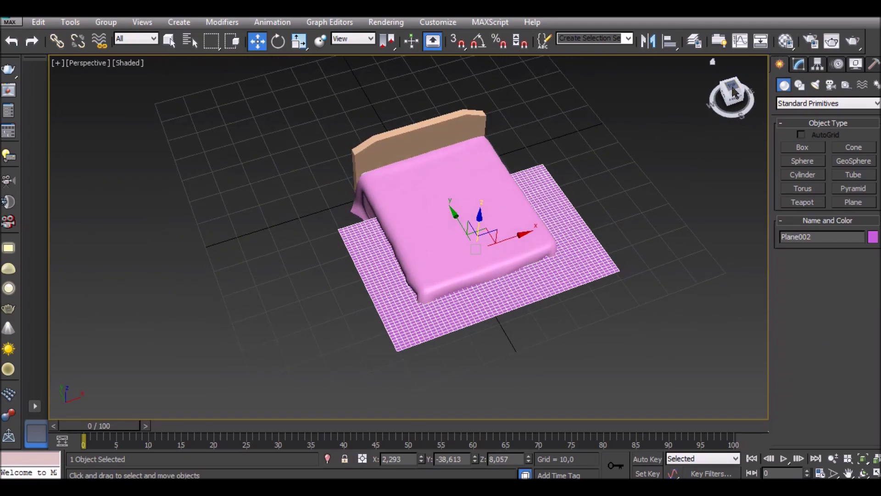
key(r)
drag(422, 266, 546, 210)
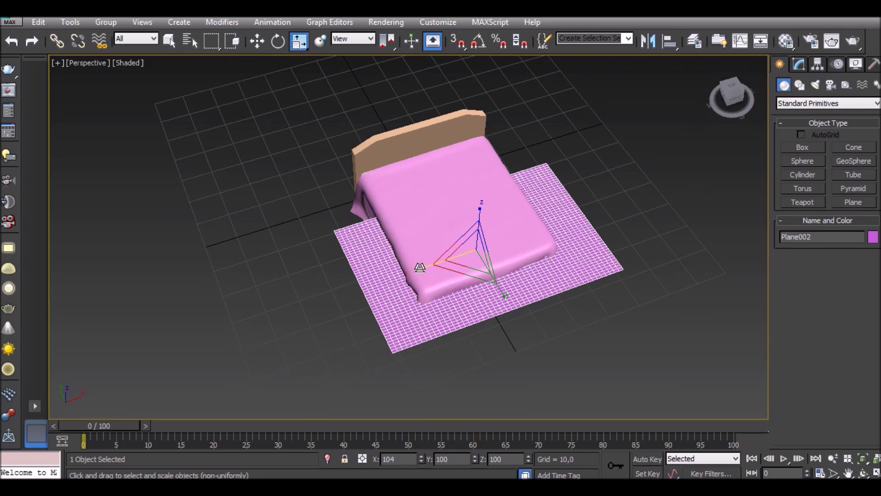
drag(731, 95, 727, 120)
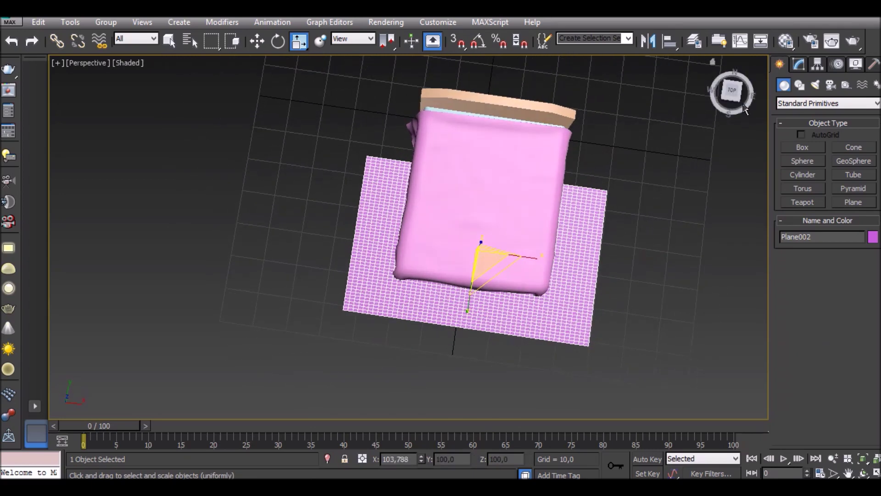
drag(732, 92, 732, 78)
key(w)
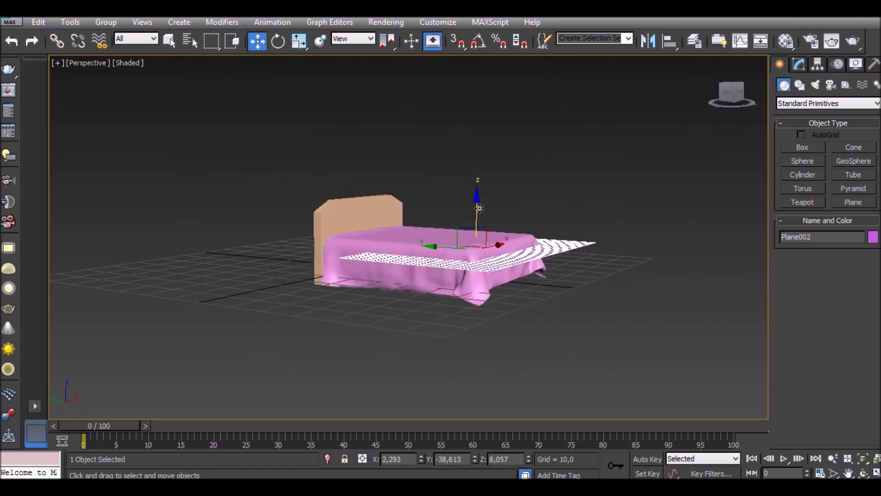
drag(478, 213, 495, 165)
mouse_move(729, 92)
mouse_down()
mouse_move(729, 105)
mouse_move(722, 98)
mouse_up()
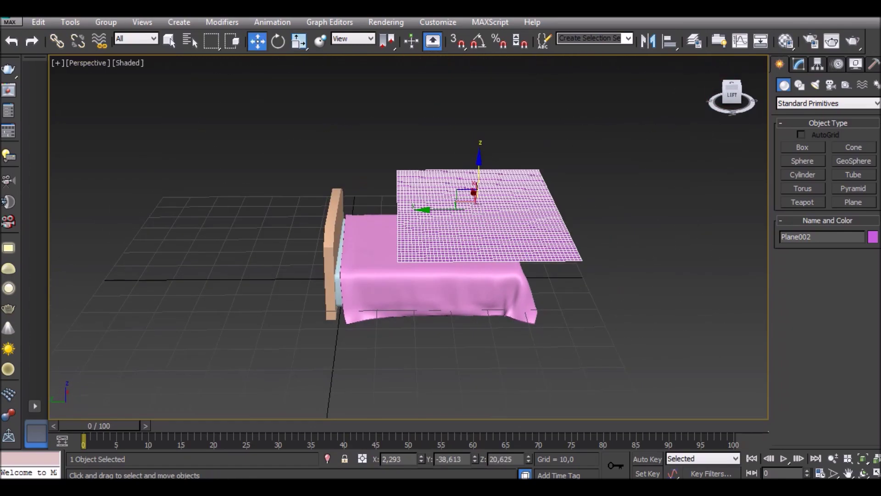
- Set Plane002's Length and Width Segments to 65
click(832, 458)
drag(425, 264, 435, 231)
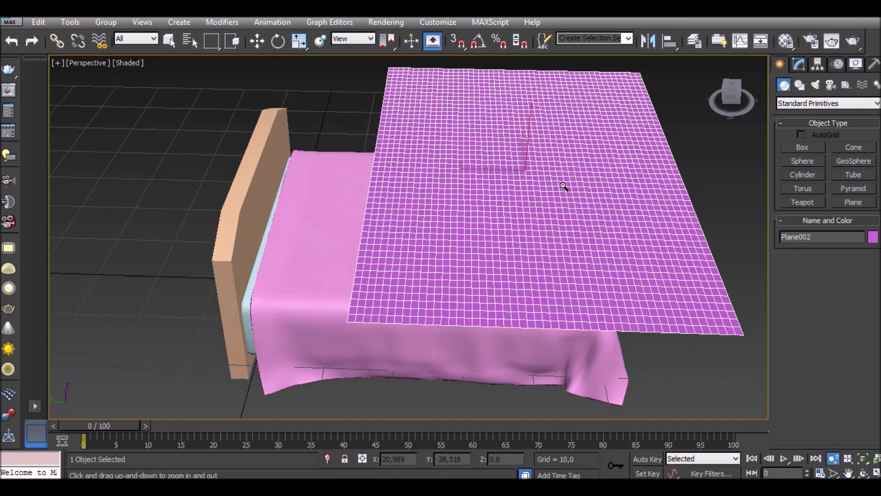
key(w)
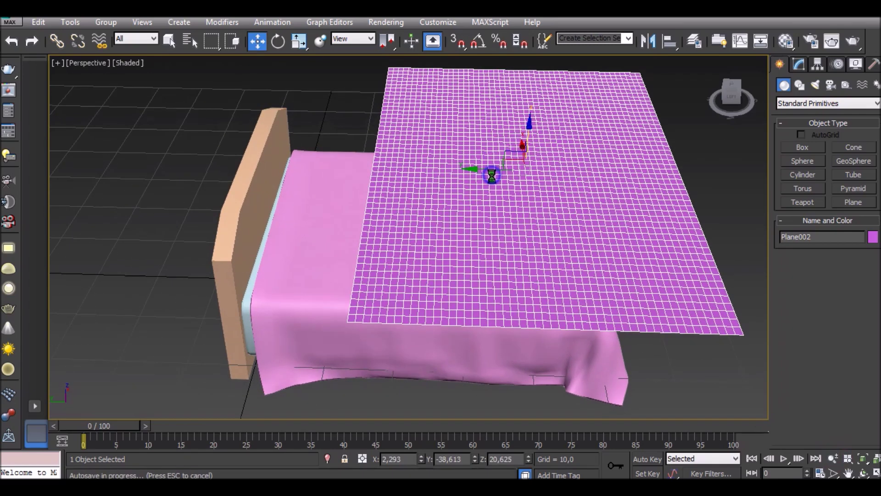
right_click(530, 216)
click(473, 219)
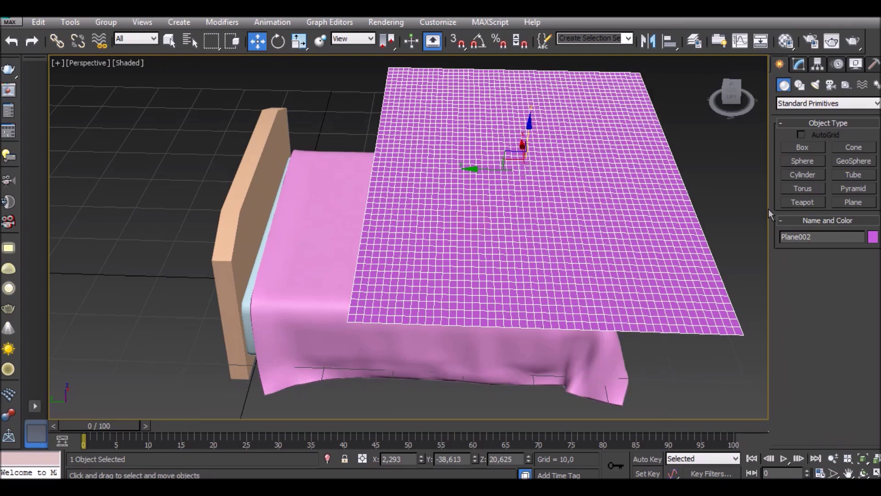
click(799, 64)
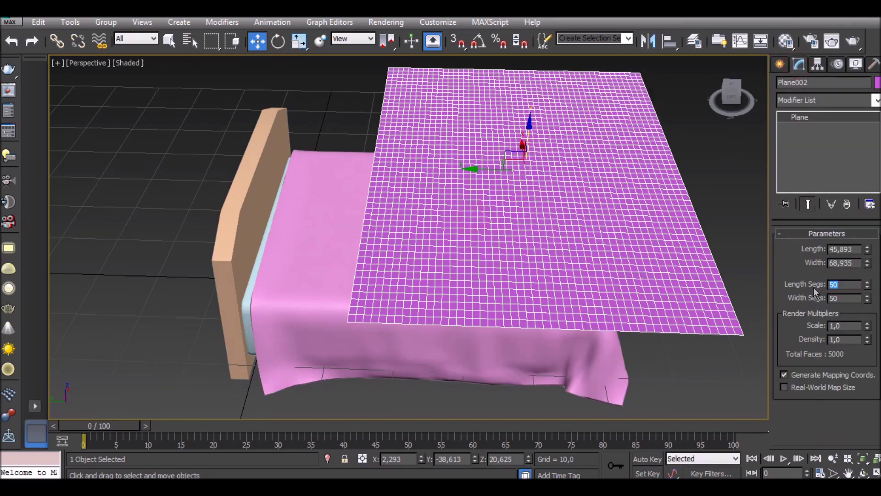
text(65)
click(842, 300)
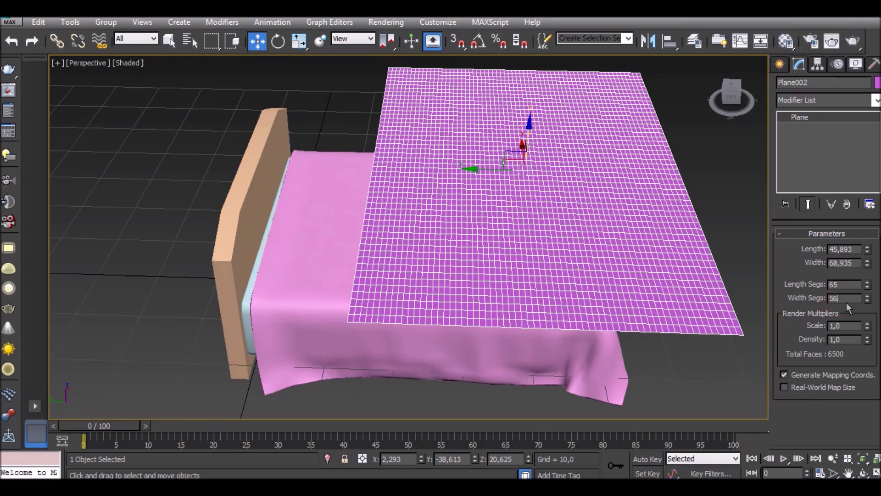
- Convert Plane002 to an Editable Poly
right_click(530, 224)
mouse_move(572, 319)
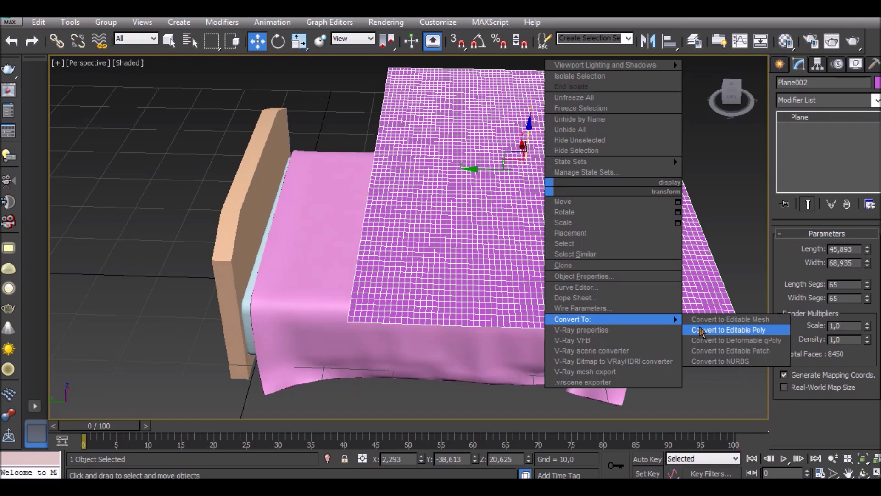
click(715, 329)
scroll(788, 259, up, 3)
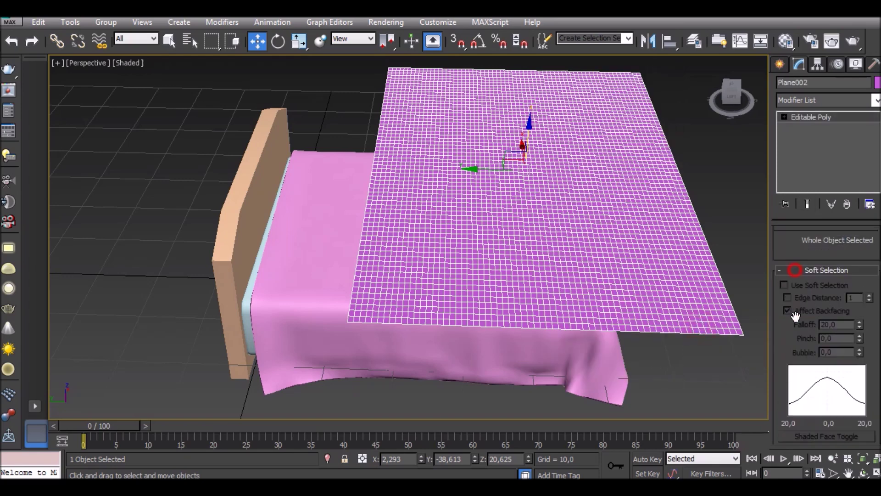
click(799, 278)
drag(789, 263, 789, 301)
- Select the plane's side edge loop and Shift-extrude it up along Z and back along Y
click(785, 117)
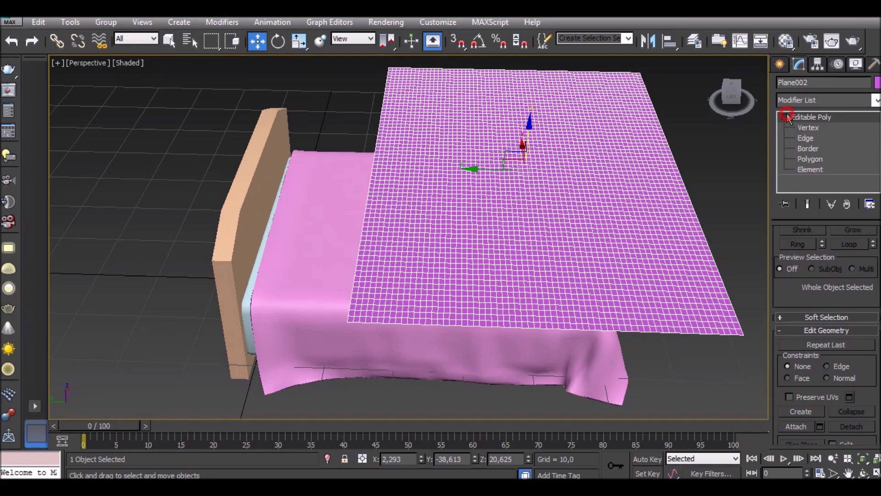
click(804, 138)
double_click(347, 312)
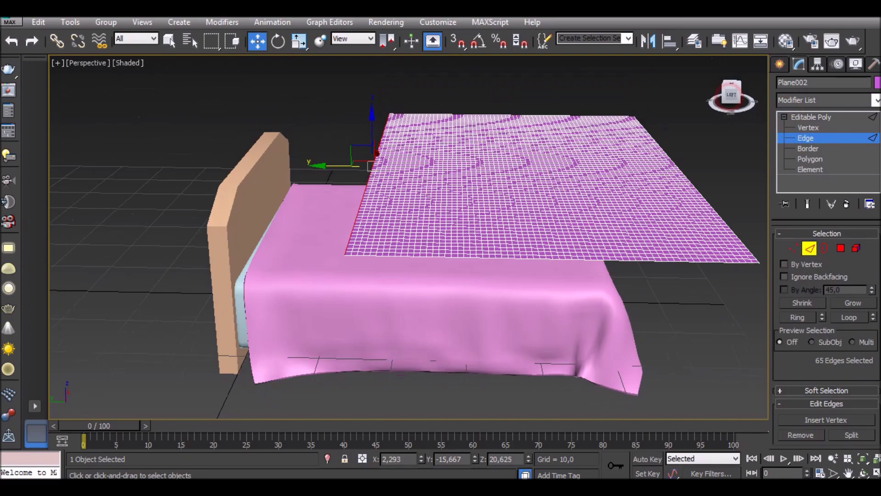
drag(731, 98, 731, 78)
drag(354, 147, 352, 142)
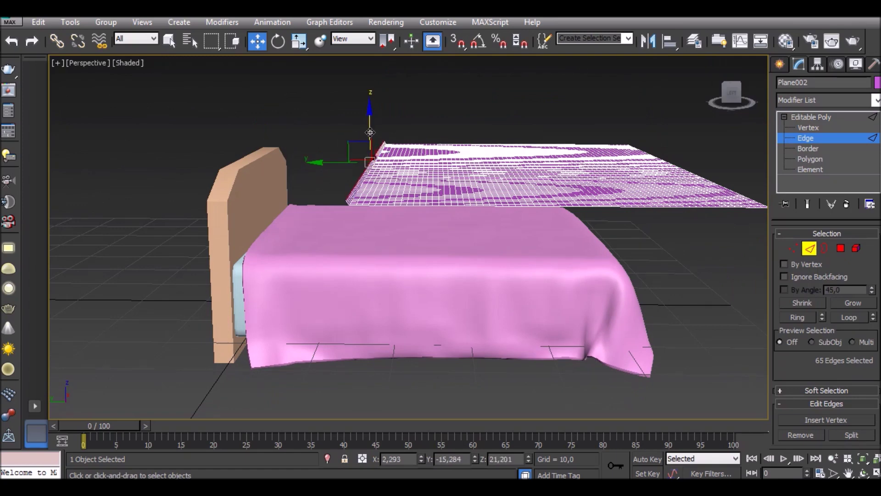
shift+drag(372, 138, 373, 96)
drag(373, 95, 367, 98)
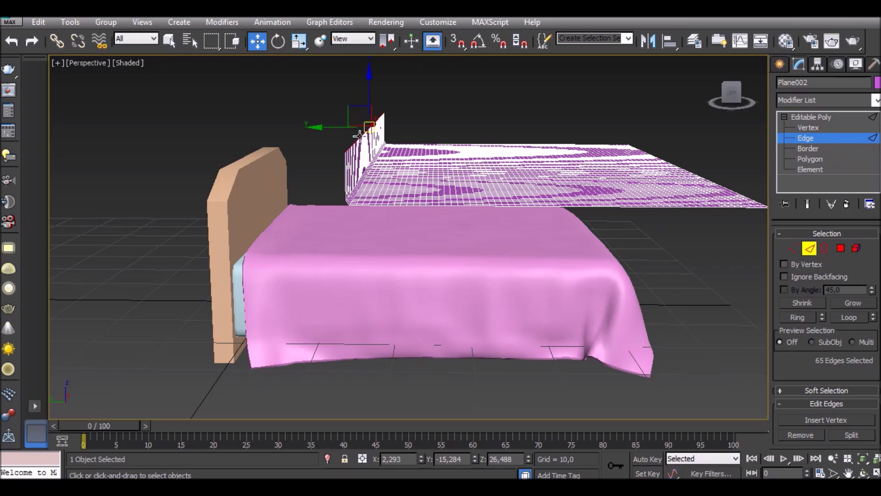
mouse_move(368, 98)
mouse_down()
mouse_move(368, 91)
mouse_move(366, 105)
mouse_up()
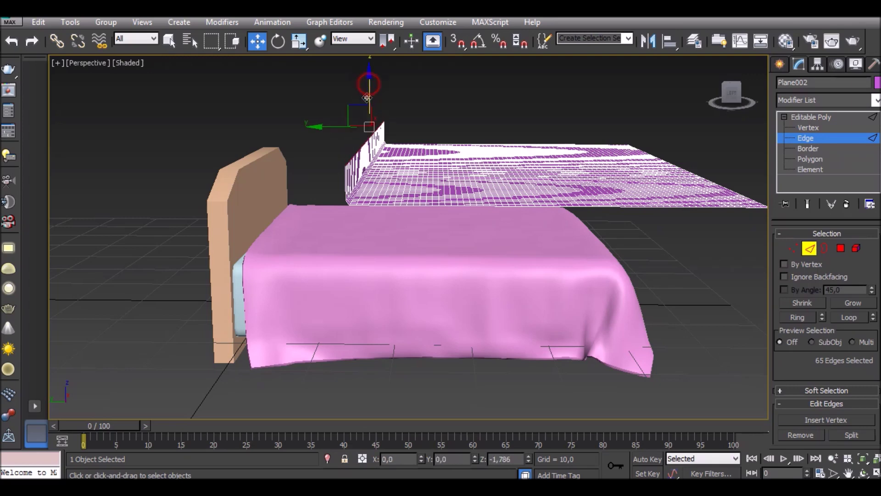
drag(322, 139, 365, 138)
drag(414, 110, 416, 118)
drag(376, 145, 383, 145)
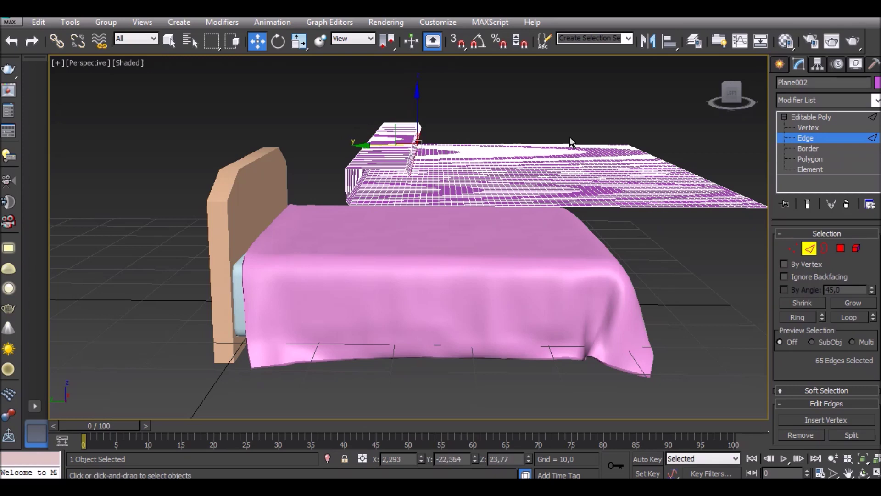
- Adjust the raised fold's edges, then select a corner edge and extend it with Ring
drag(734, 96, 725, 250)
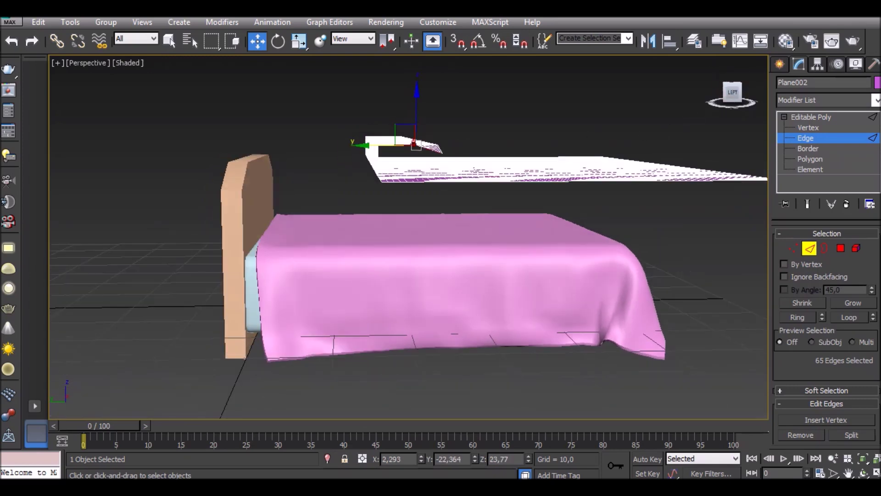
click(833, 457)
drag(421, 149, 436, 132)
key(w)
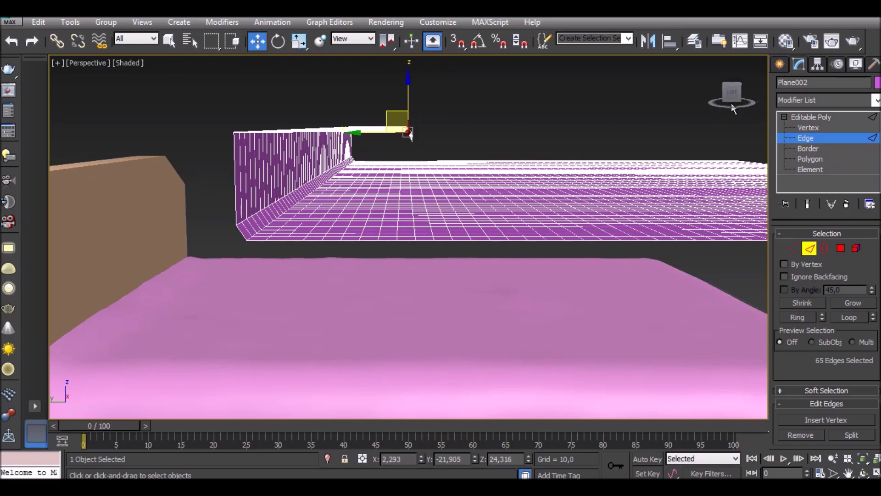
drag(731, 103, 737, 133)
drag(734, 101, 733, 78)
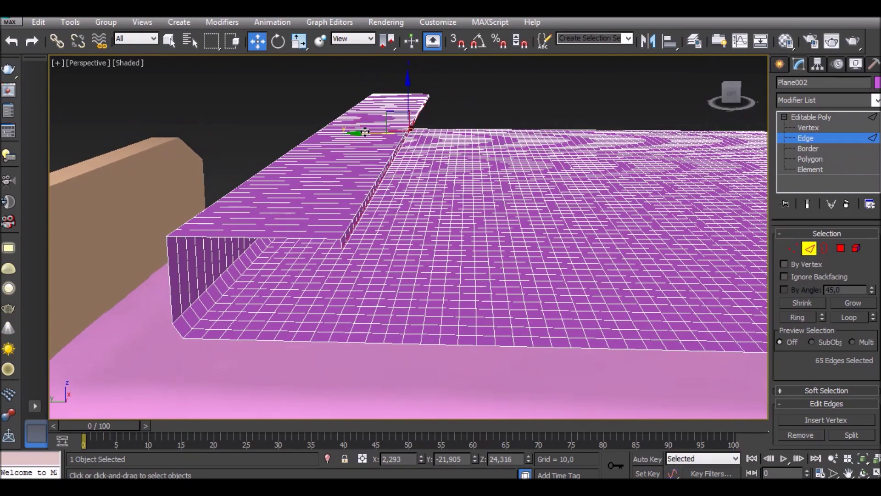
drag(365, 131, 368, 132)
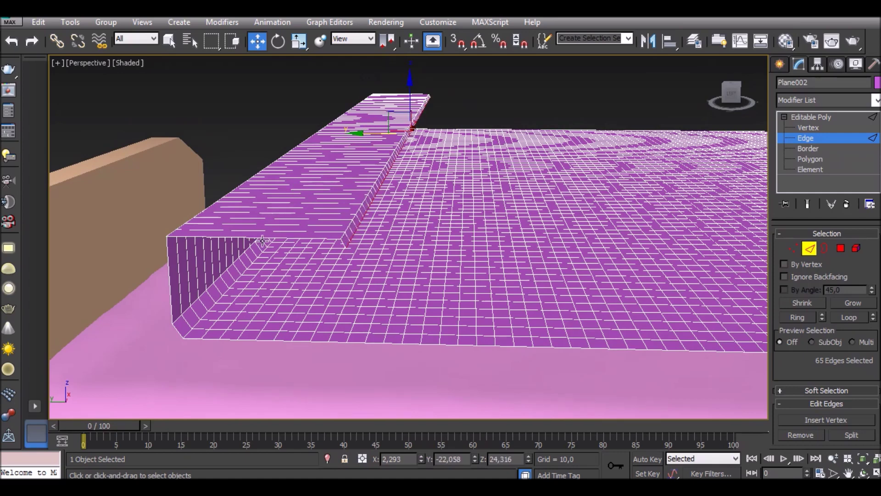
click(265, 234)
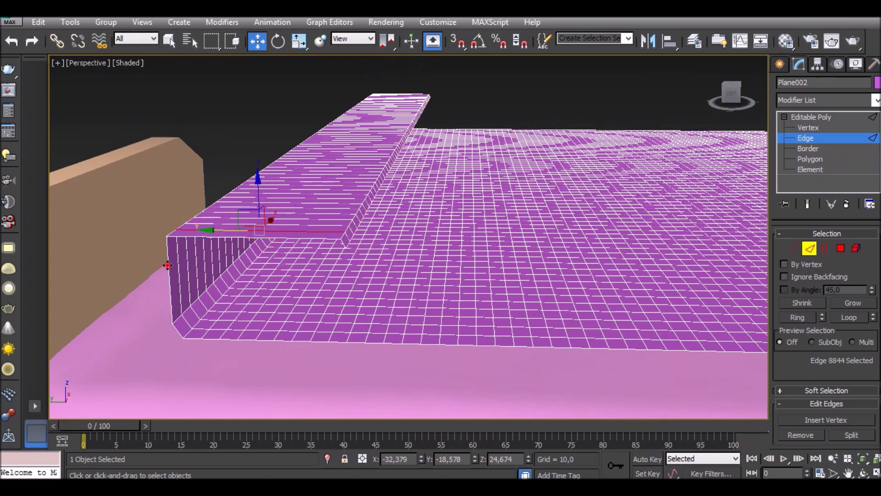
click(796, 317)
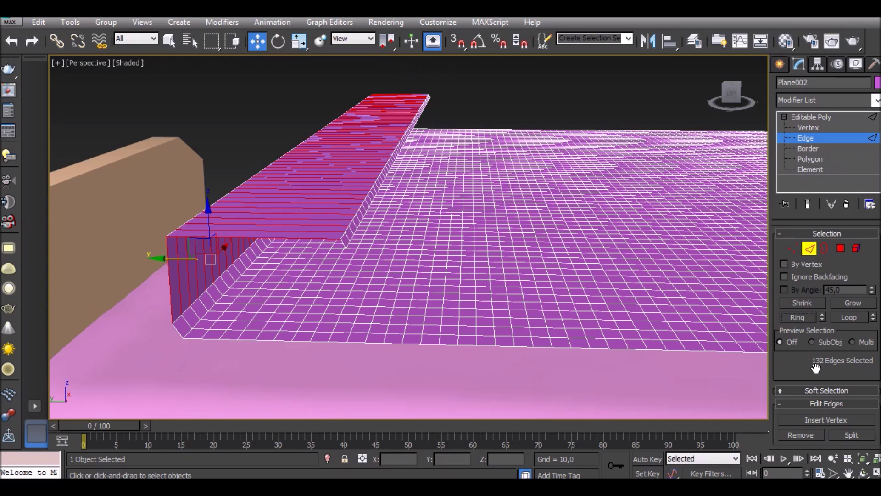
- Connect the fold's edge ring with 29 new segments
drag(815, 367, 842, 271)
click(868, 345)
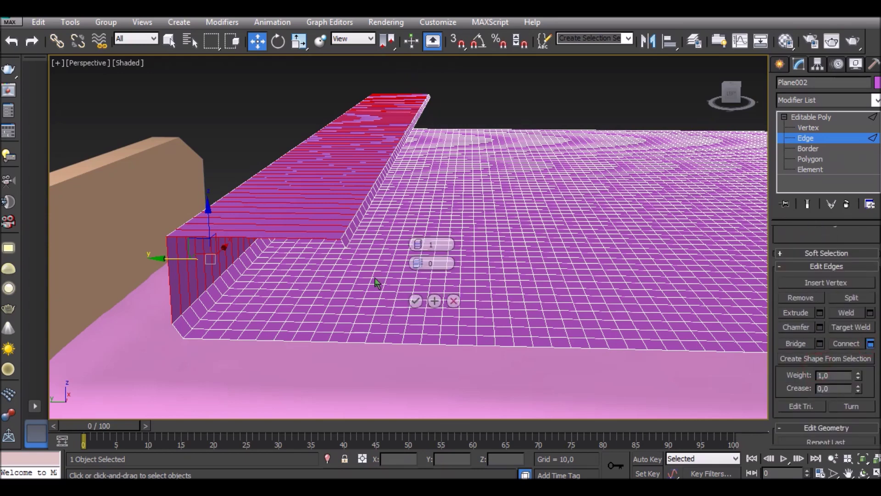
mouse_move(417, 244)
mouse_down()
mouse_move(440, 152)
mouse_move(430, 246)
mouse_up()
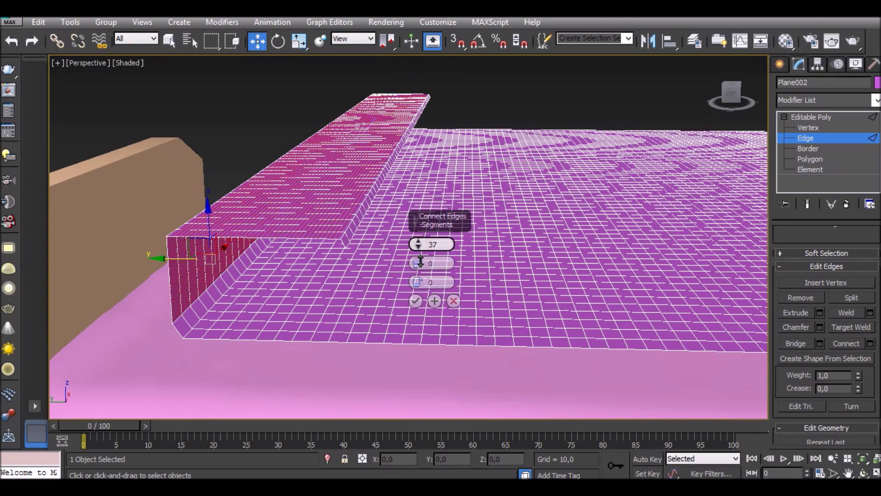
click(418, 247)
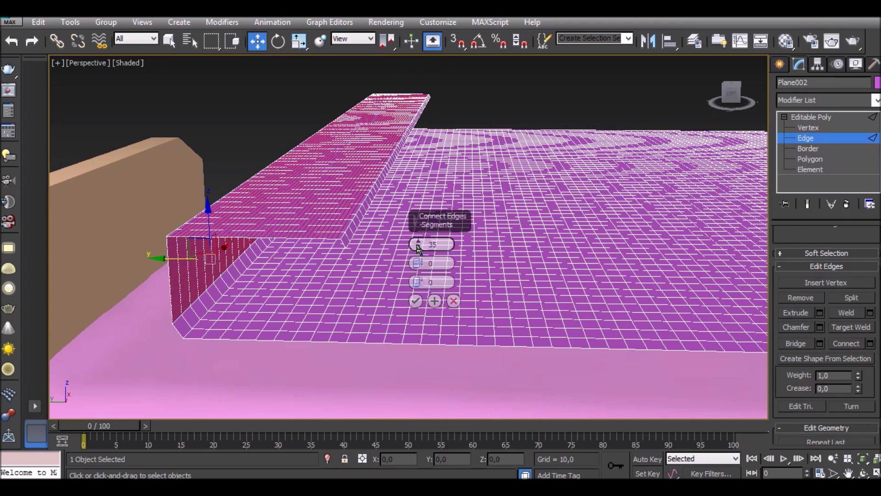
click(417, 248)
click(418, 248)
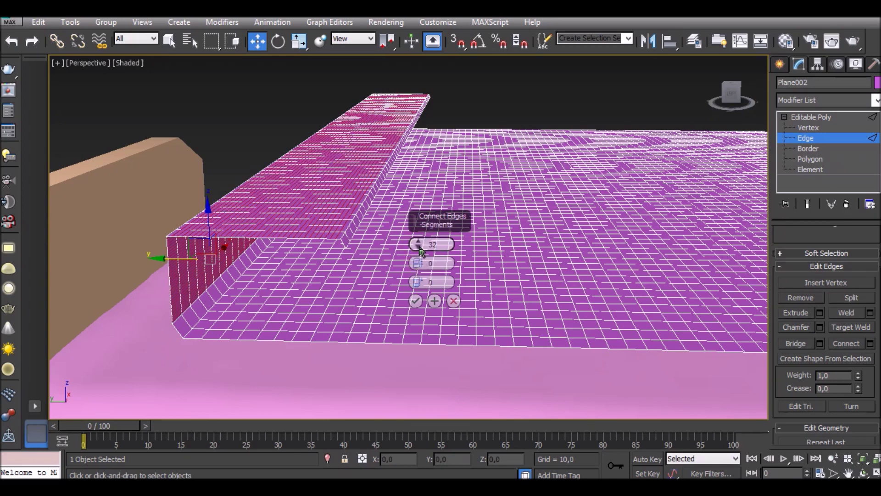
click(418, 248)
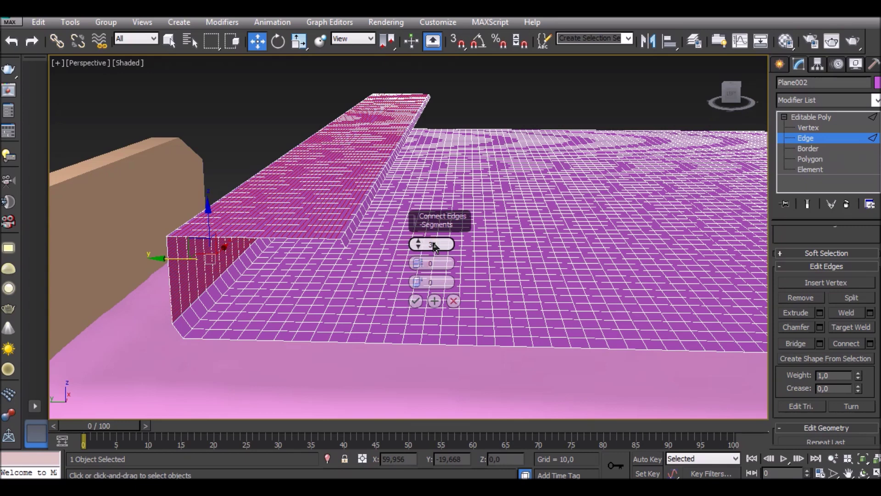
click(418, 248)
click(418, 248)
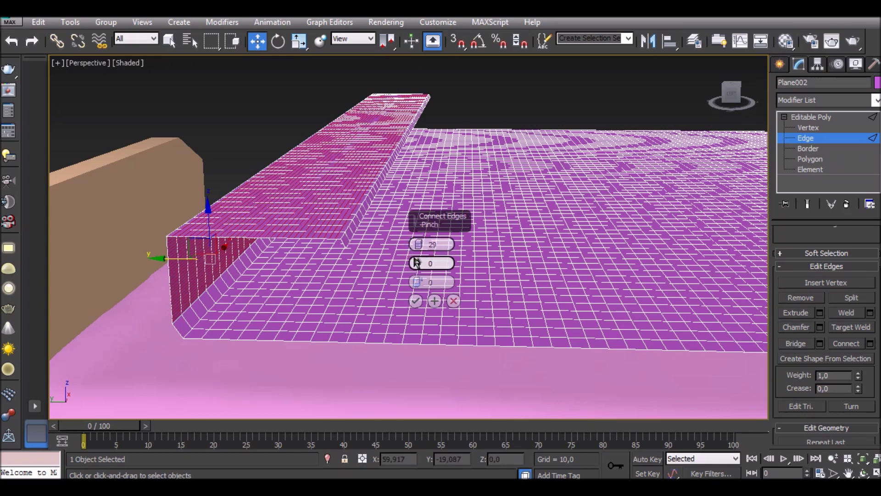
click(415, 301)
- Connect the ridge's cross edges with more loops, then leave Edge mode
click(340, 215)
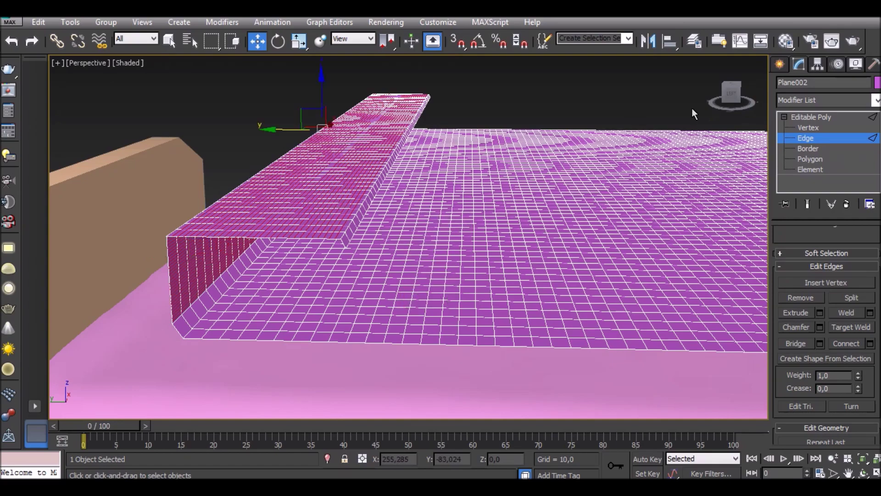
drag(733, 97, 729, 97)
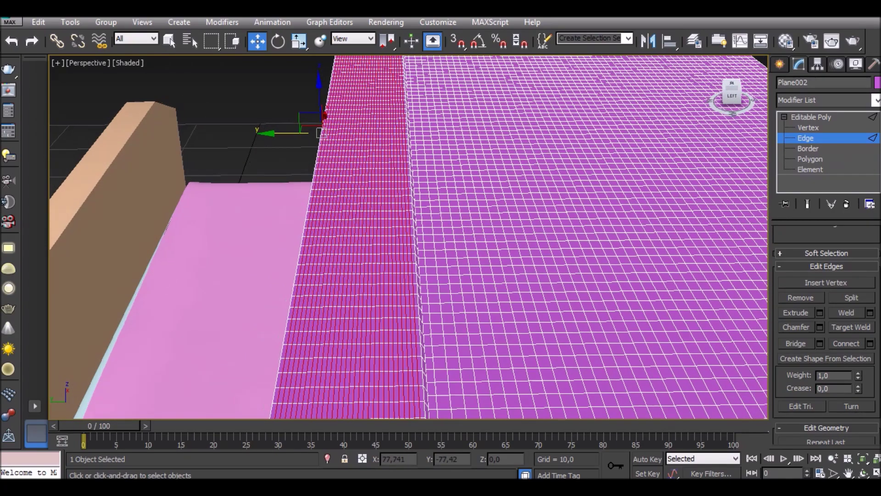
key(ctrl+z)
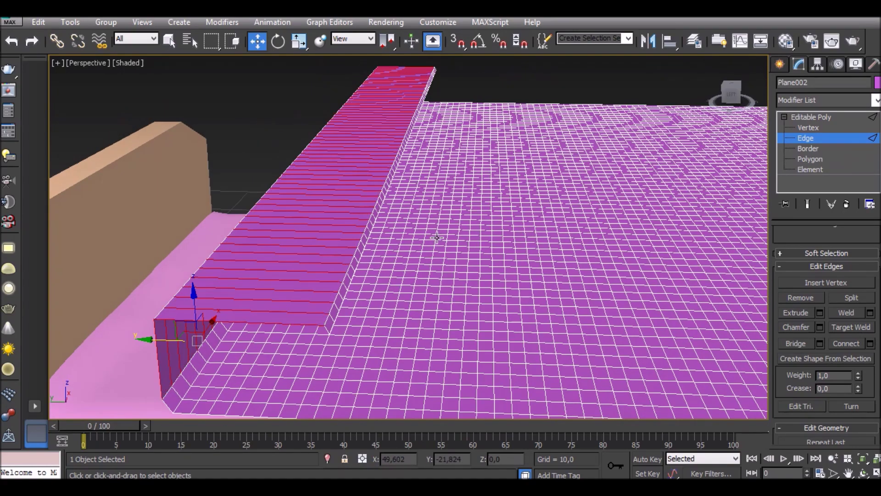
click(870, 343)
drag(419, 244, 414, 288)
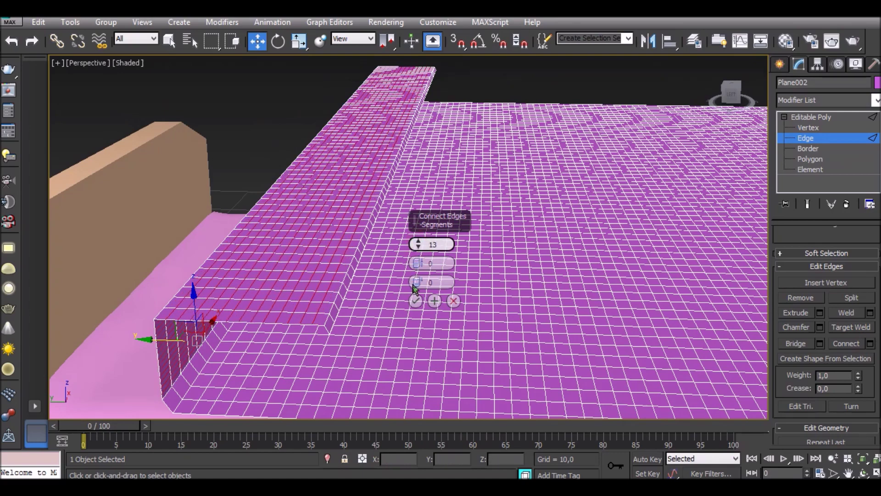
click(415, 301)
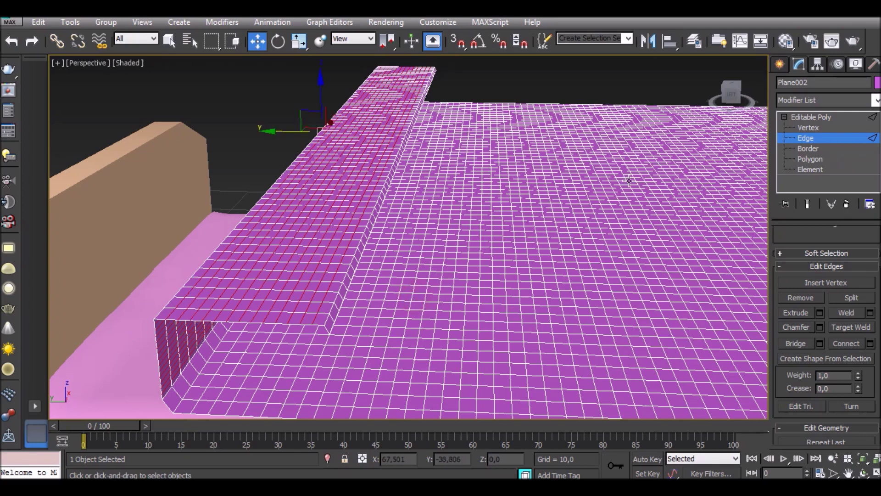
click(820, 119)
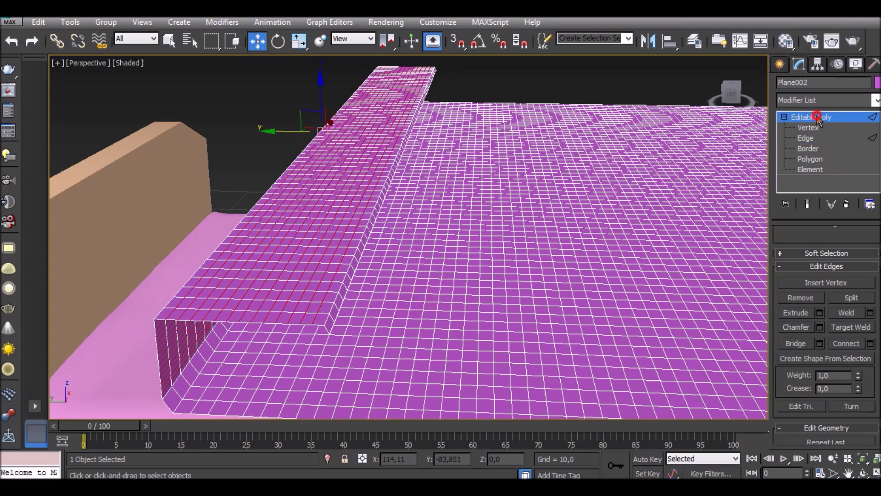
- Zoom out and tilt Plane002 steeply about X in the Left view
click(834, 457)
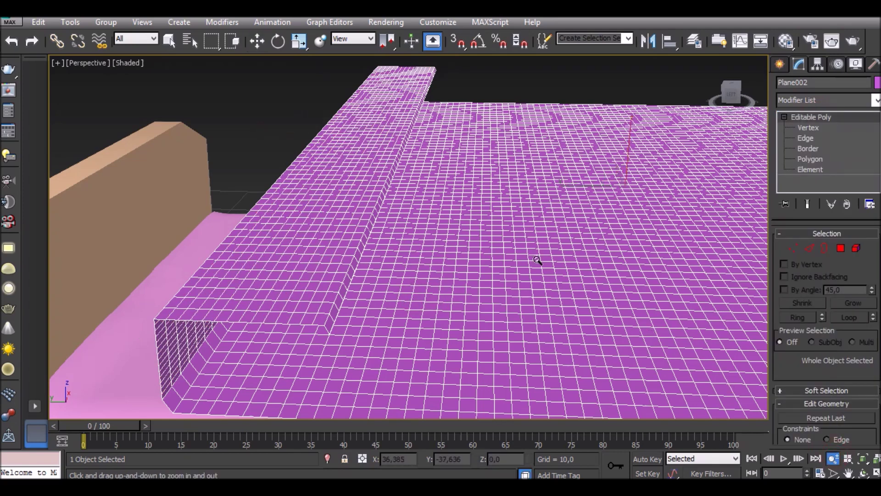
drag(369, 195, 315, 253)
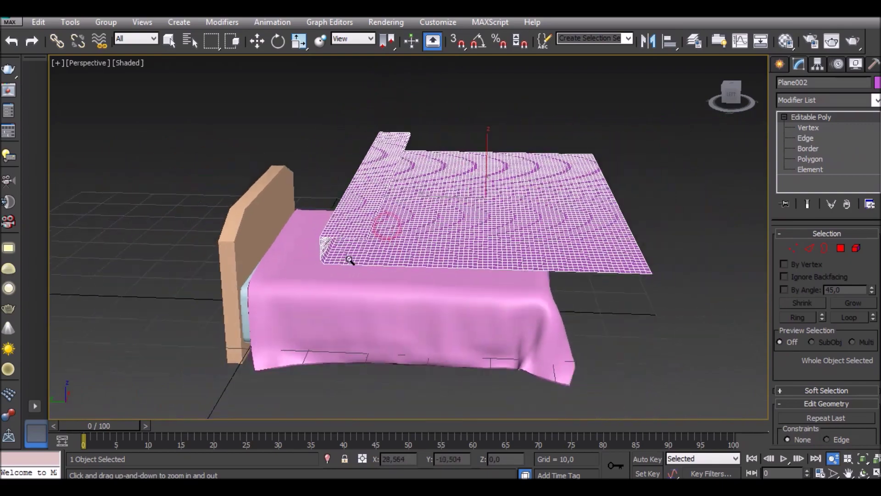
key(e)
drag(523, 168, 570, 183)
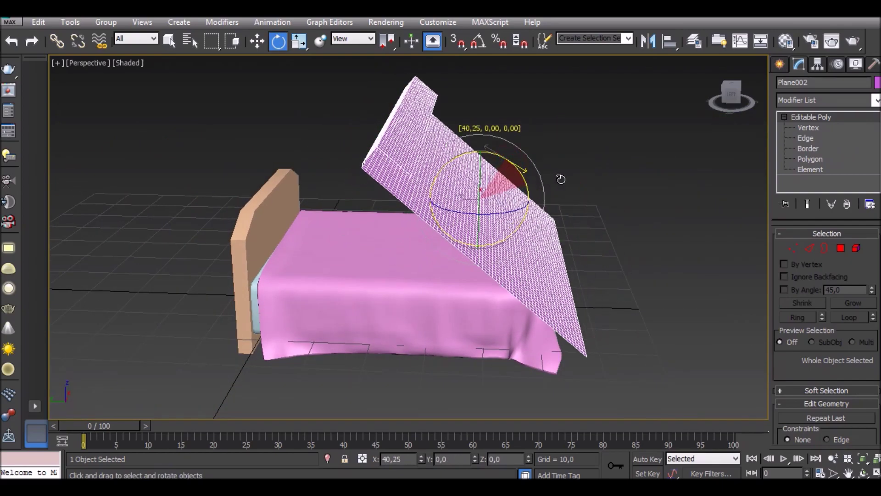
click(731, 93)
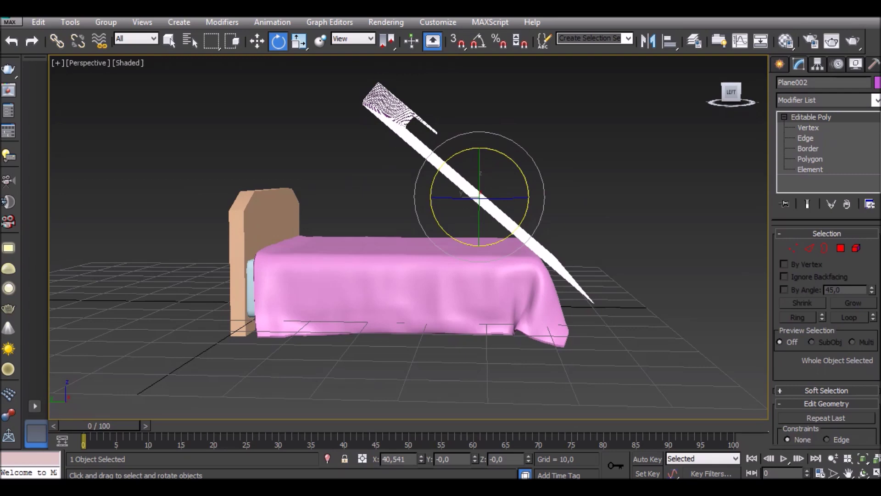
drag(518, 166, 523, 168)
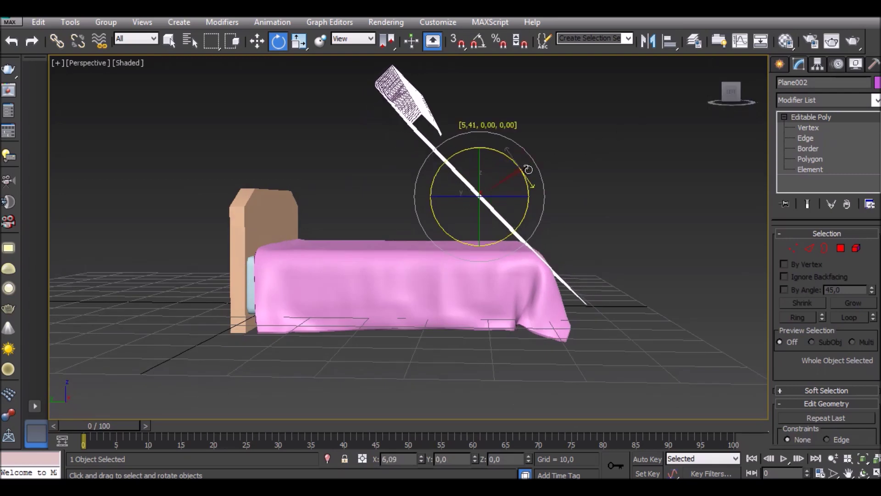
drag(523, 168, 483, 136)
- Raise Plane002 higher above the bed and fine-tune its tilt
key(w)
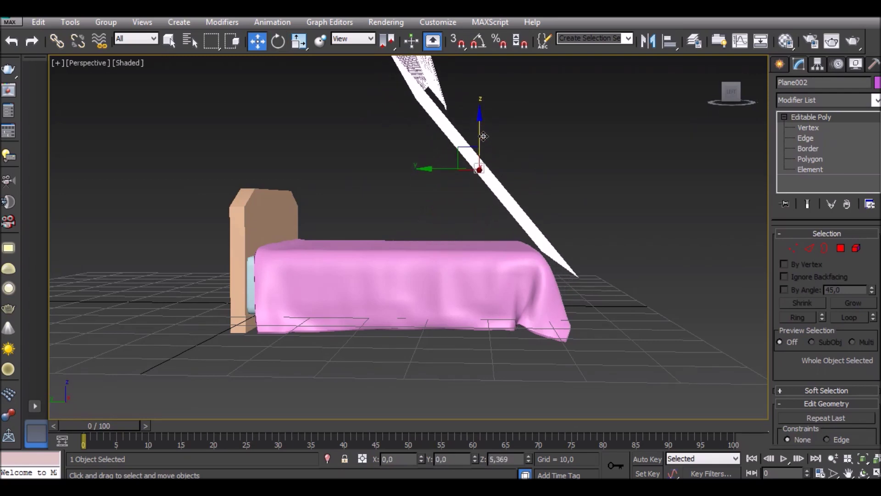
drag(483, 136, 483, 137)
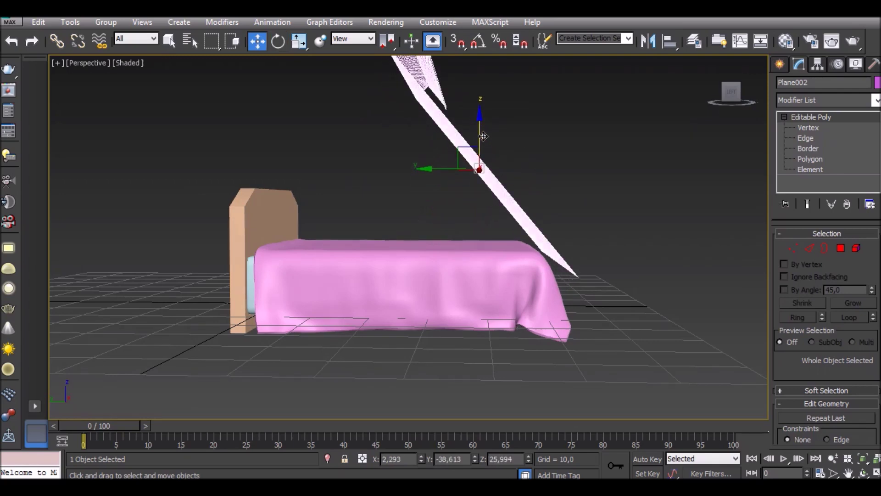
key(e)
drag(512, 136, 516, 138)
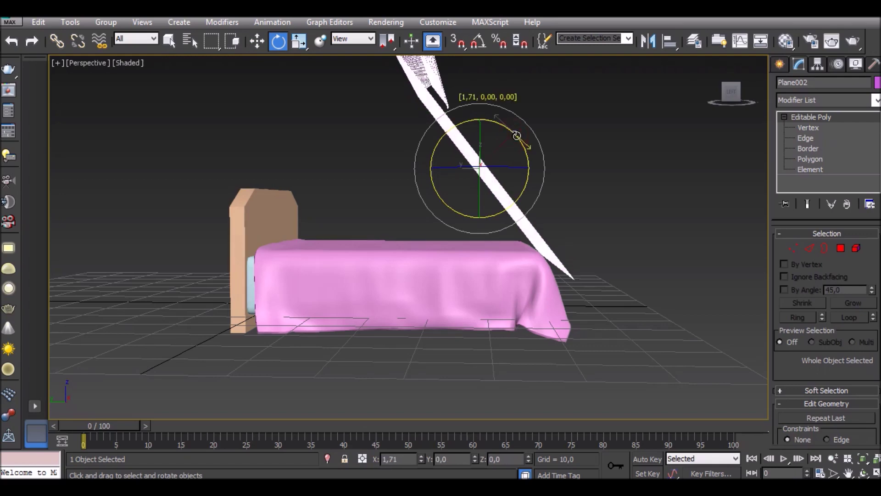
- Add a Shell modifier to Plane002 with Inner Amount 0.38 and 2 segments
click(875, 100)
scroll(821, 230, down, 5)
key(s)
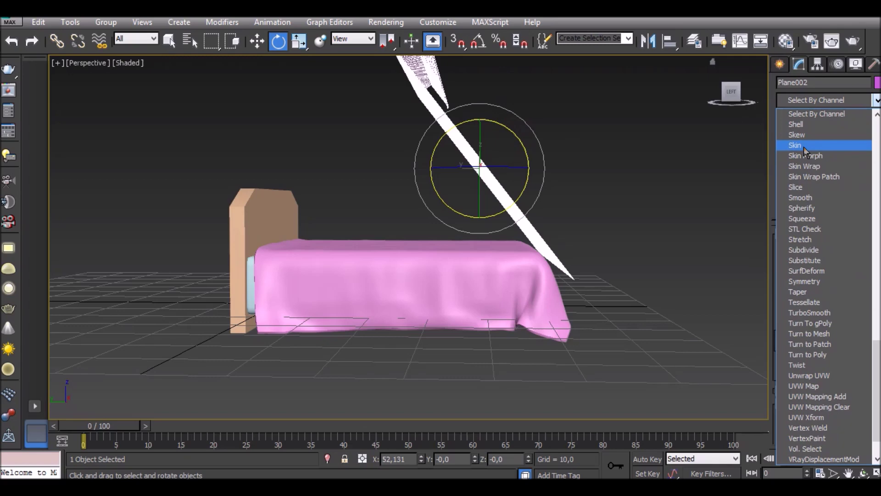
click(801, 125)
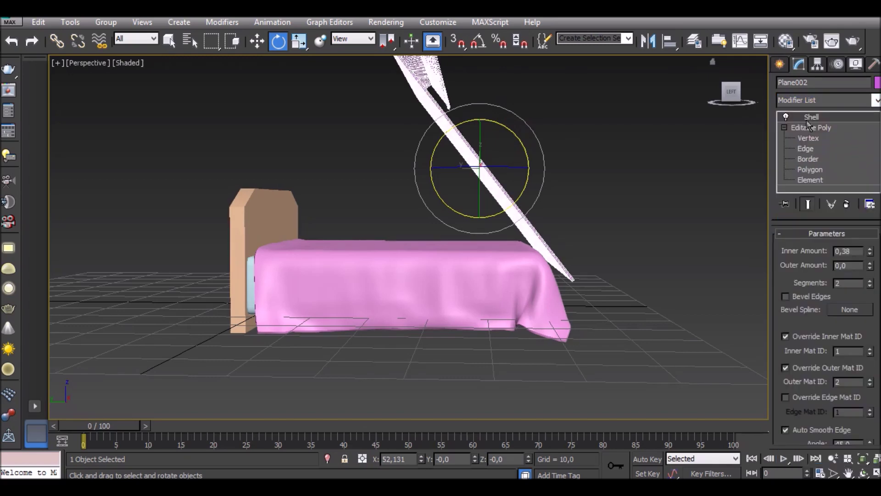
click(855, 252)
double_click(858, 282)
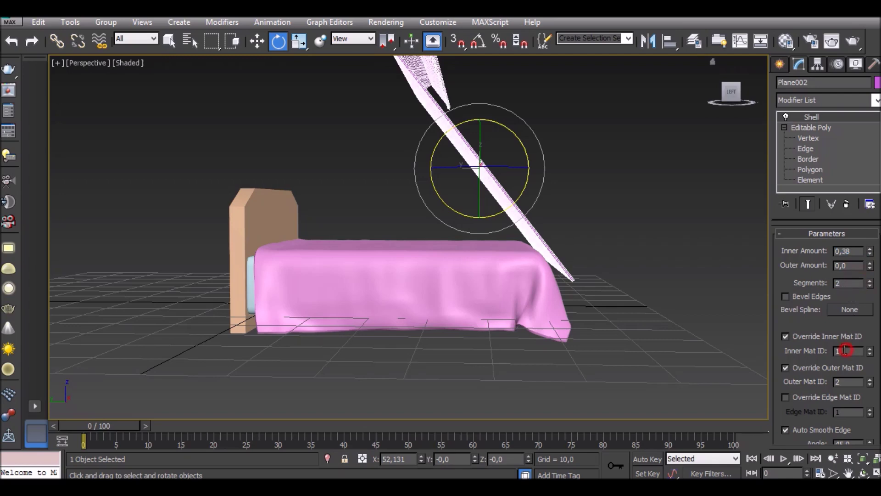
double_click(847, 382)
click(877, 100)
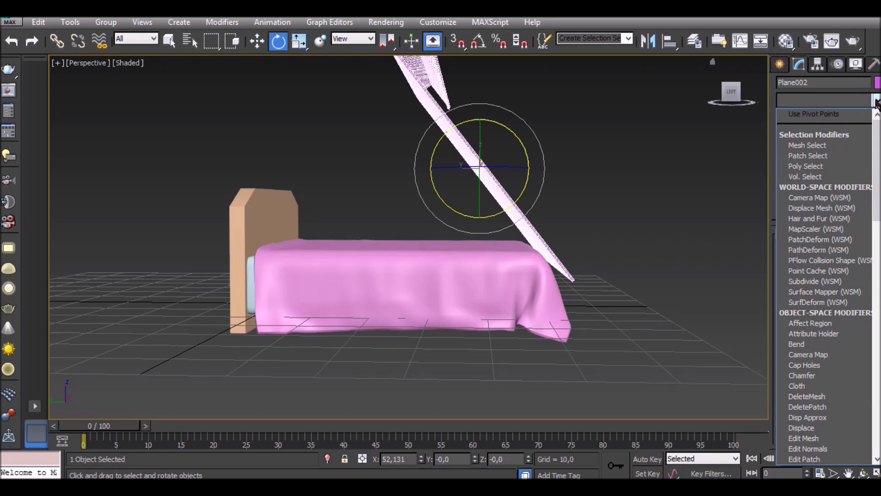
- Add a Cloth modifier and include Plane001 in the cloth simulation objects
key(c)
key(l)
key(Return)
click(826, 252)
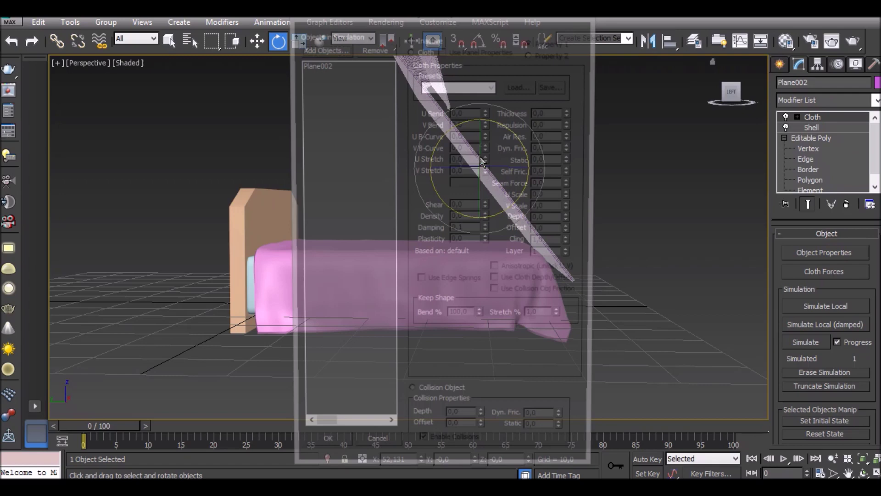
click(323, 49)
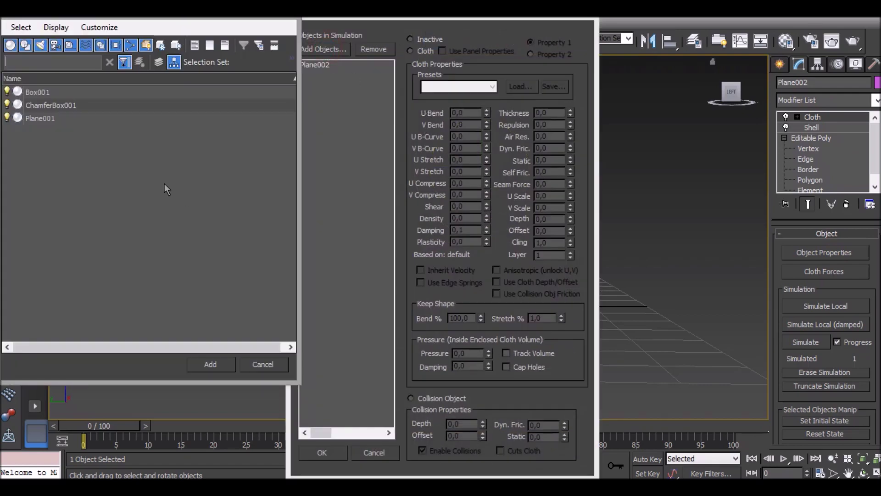
click(65, 118)
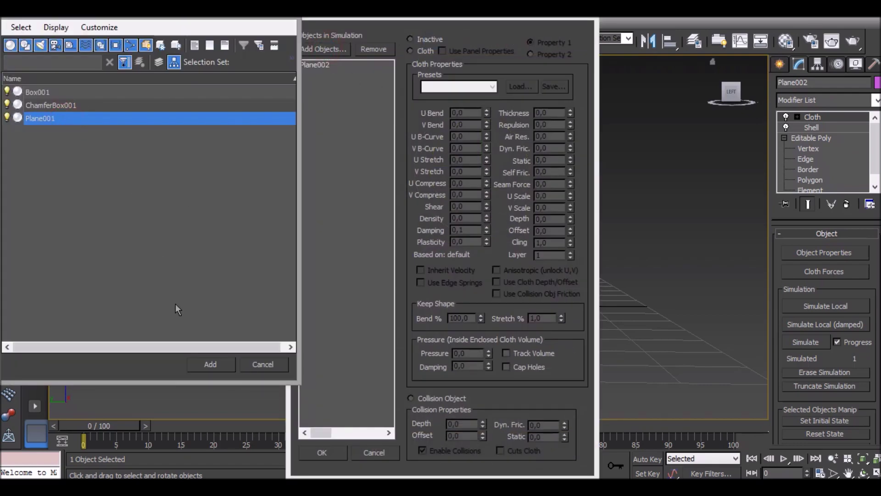
click(205, 363)
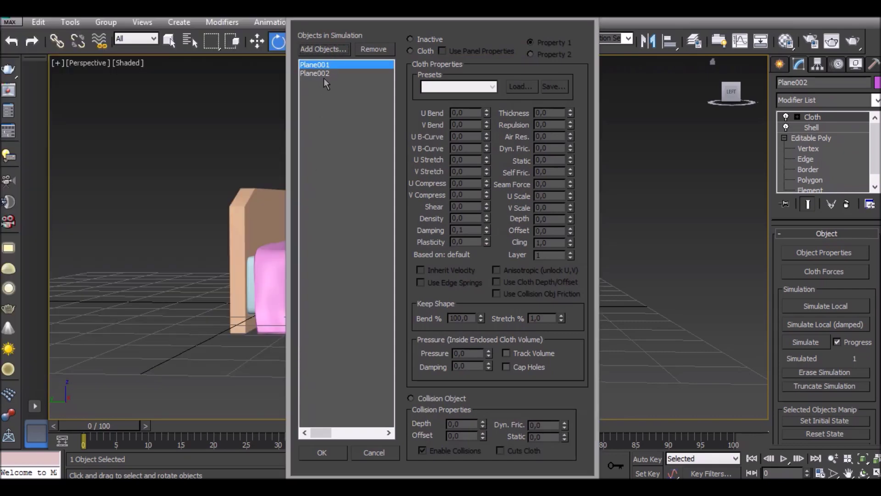
- Set Plane002 as Cloth with the Wet cloth preset and Plane001 as a collision object
click(339, 74)
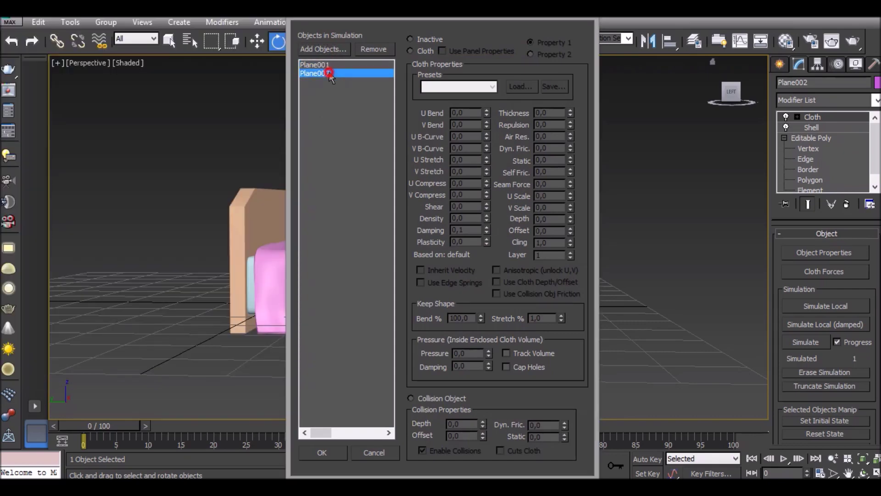
click(410, 50)
click(448, 94)
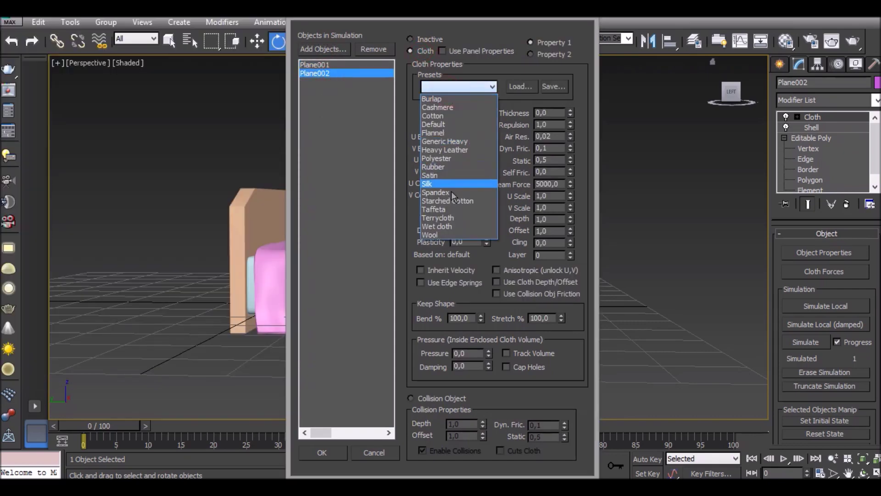
click(452, 230)
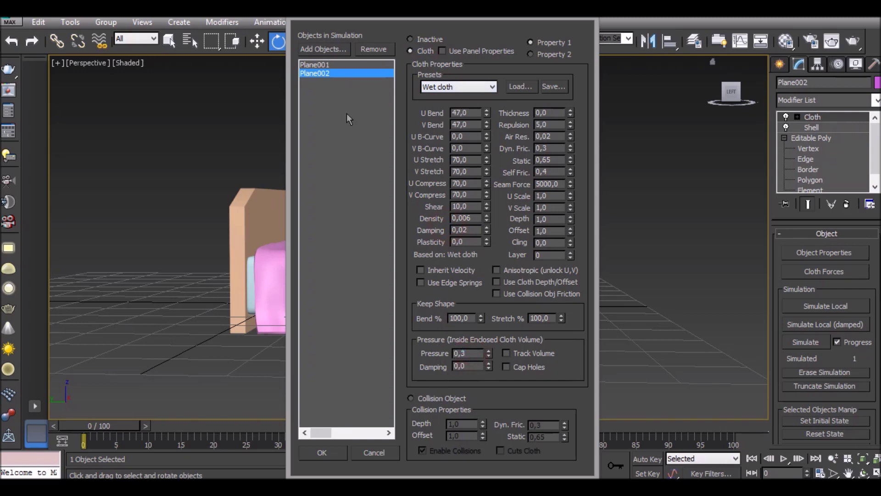
click(342, 65)
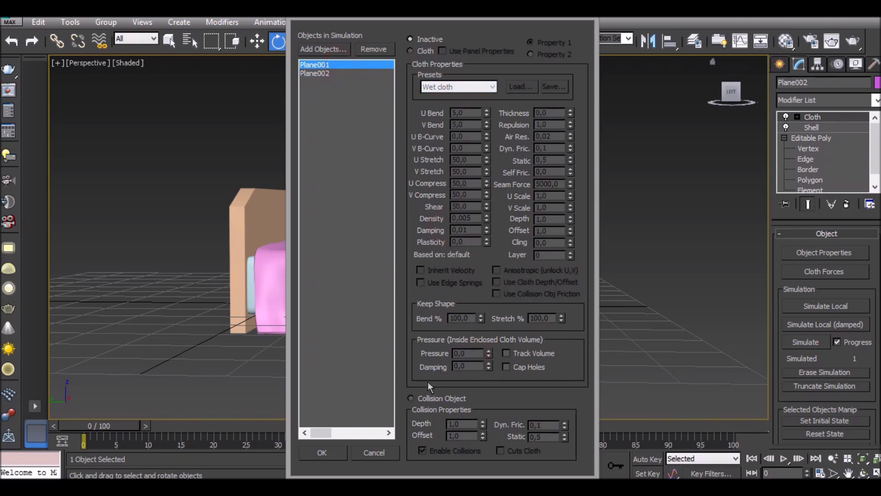
click(413, 397)
click(339, 73)
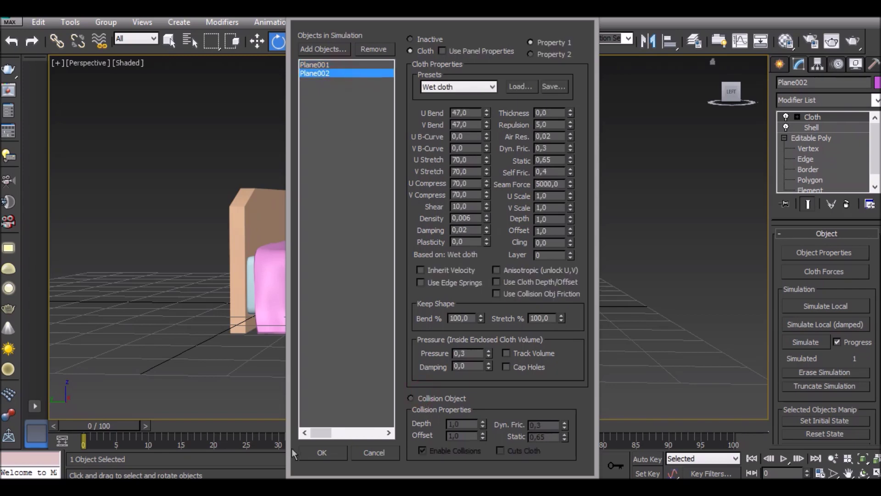
click(311, 453)
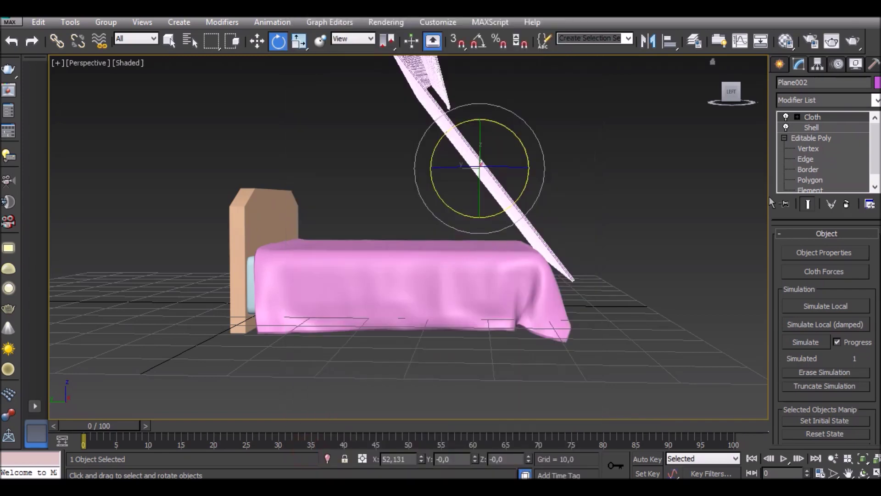
- Run Simulate Local so Plane002 drapes over the bed, then inspect the result
scroll(826, 331, down, 5)
scroll(826, 331, down, 5)
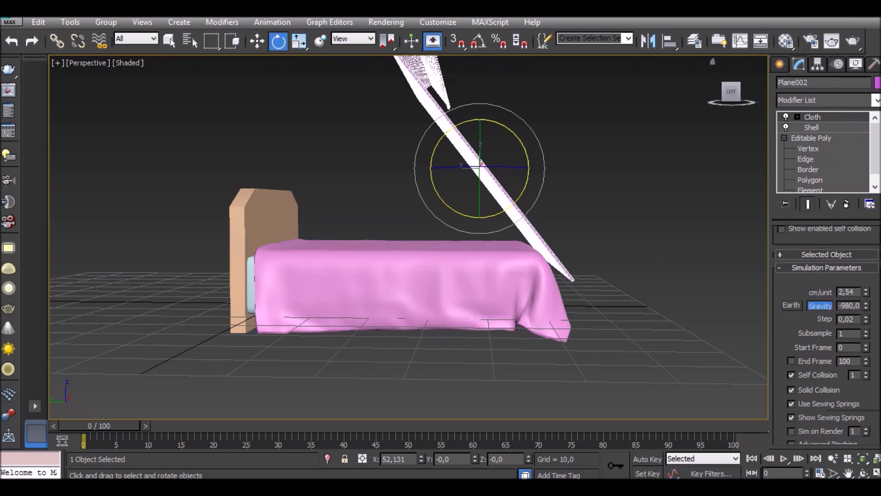
drag(878, 380, 877, 248)
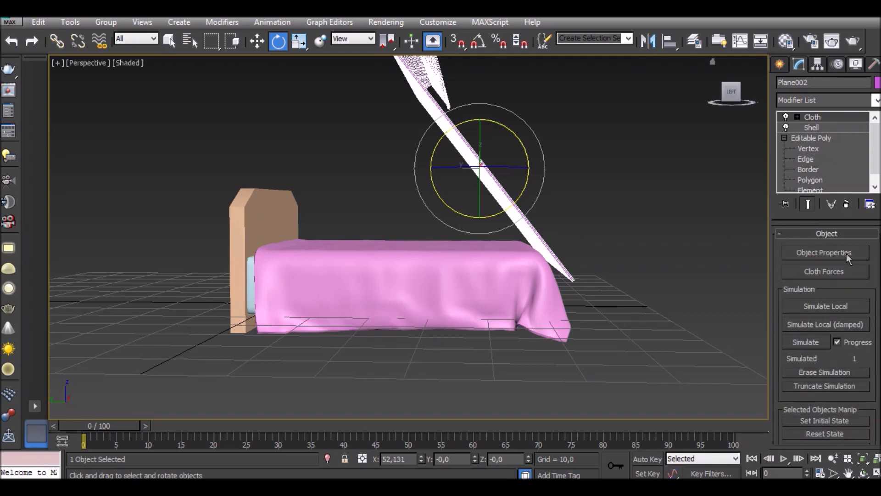
drag(731, 92, 709, 99)
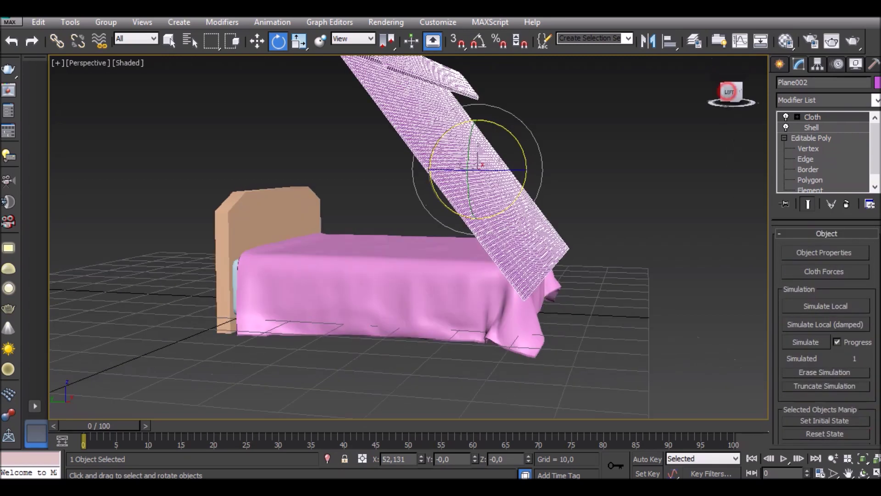
click(832, 458)
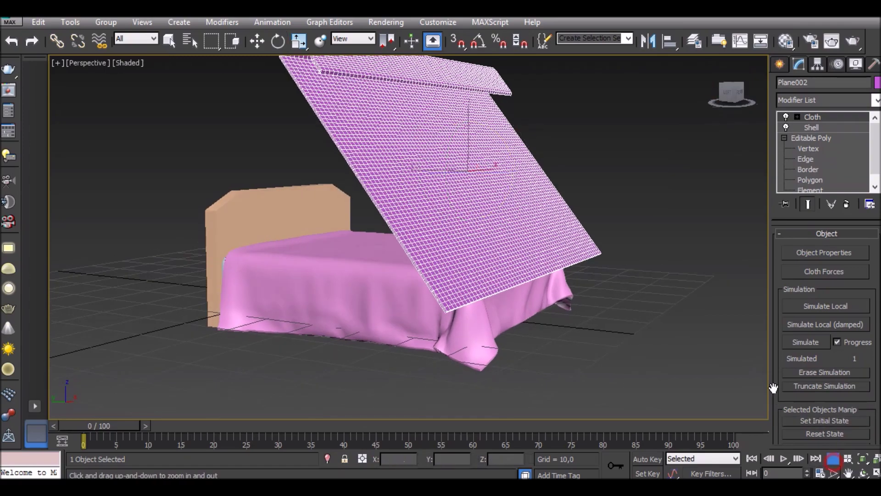
drag(444, 208, 452, 192)
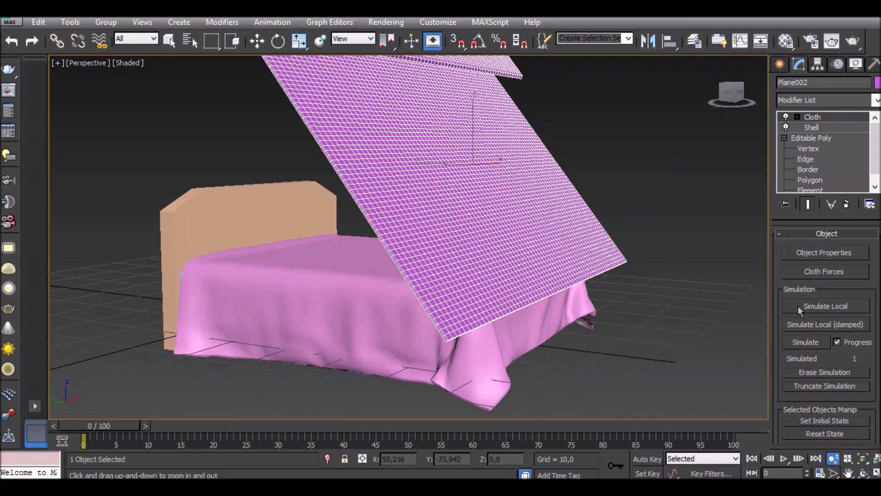
click(825, 305)
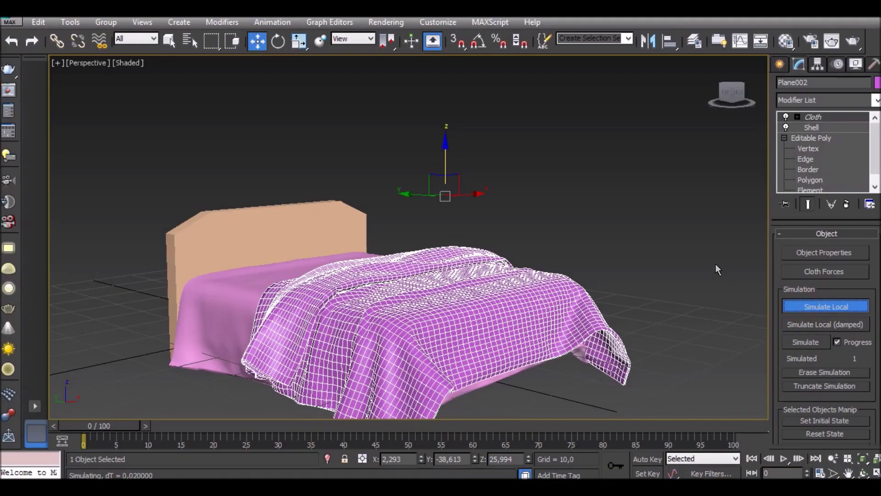
click(670, 172)
mouse_move(732, 92)
mouse_down()
mouse_move(697, 99)
mouse_move(733, 94)
mouse_up()
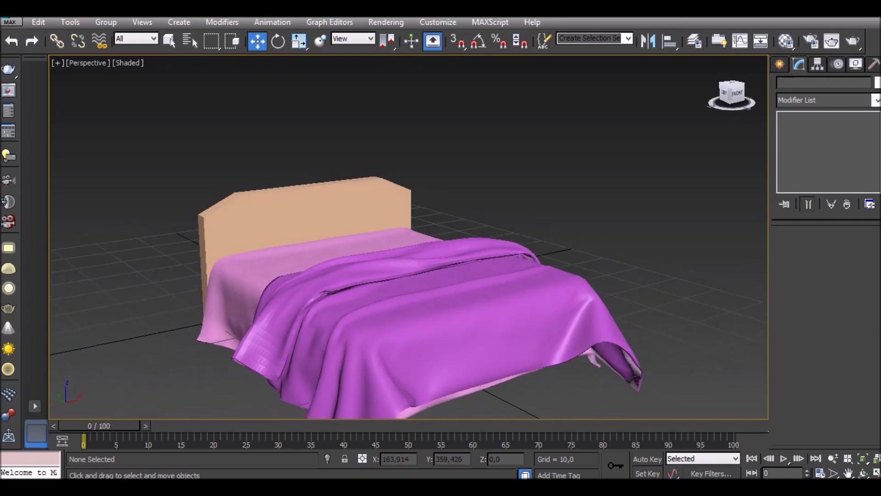
click(833, 458)
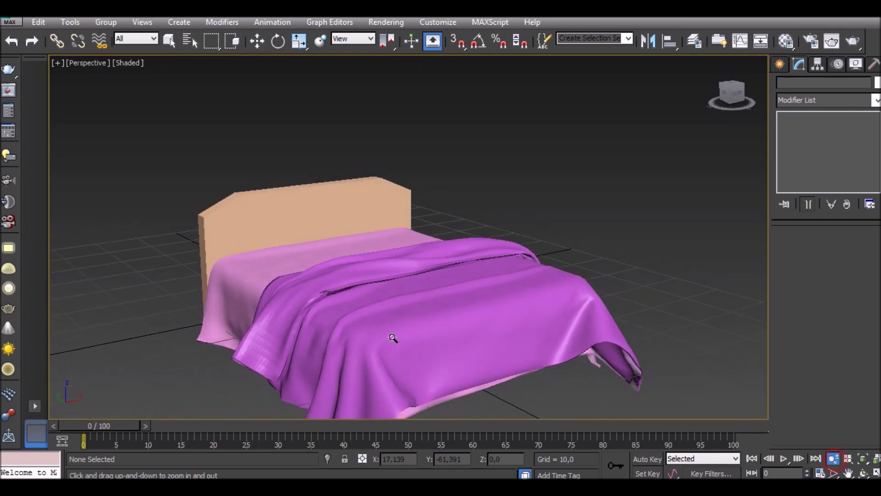
mouse_move(275, 322)
mouse_down()
mouse_move(289, 305)
mouse_move(619, 176)
mouse_up()
drag(729, 98, 732, 94)
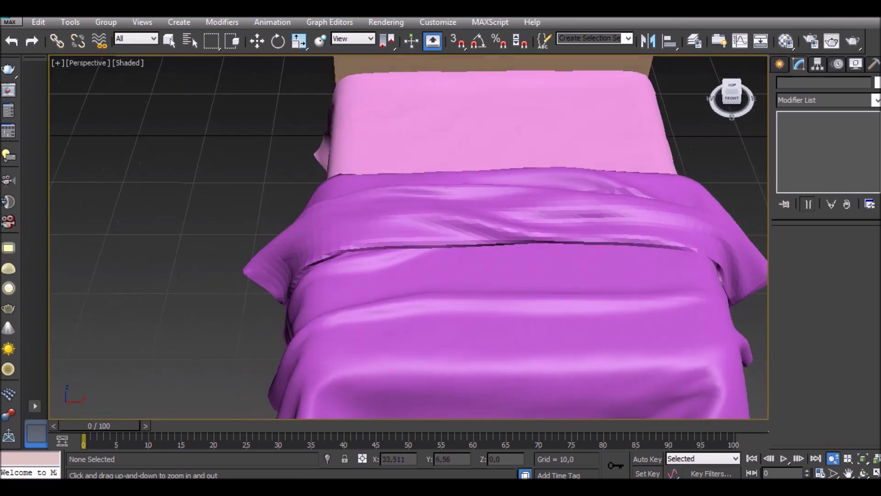
drag(732, 94, 733, 92)
drag(361, 181, 328, 216)
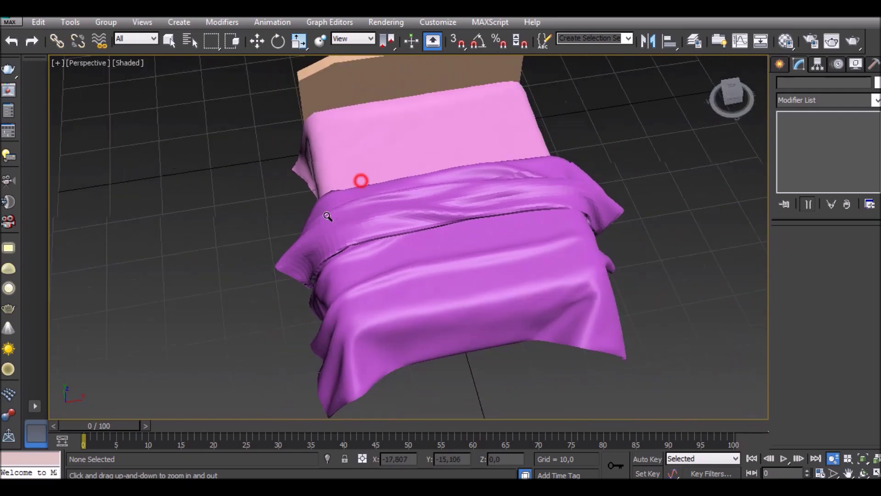
drag(605, 217, 636, 183)
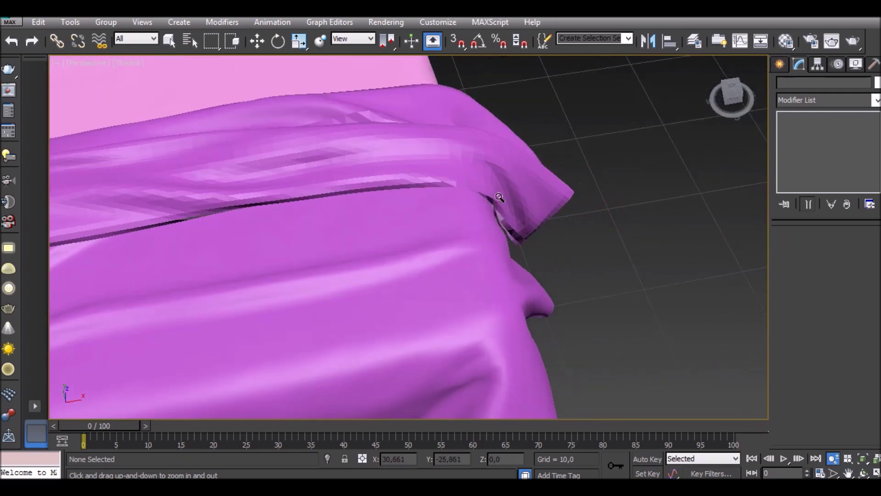
drag(647, 149, 586, 198)
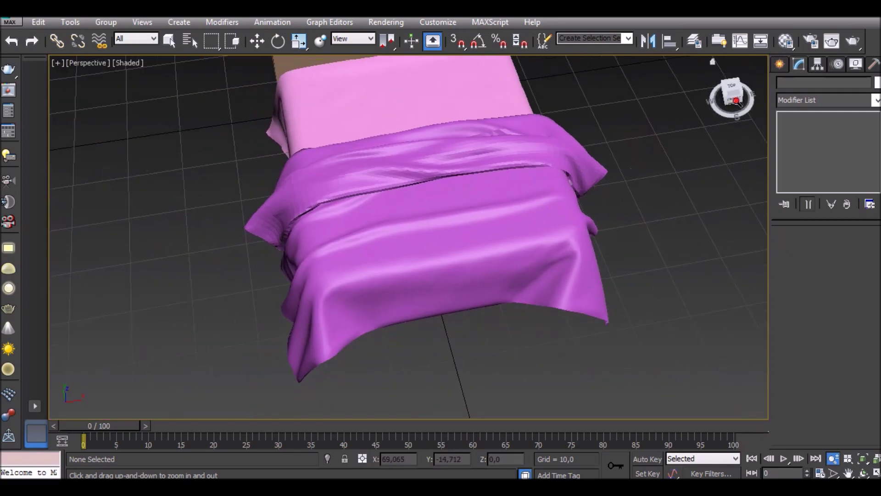
drag(732, 94, 740, 115)
alt+middle_drag(573, 332, 562, 353)
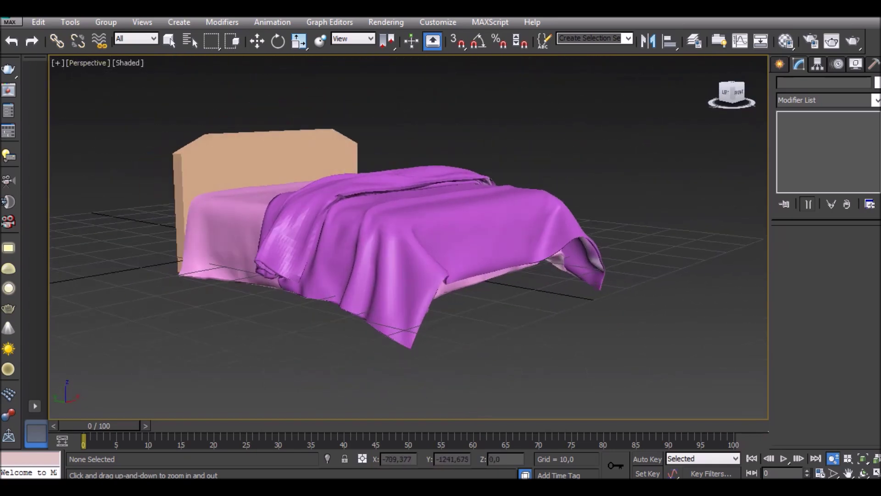
drag(448, 242, 468, 206)
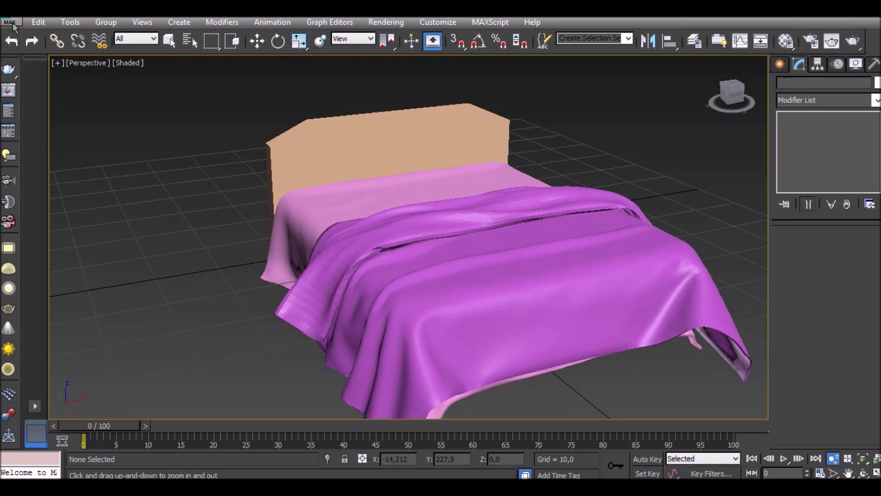
- Merge Box001 from scenes\pillow.max into the scene, auto-renaming it to Box002
click(10, 22)
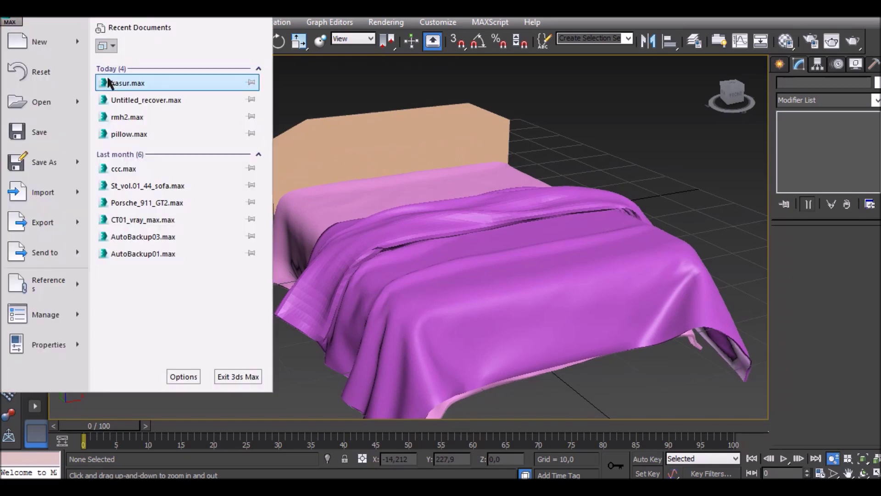
click(35, 193)
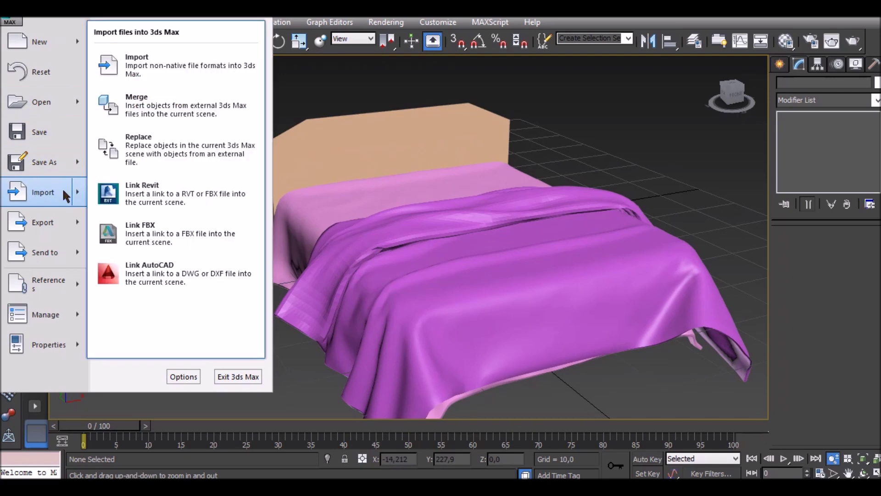
click(158, 111)
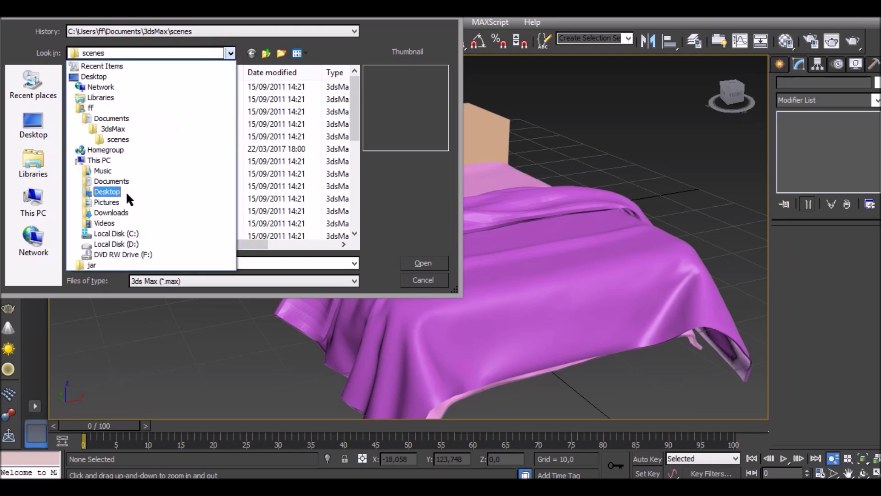
click(116, 130)
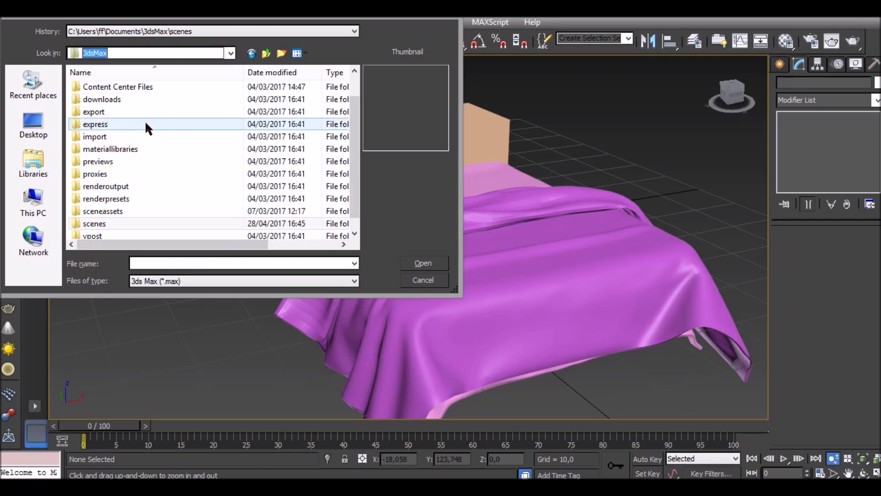
double_click(98, 224)
click(110, 162)
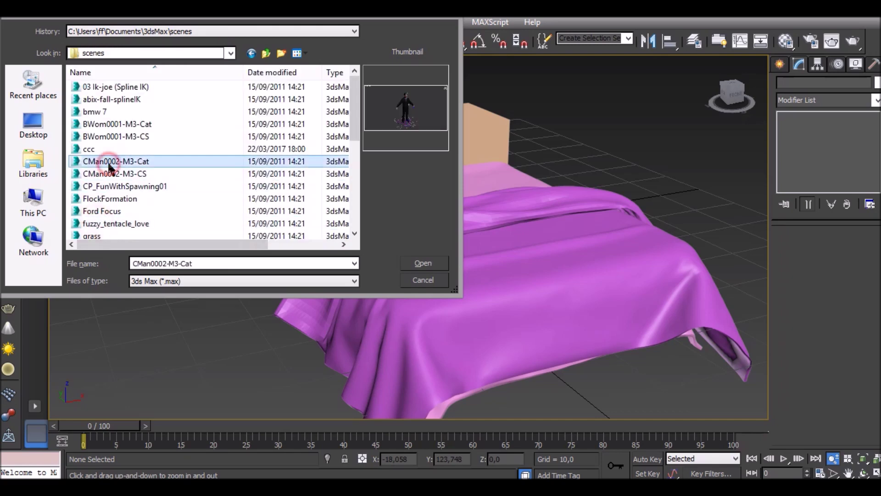
scroll(110, 167, down, 5)
click(116, 115)
double_click(117, 112)
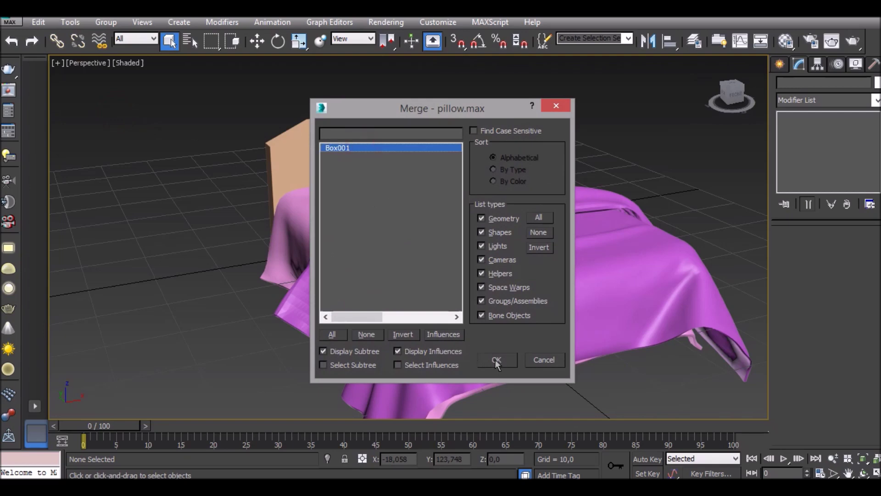
click(496, 360)
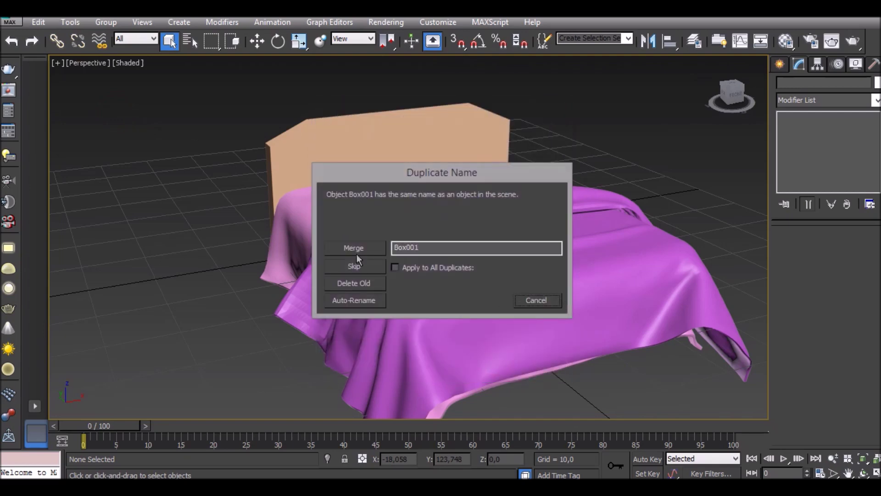
click(355, 301)
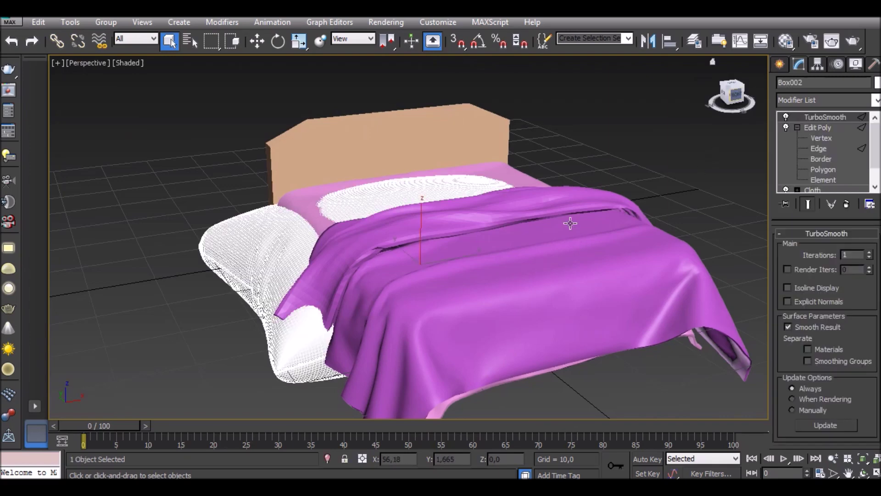
- Scale the pillow down and flatten it to fit the bed
key(r)
drag(415, 259, 397, 298)
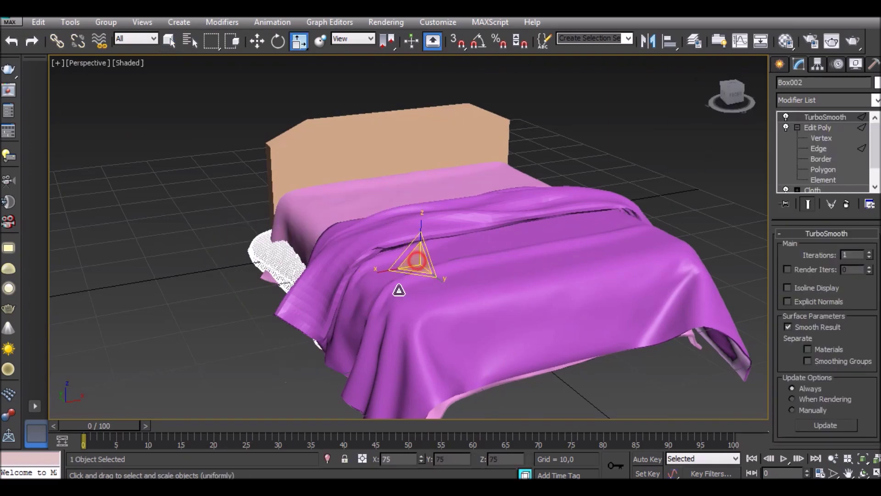
key(ctrl+z)
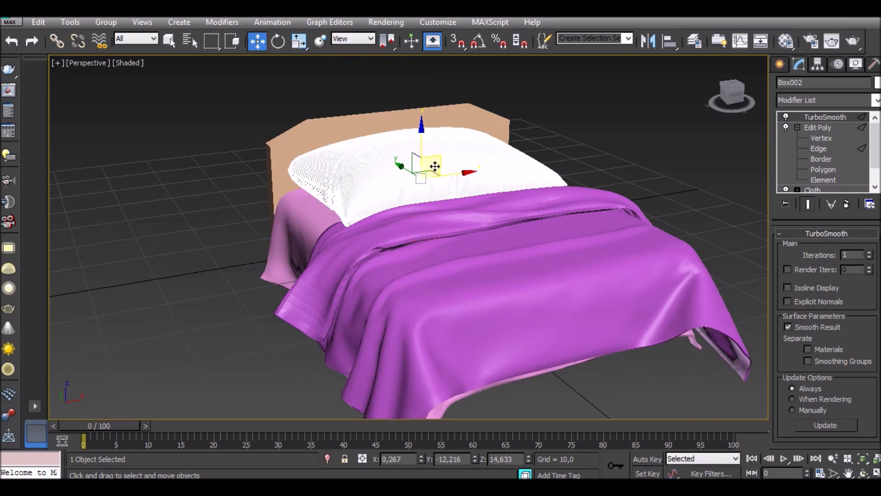
key(r)
drag(423, 170, 399, 220)
click(832, 458)
drag(373, 333, 362, 350)
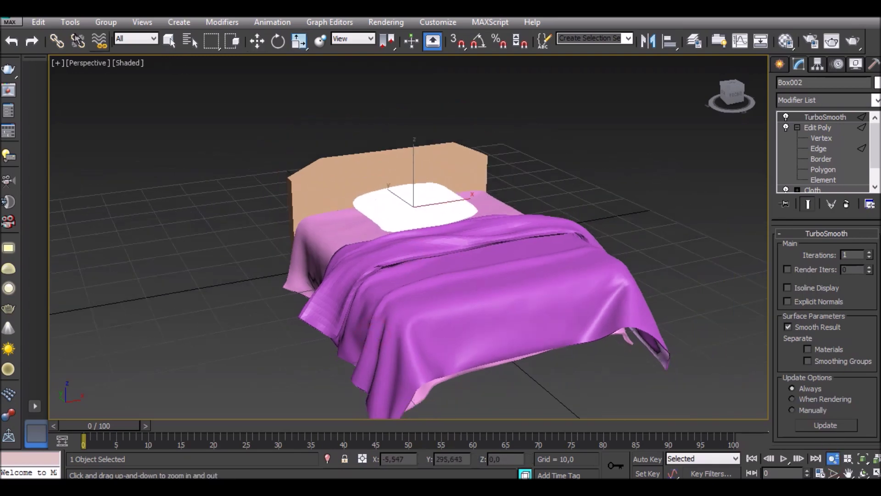
- Set the viewport shading to Clay with Edged Faces
click(127, 63)
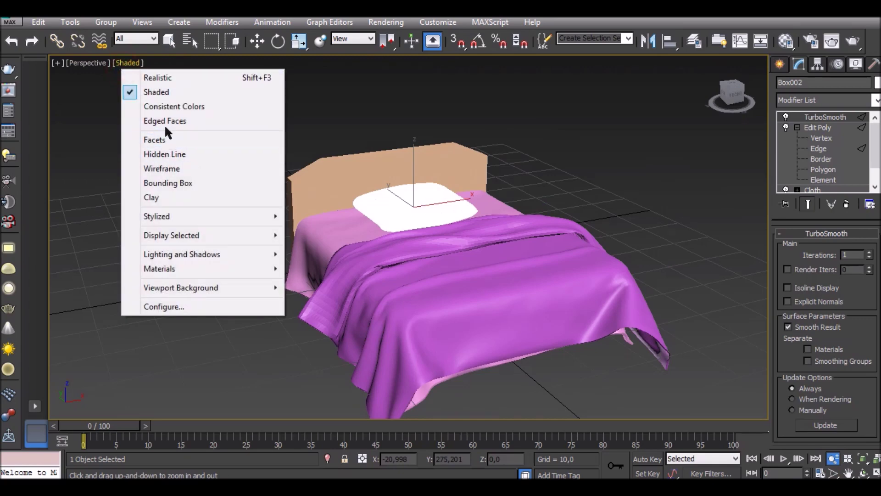
click(152, 197)
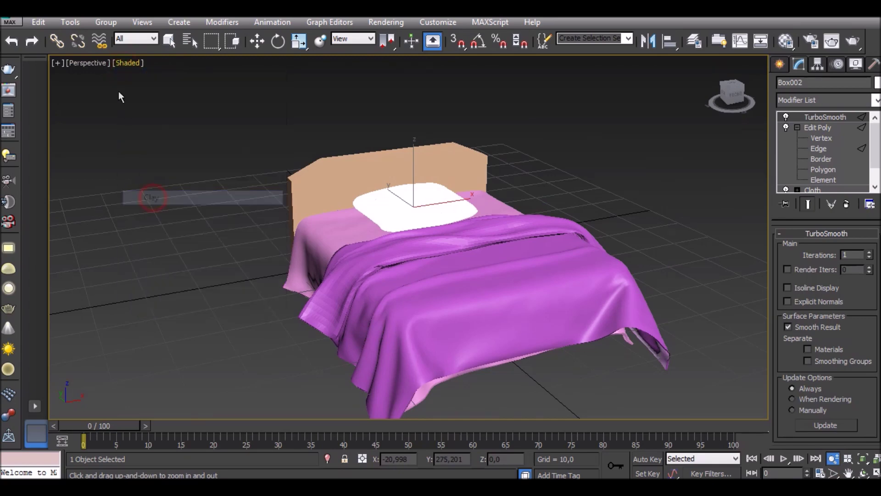
click(125, 62)
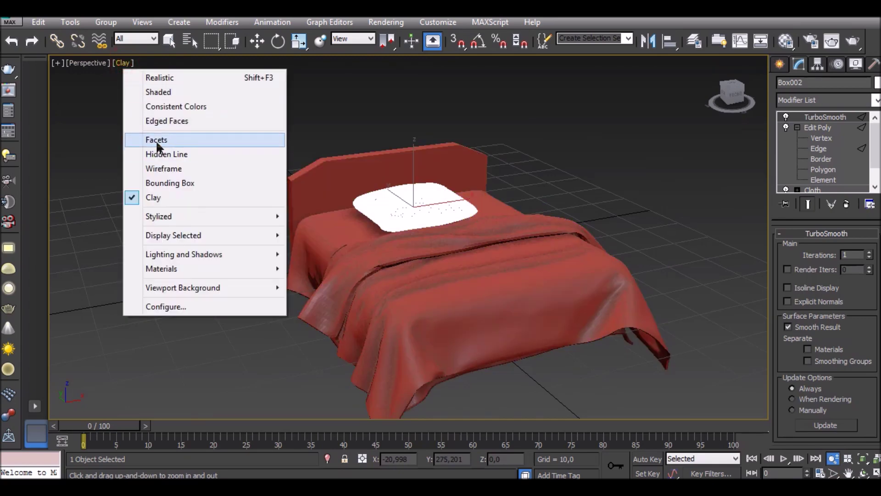
click(161, 124)
- Move the pillow to the headboard and clone it as instance Box003
scroll(456, 196, up, 2)
scroll(457, 167, up, 2)
drag(739, 99, 716, 89)
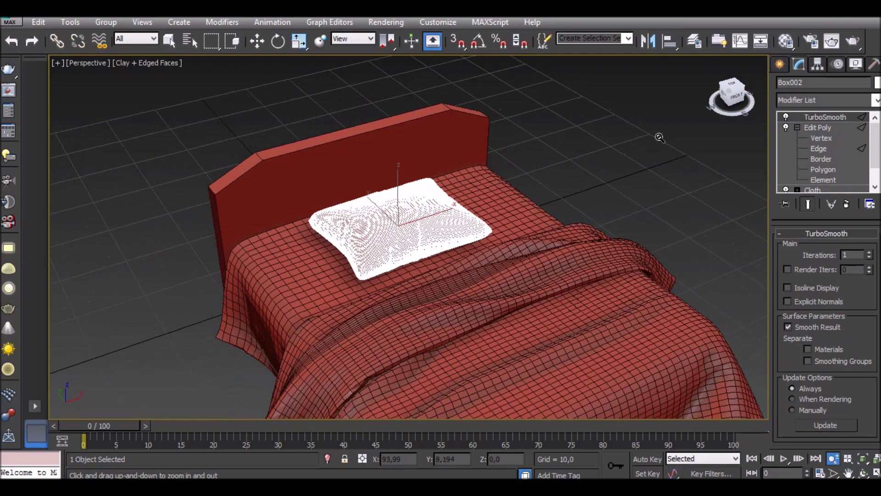
scroll(390, 225, up, 2)
key(w)
drag(429, 213, 353, 232)
drag(732, 91, 723, 105)
drag(308, 249, 302, 218)
key(ctrl+v)
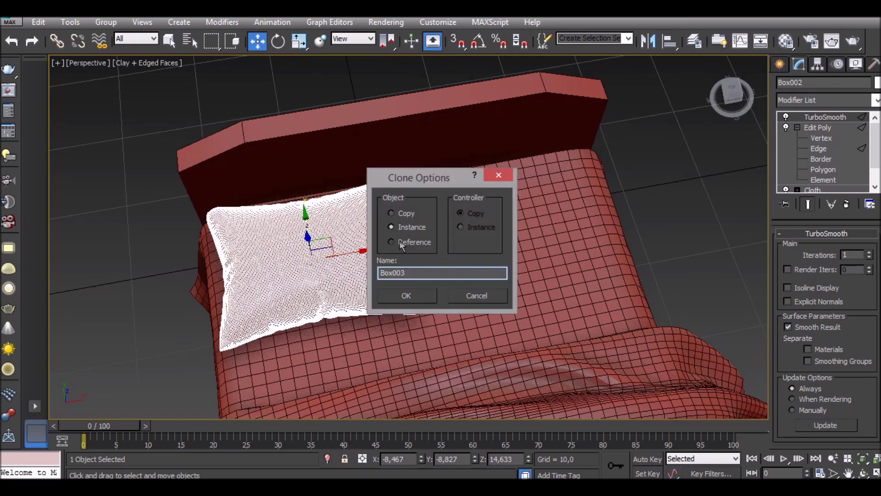
click(412, 304)
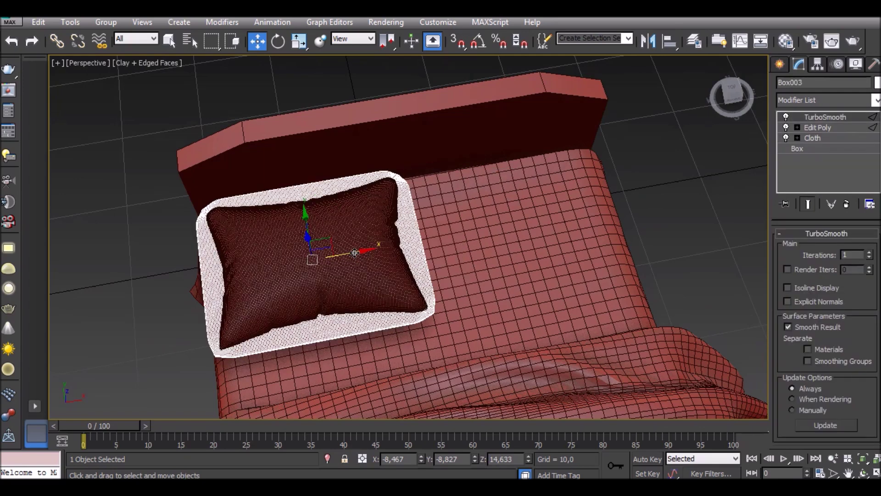
key(ctrl+d)
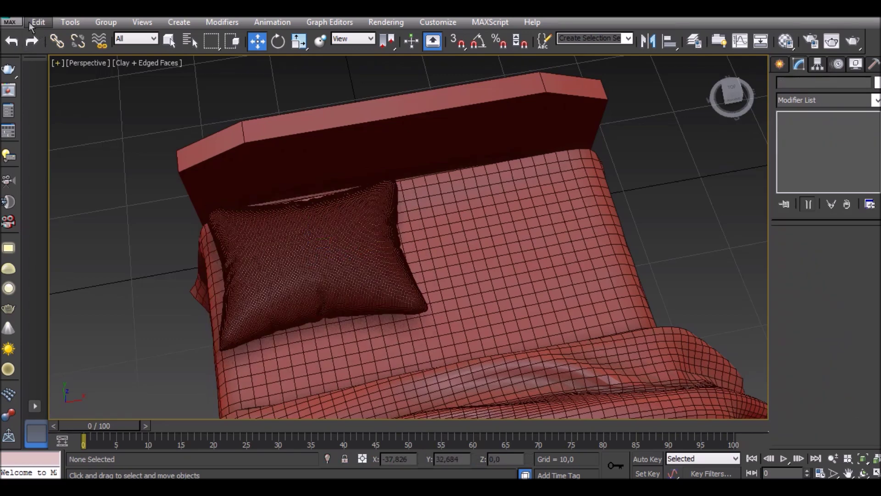
- Merge Box001 from pillow.max again with Auto-Rename, and select the new pillow
click(10, 21)
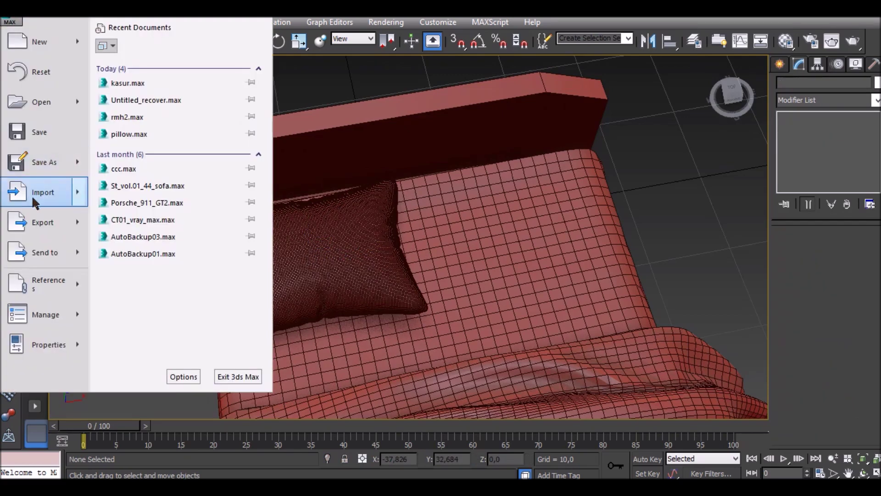
mouse_move(43, 192)
click(156, 103)
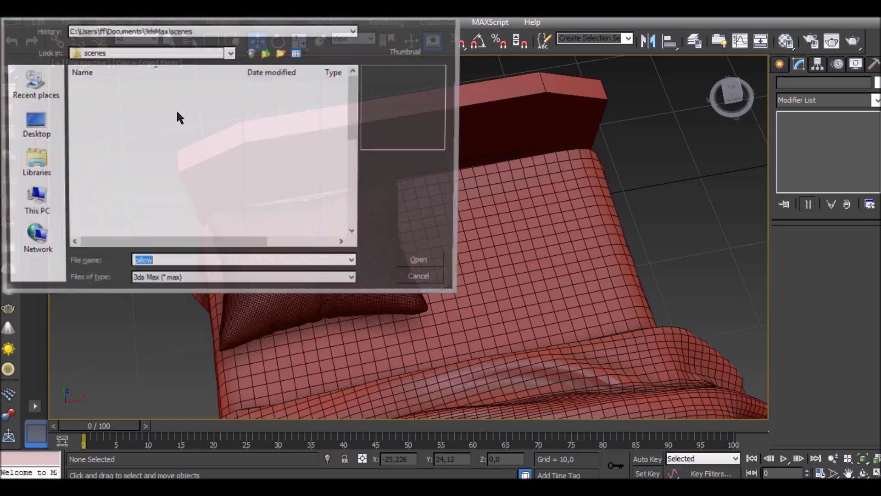
click(133, 158)
scroll(124, 137, down, 4)
click(123, 111)
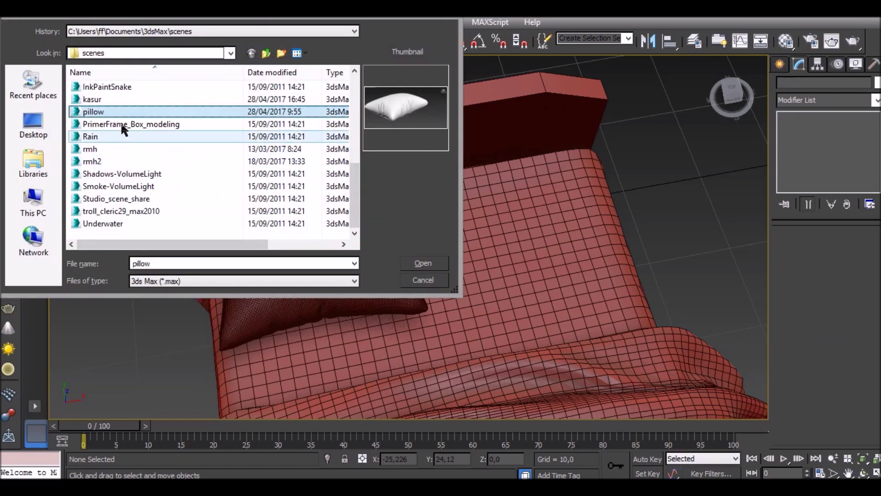
double_click(118, 112)
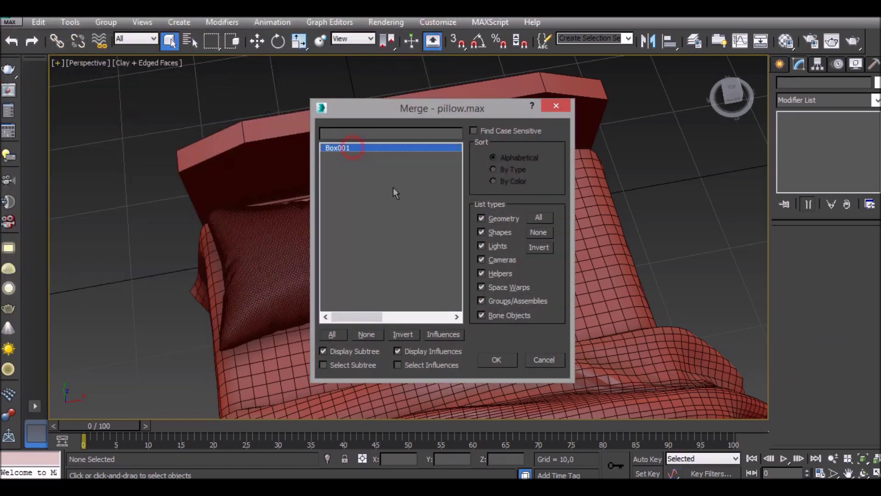
click(502, 357)
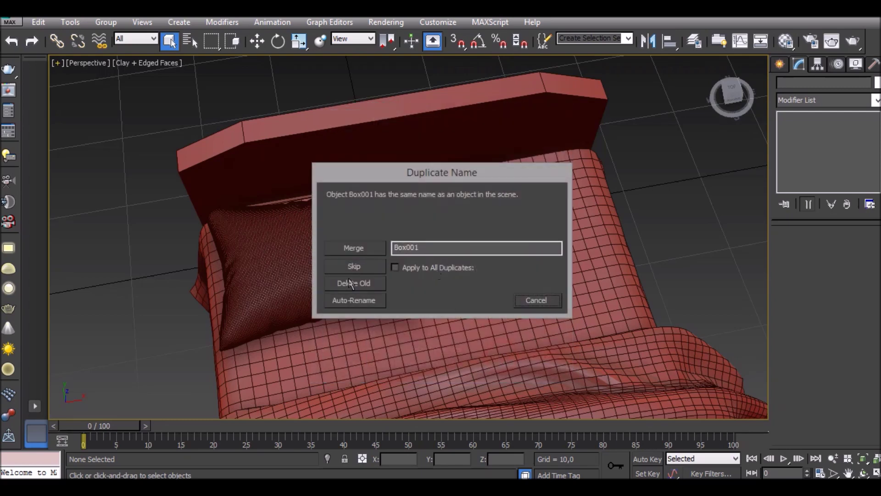
click(346, 300)
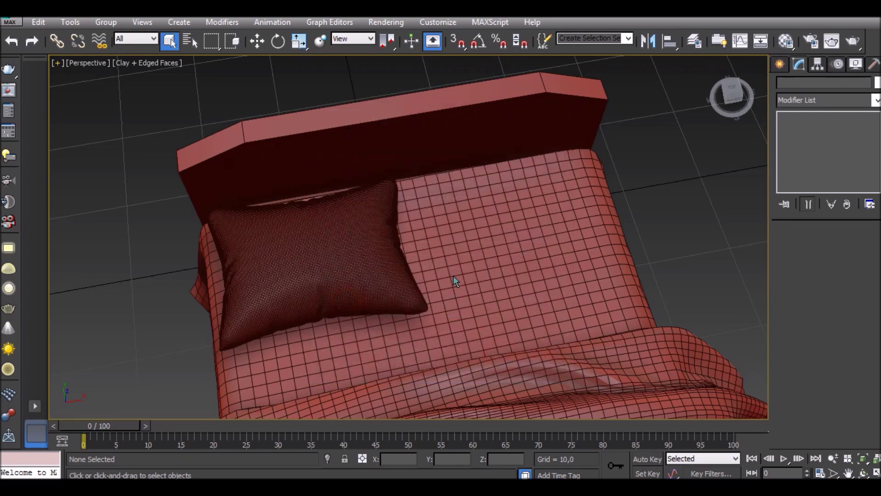
click(453, 276)
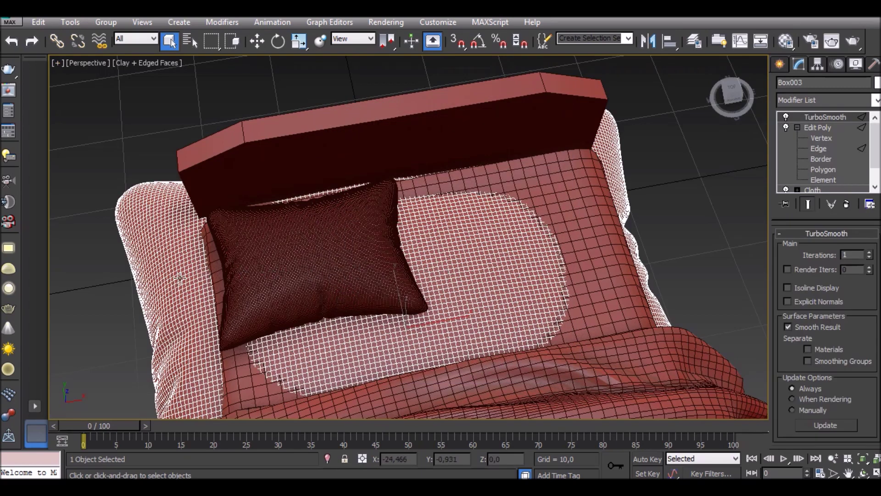
- Scale down the second pillow and move it over the bed beside the first
key(r)
drag(383, 345, 349, 377)
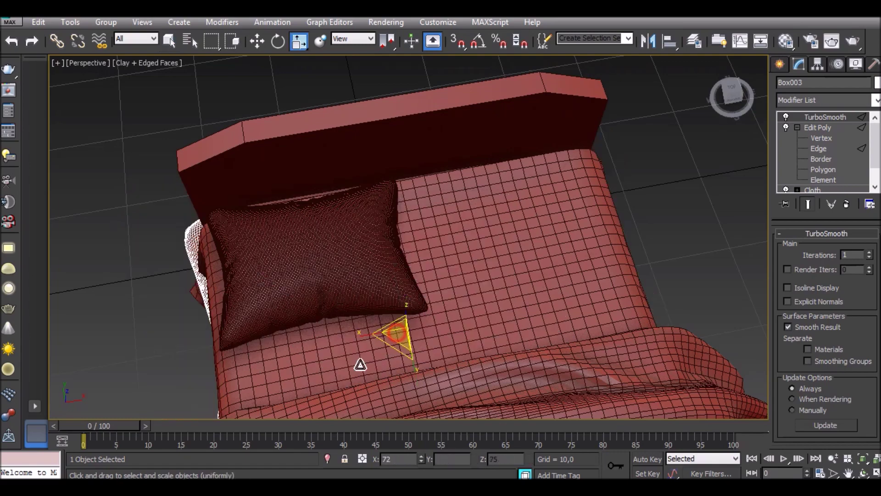
key(w)
mouse_move(413, 291)
mouse_down()
mouse_move(573, 277)
mouse_move(557, 256)
mouse_move(561, 197)
mouse_up()
key(r)
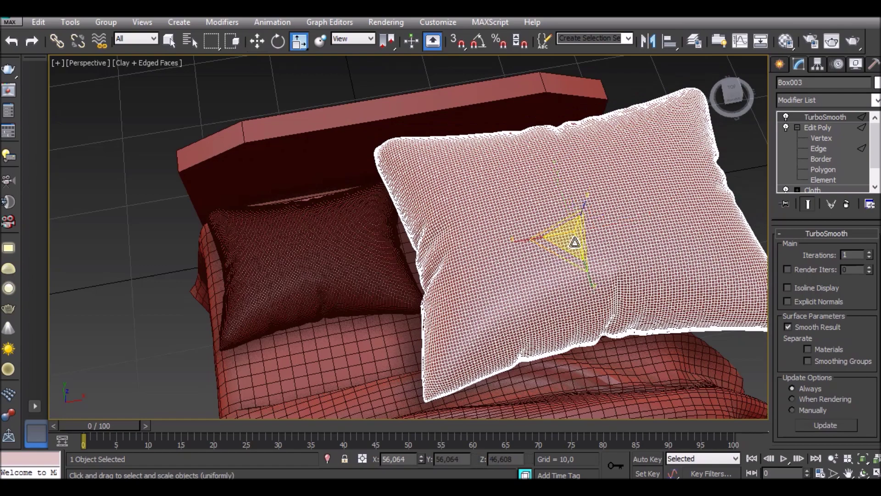
drag(563, 254, 552, 278)
key(w)
drag(579, 231, 519, 239)
mouse_move(729, 98)
mouse_down()
mouse_move(732, 106)
mouse_move(734, 91)
mouse_up()
key(r)
drag(513, 251, 508, 257)
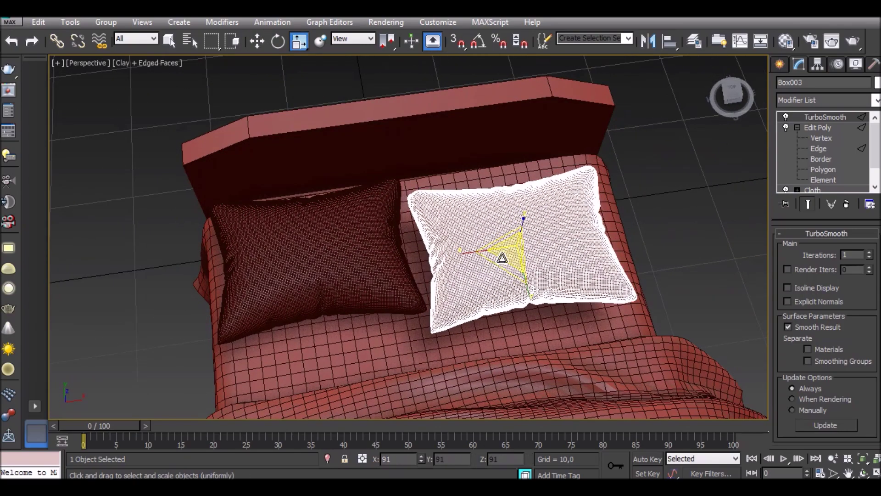
key(w)
drag(508, 216, 507, 198)
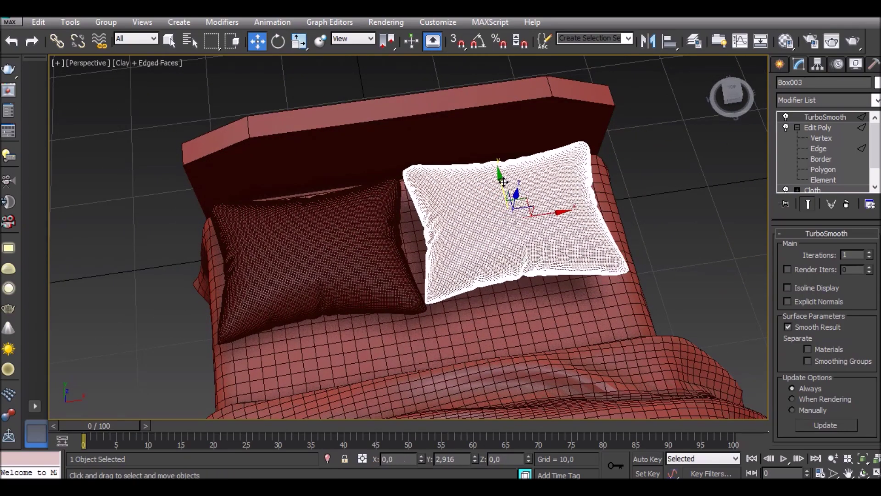
- Lower the second pillow onto the mattress and tilt it against the headboard
mouse_move(731, 92)
mouse_down()
mouse_move(753, 115)
mouse_move(681, 118)
mouse_up()
drag(492, 169, 492, 210)
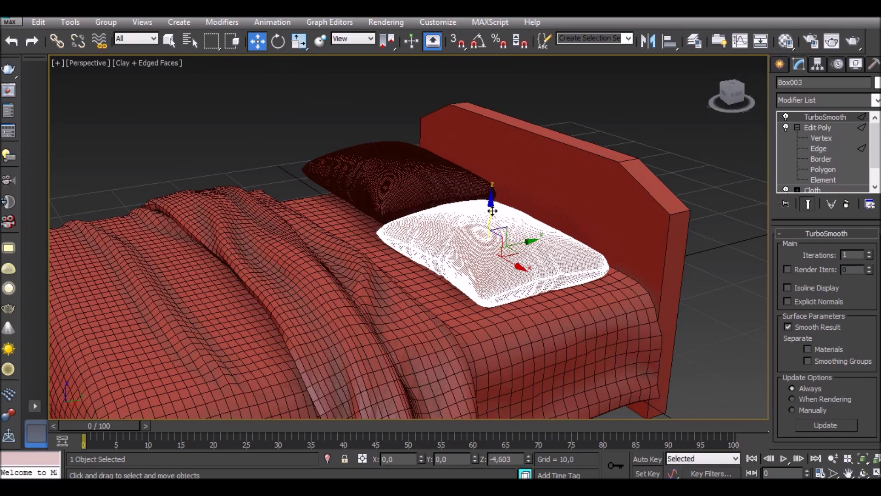
drag(732, 90, 748, 104)
mouse_move(440, 185)
mouse_down()
mouse_move(438, 167)
mouse_move(452, 182)
mouse_move(441, 159)
mouse_up()
key(r)
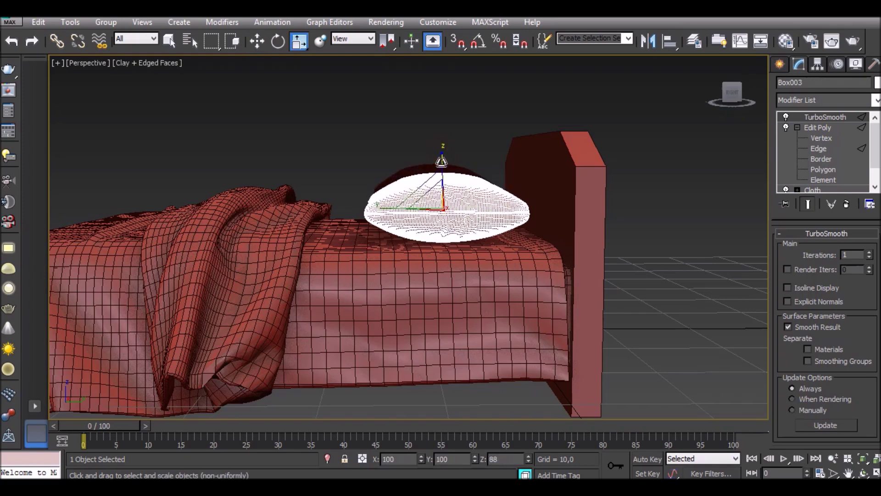
key(w)
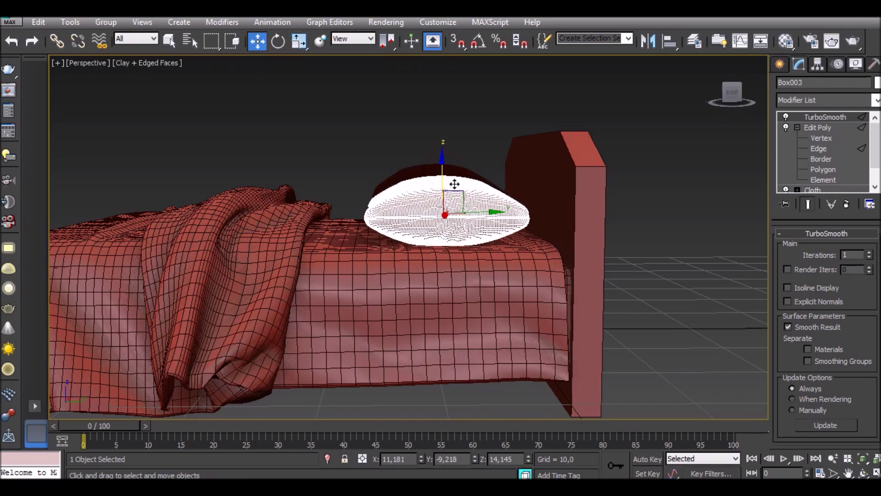
key(e)
drag(475, 178, 516, 210)
key(w)
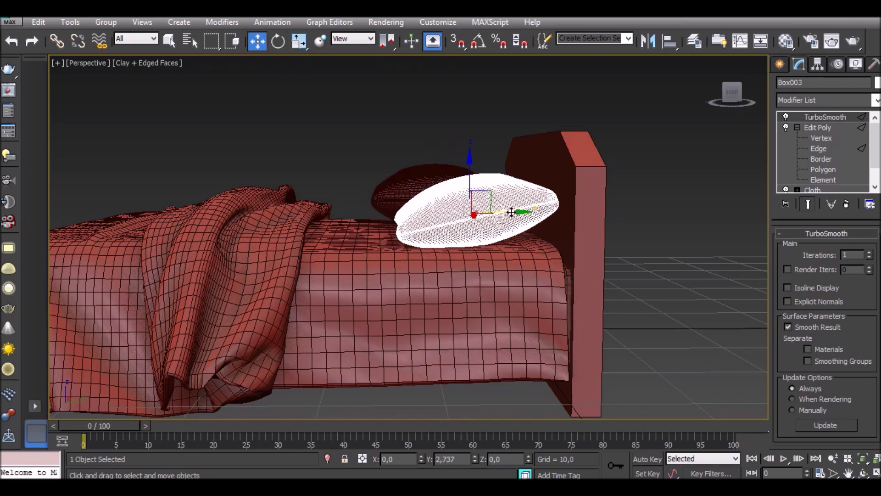
drag(516, 210, 519, 211)
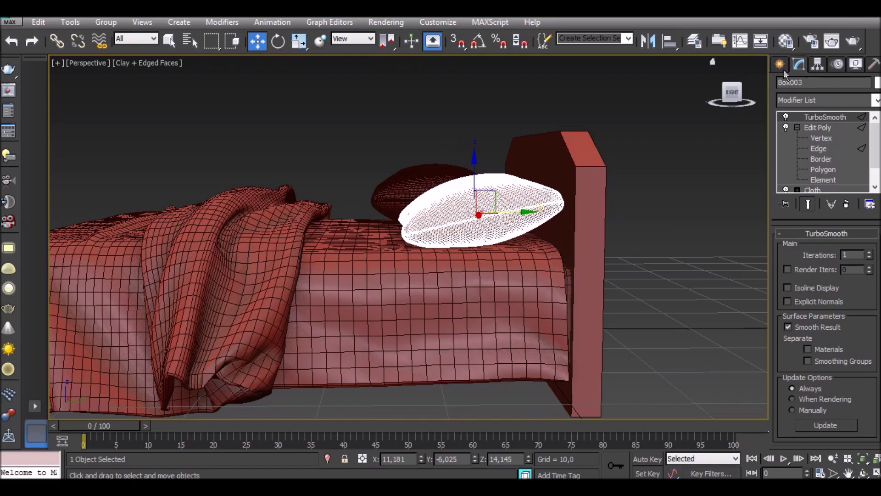
mouse_move(744, 89)
mouse_down()
mouse_move(725, 115)
mouse_move(734, 96)
mouse_up()
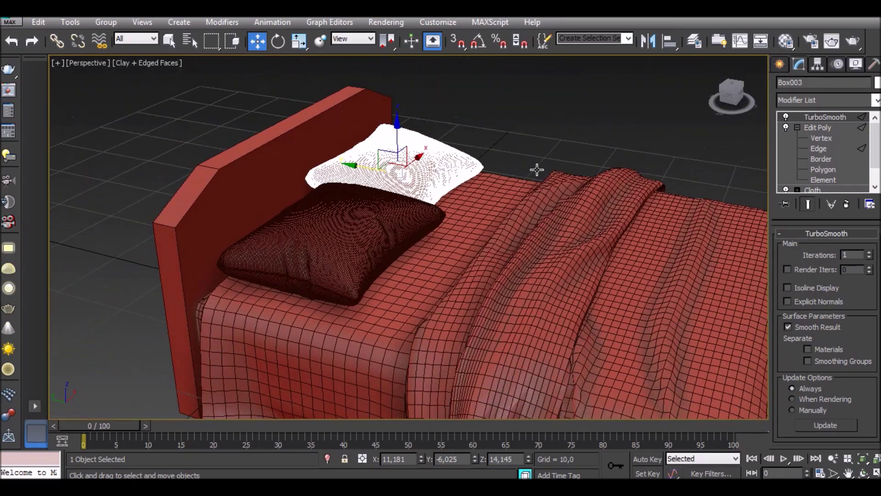
click(734, 95)
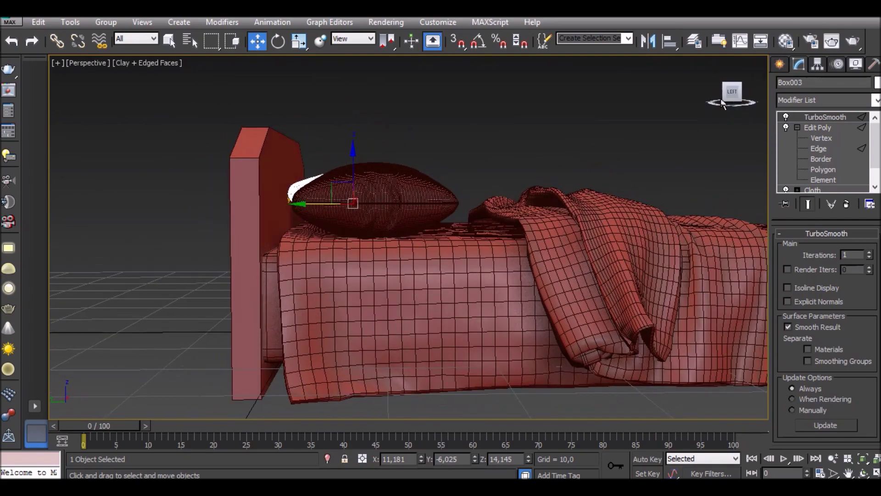
- Shift the first pillow toward the headboard and tilt it to lean likewise
click(419, 189)
drag(331, 200, 317, 201)
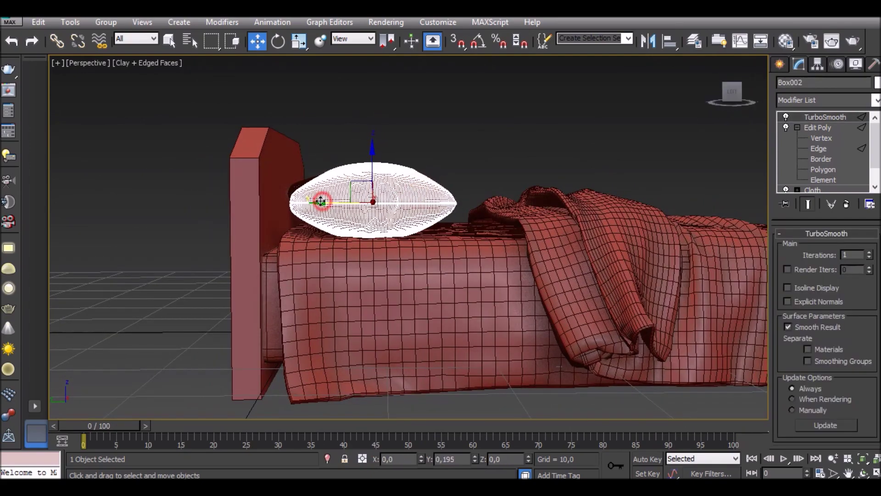
key(e)
drag(408, 177, 406, 192)
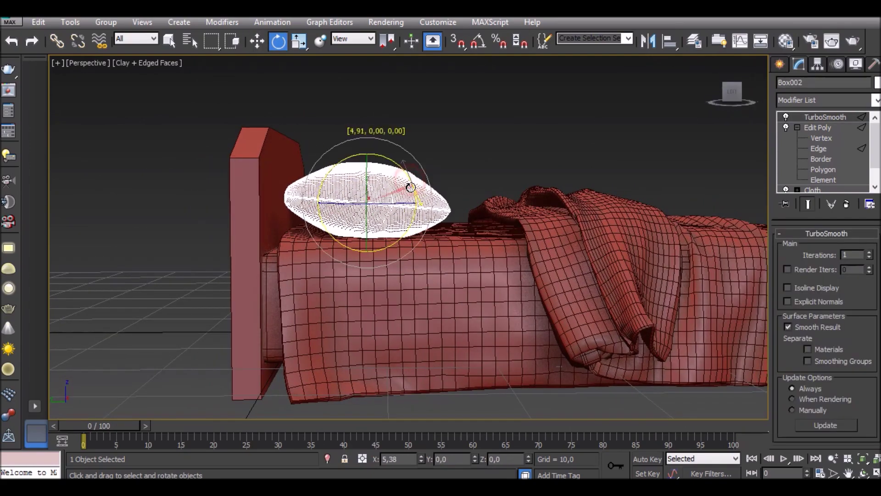
click(552, 137)
- Scale the headboard up along Z to make it taller
drag(731, 94, 709, 115)
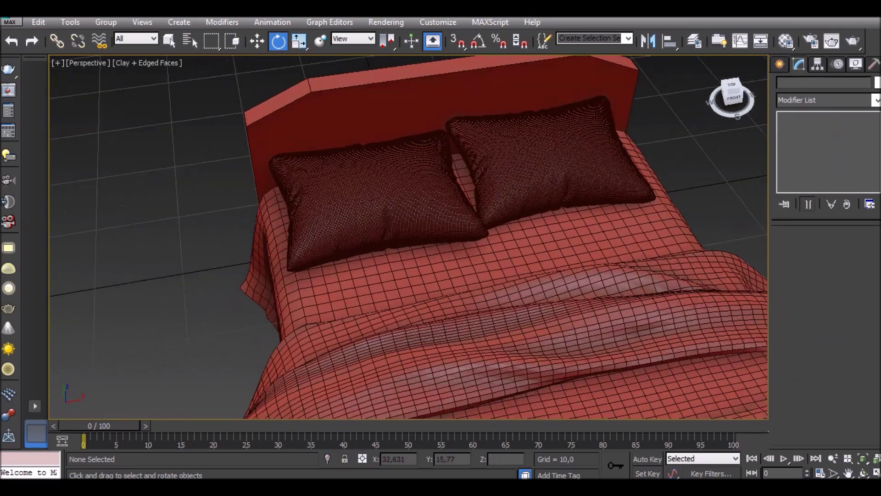
click(452, 112)
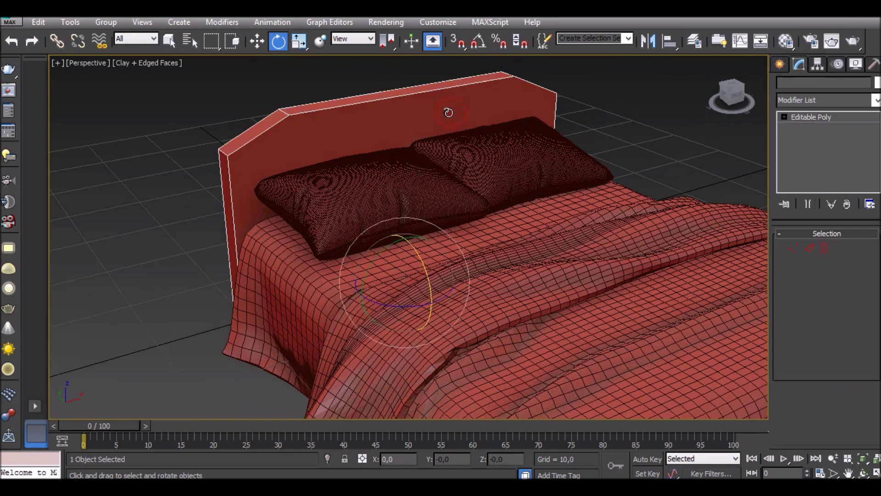
key(r)
drag(407, 231, 405, 218)
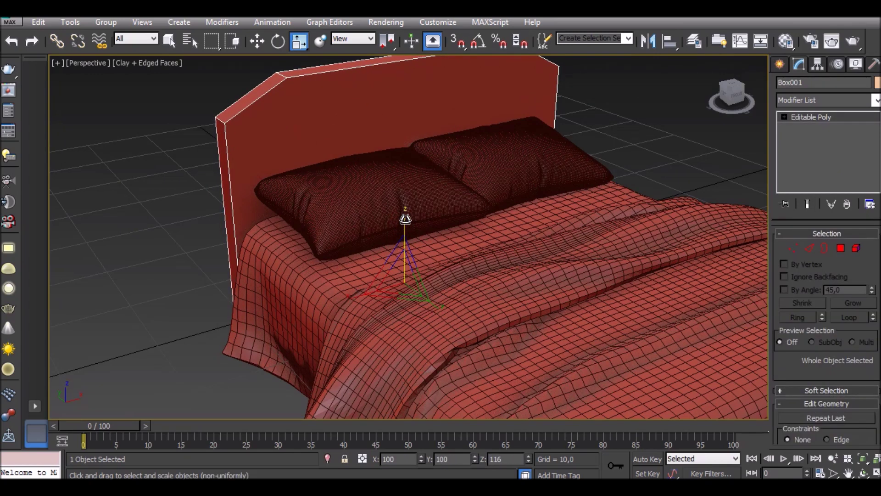
- Reframe to a top-down view of the bed and show the Standard Primitives
click(833, 459)
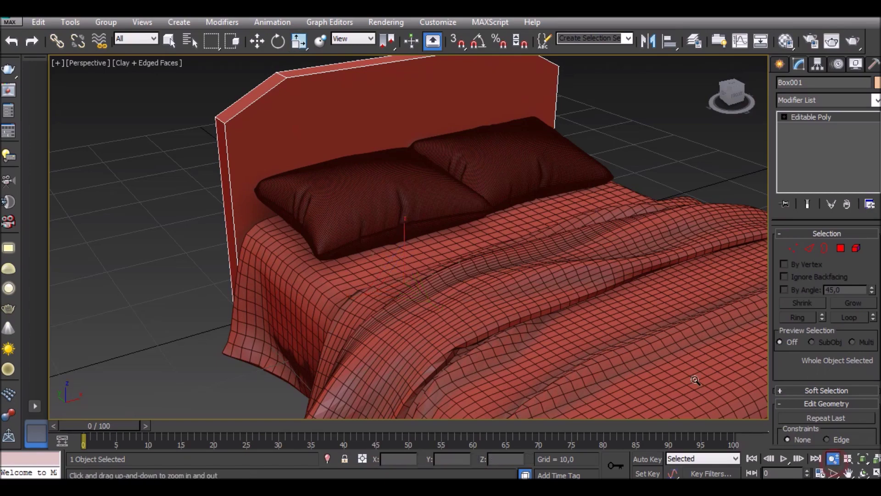
drag(197, 201, 210, 209)
drag(732, 94, 741, 97)
scroll(621, 317, down, 3)
mouse_move(452, 210)
mouse_down()
mouse_move(431, 168)
mouse_move(493, 162)
mouse_up()
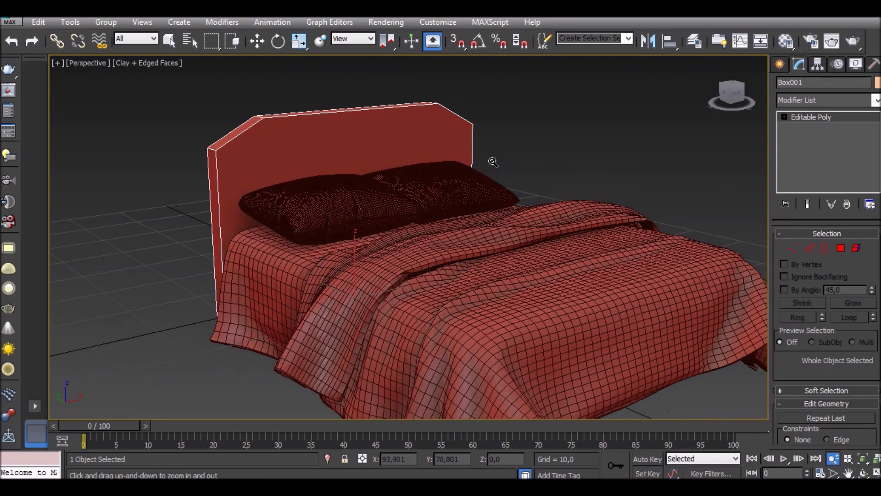
drag(732, 92, 734, 106)
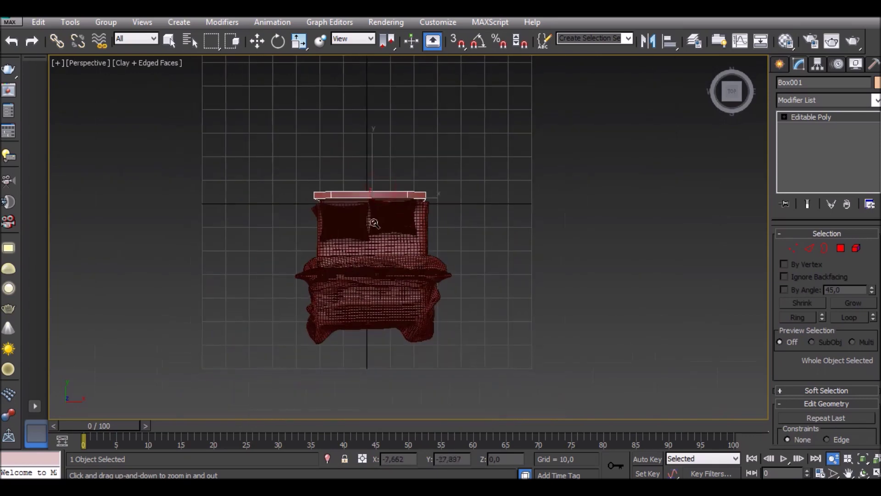
click(779, 64)
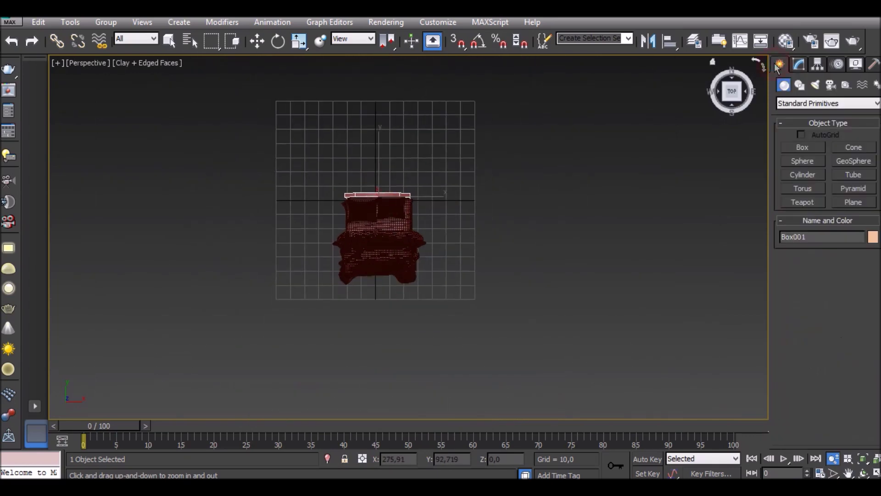
- Draw a room box around the bed and convert it to Editable Poly
click(802, 147)
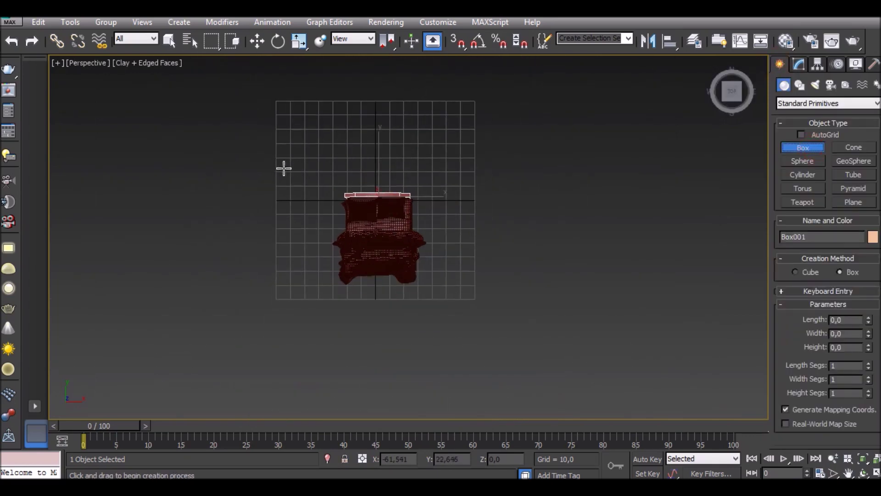
drag(241, 166, 585, 396)
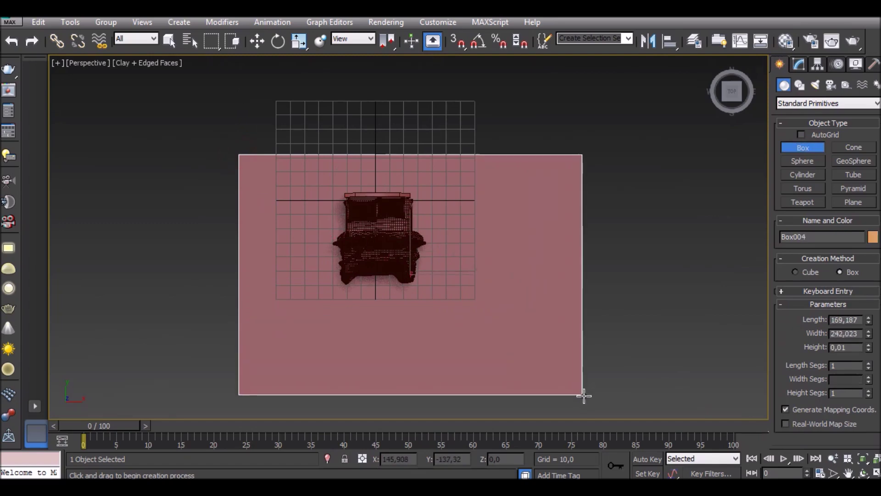
click(593, 259)
right_click(589, 202)
right_click(542, 168)
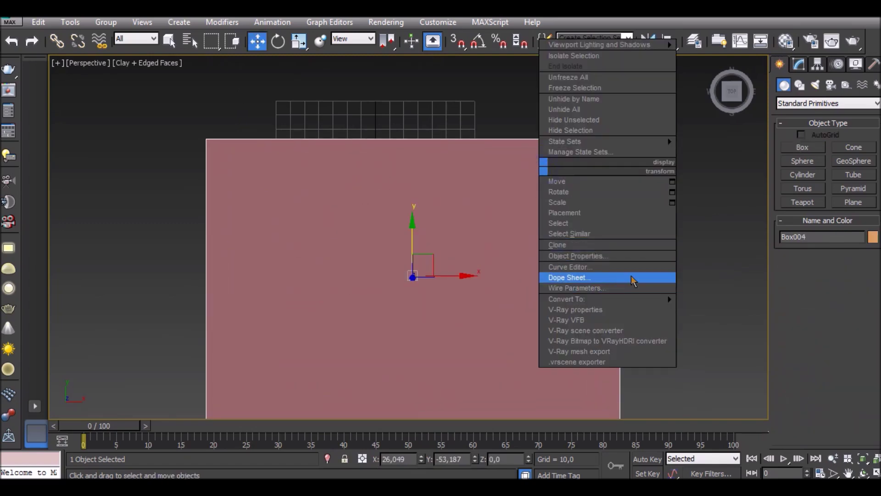
mouse_move(606, 299)
click(698, 307)
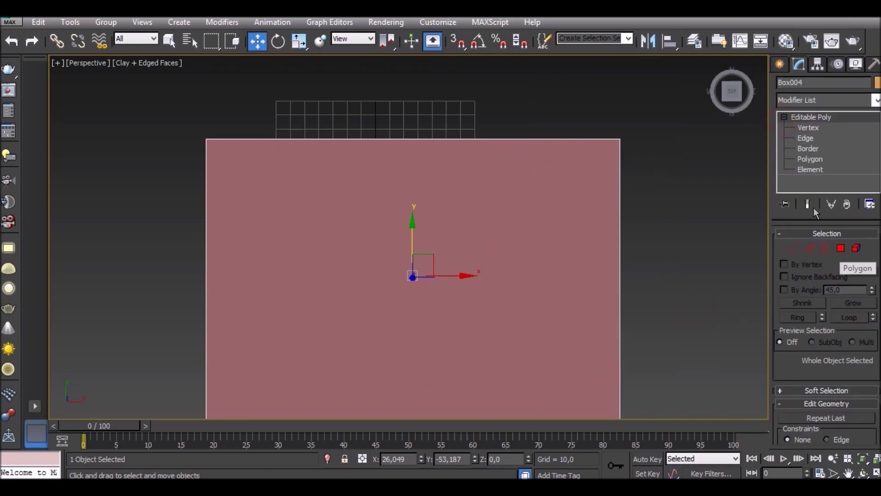
- In Polygon mode, delete the front wall face to open the room
click(809, 159)
click(535, 252)
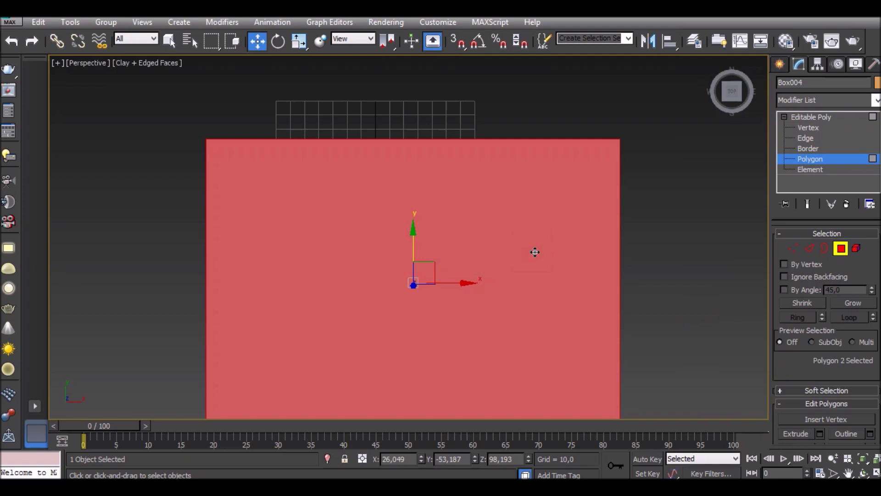
key(Delete)
click(594, 262)
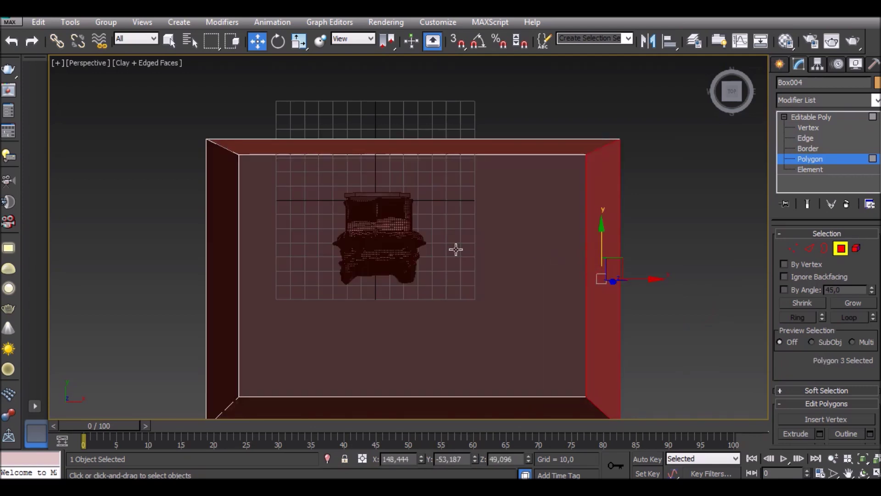
click(216, 254)
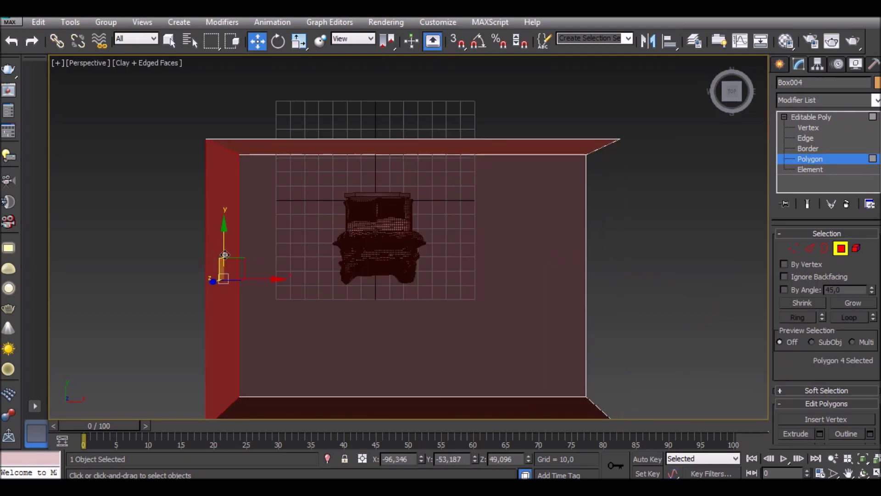
click(265, 256)
key(ctrl+z)
key(ctrl+z)
key(ctrl+y)
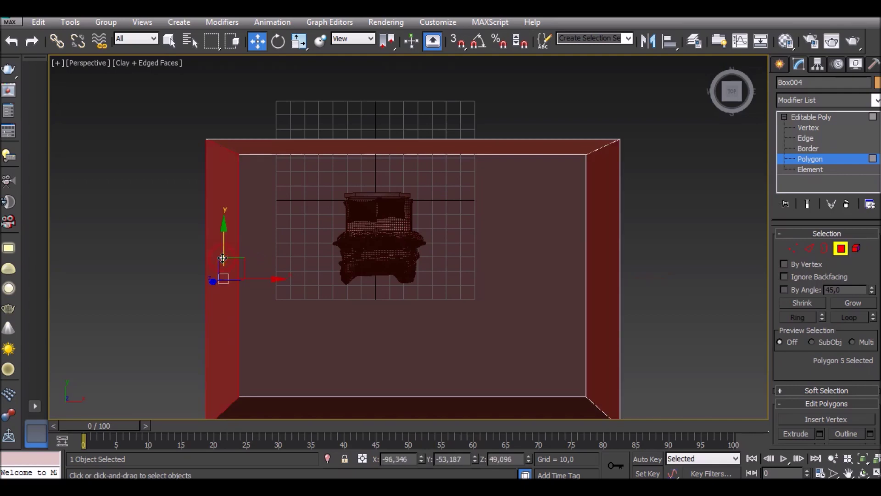
key(ctrl+y)
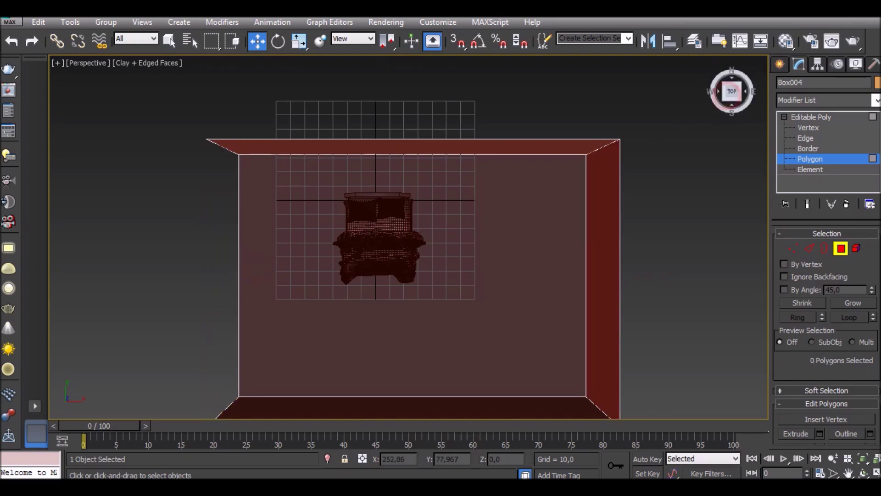
- From a frontal view, push the right and left wall polygons outward
click(724, 106)
drag(731, 95, 707, 99)
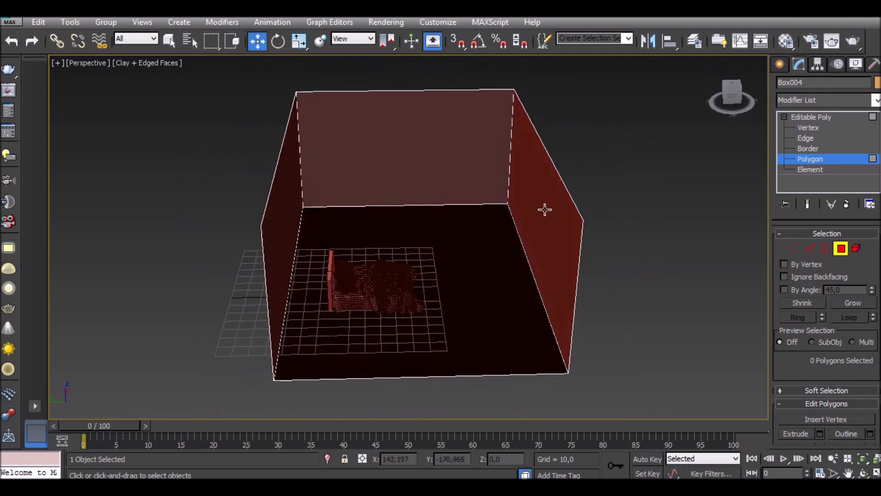
click(544, 207)
drag(557, 204, 634, 204)
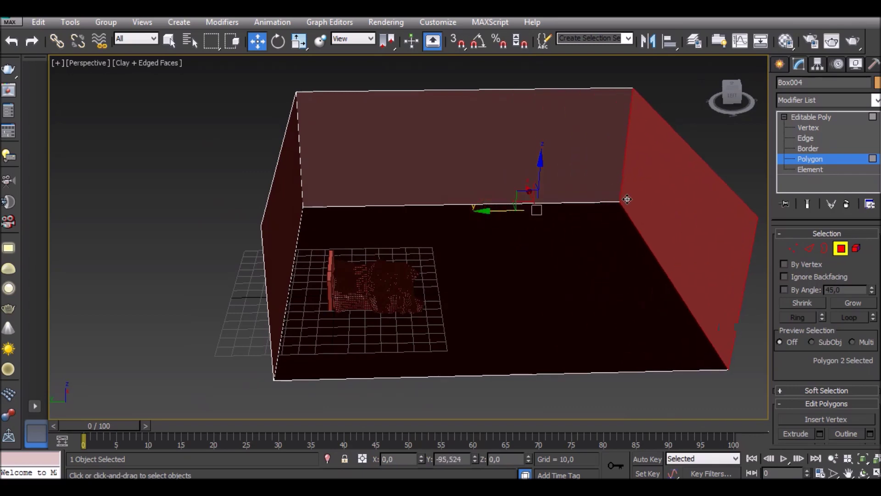
click(295, 222)
drag(244, 215, 195, 216)
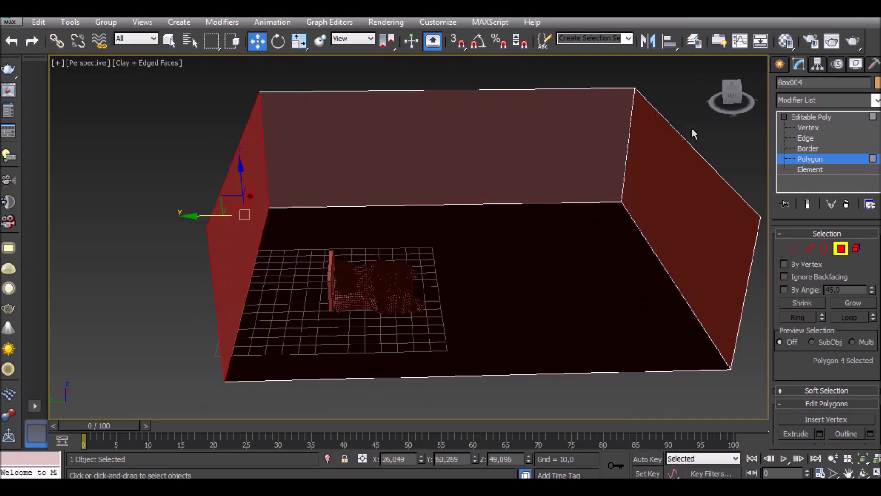
drag(728, 94, 746, 95)
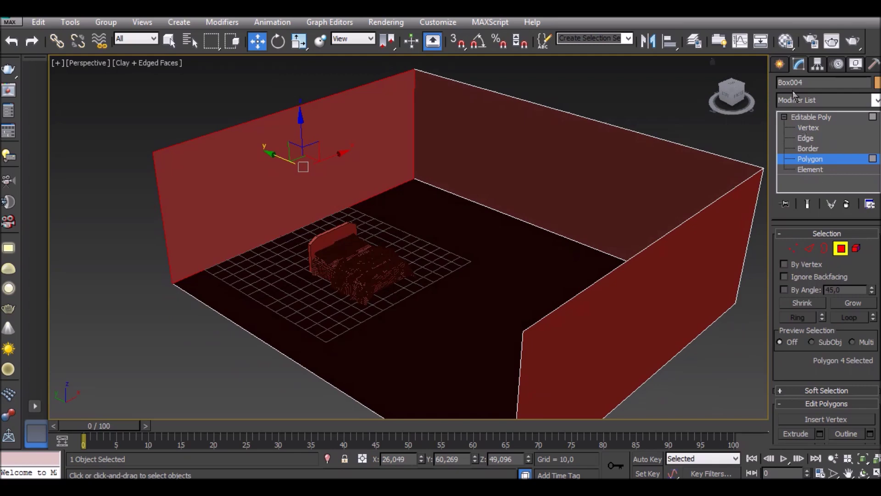
click(786, 69)
- Create a VRayLight plane drawn over the room floor
click(807, 111)
click(814, 86)
click(832, 104)
click(851, 132)
click(813, 148)
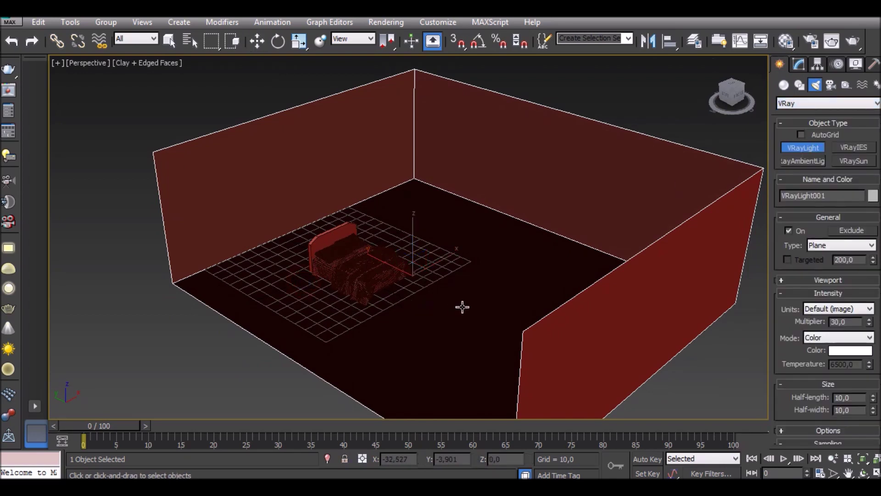
drag(420, 287, 538, 292)
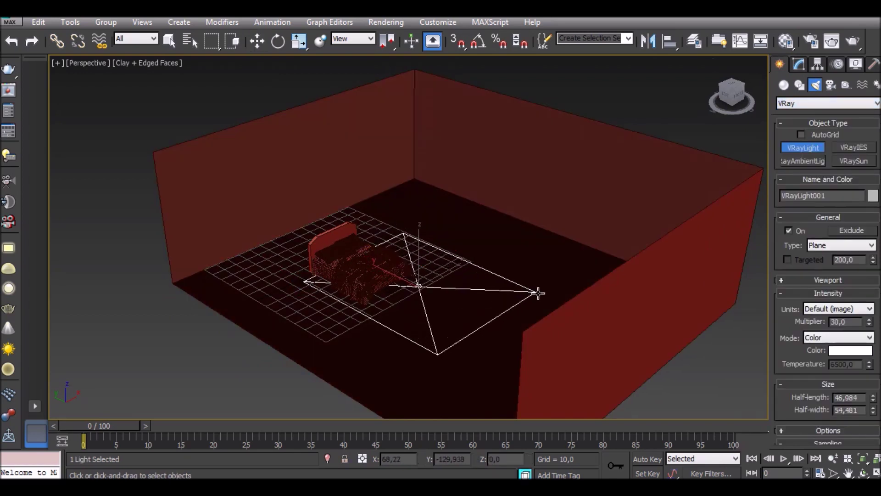
right_click(463, 279)
- Raise the light toward the ceiling near the left wall and tilt it toward the bed
key(w)
drag(418, 248, 411, 111)
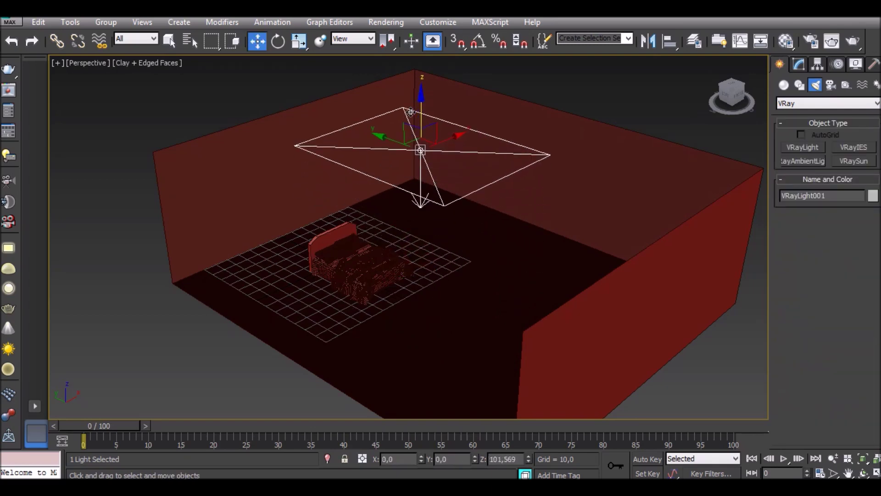
mouse_move(453, 137)
mouse_down()
mouse_move(333, 187)
mouse_move(256, 143)
mouse_up()
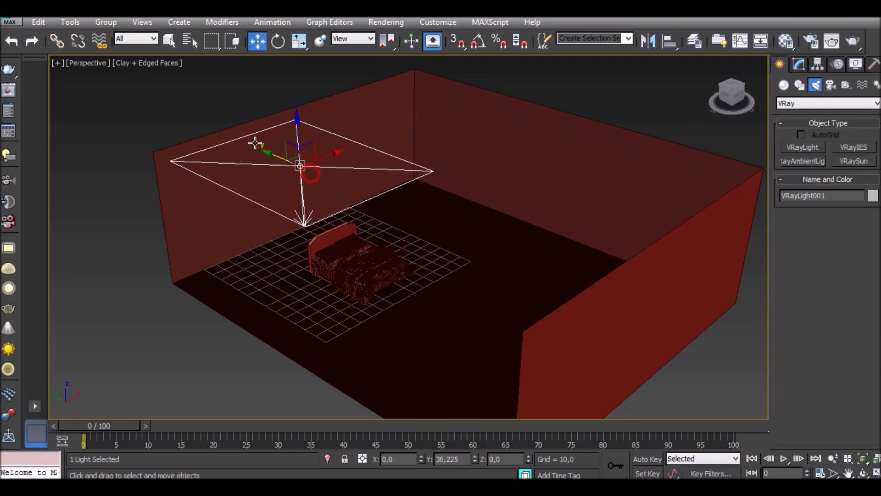
click(140, 67)
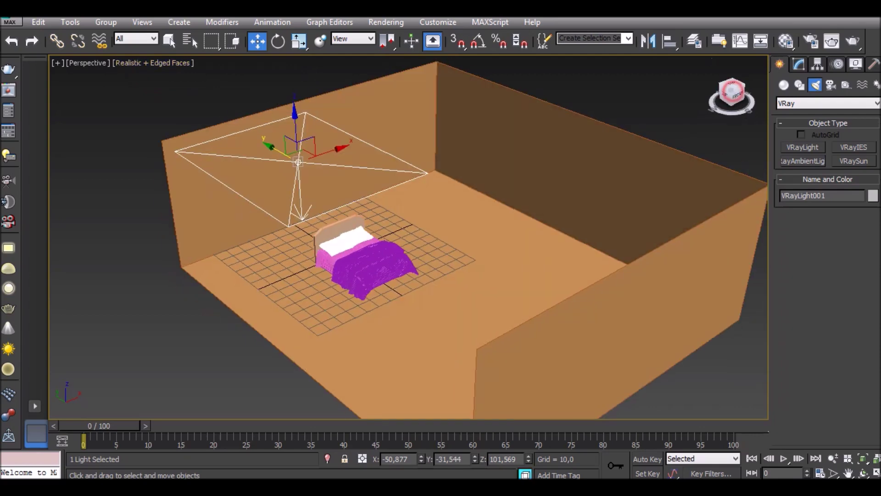
alt+middle_drag(523, 175, 330, 117)
key(e)
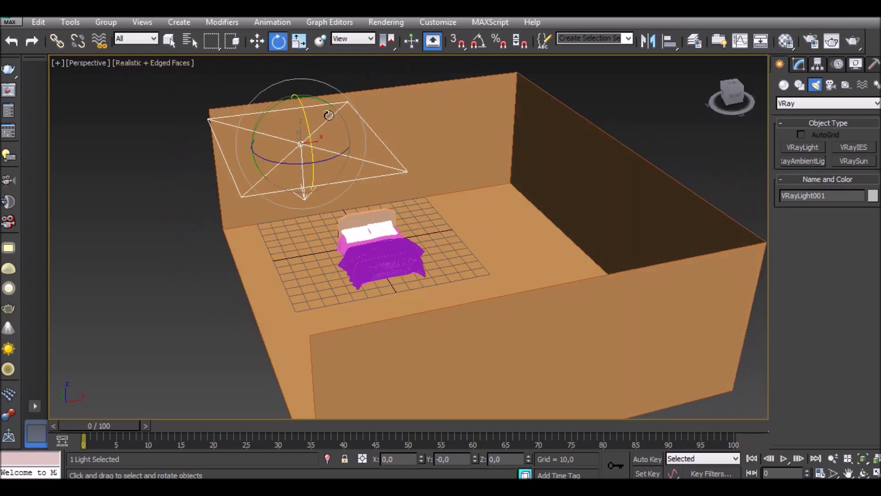
drag(311, 100, 288, 100)
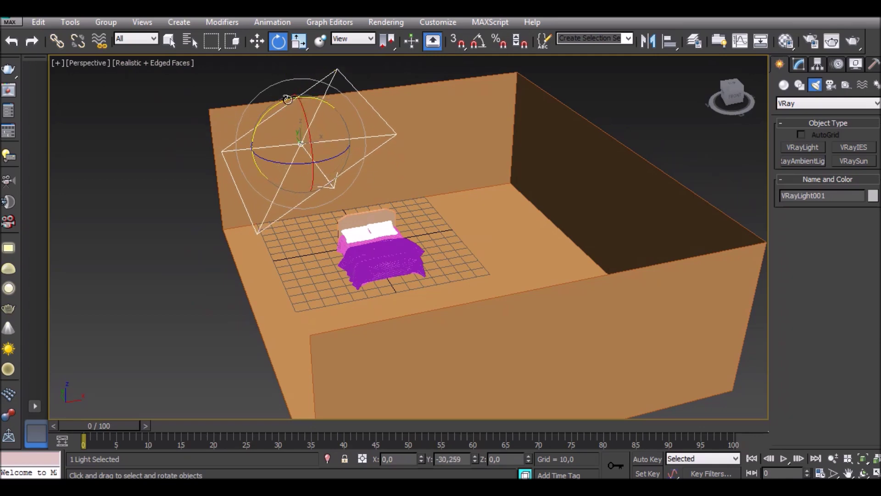
key(w)
drag(318, 124, 299, 118)
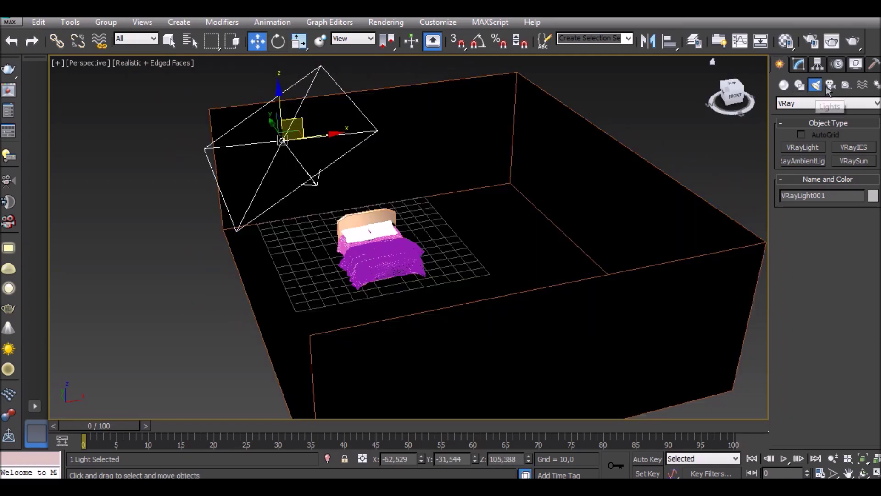
- Place a VRayPhysicalCamera aimed at the bed and view through it
click(830, 85)
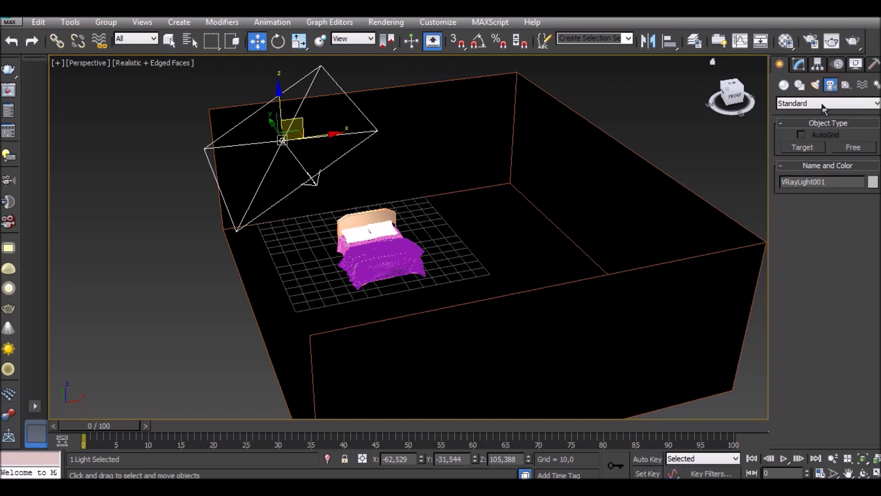
click(821, 105)
click(817, 124)
click(848, 152)
drag(324, 347, 349, 279)
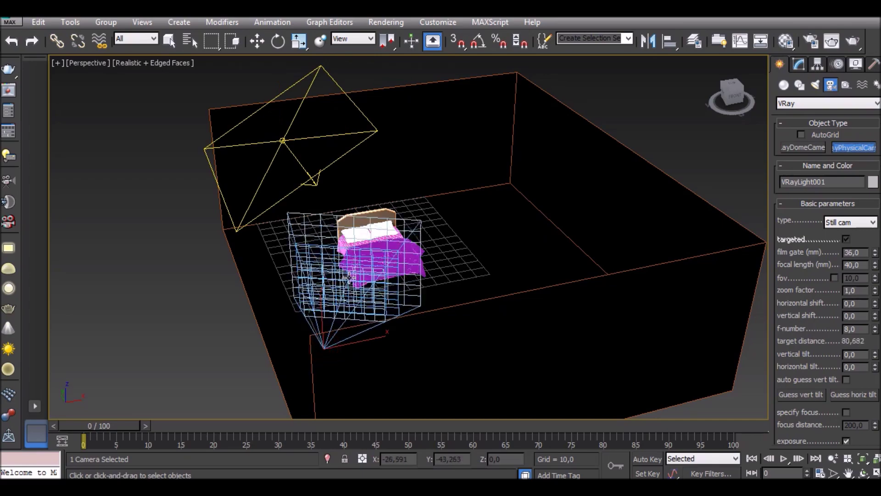
key(c)
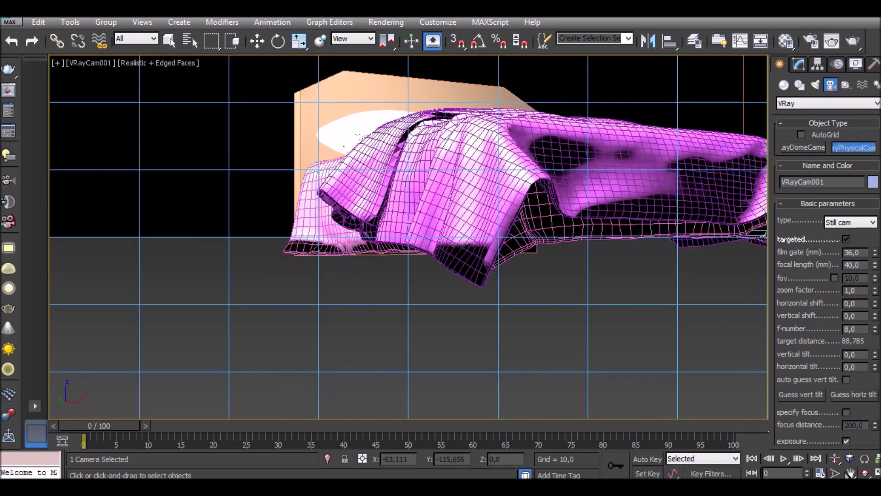
- Pan, orbit and dolly the camera for a close three-quarter view of the bed
click(849, 473)
drag(541, 291, 444, 350)
click(864, 473)
mouse_move(521, 290)
mouse_down()
mouse_move(526, 317)
mouse_move(608, 356)
mouse_up()
mouse_move(462, 287)
mouse_down()
mouse_move(482, 309)
mouse_move(504, 257)
mouse_up()
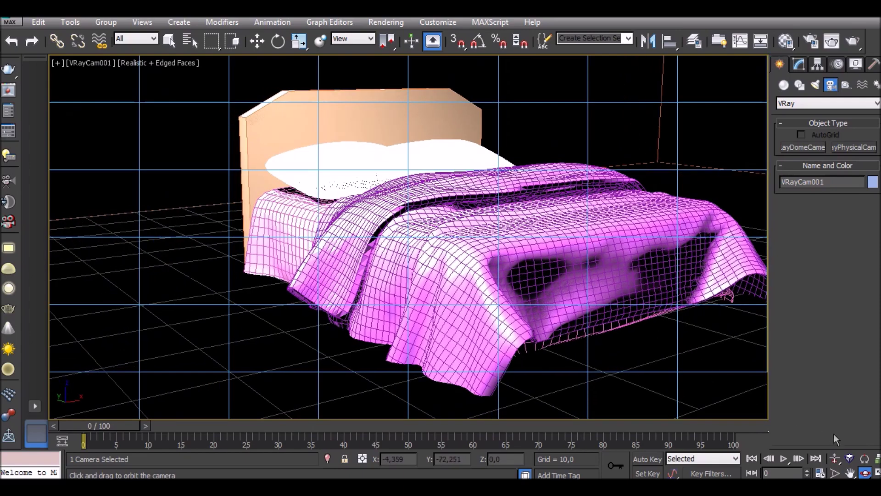
click(850, 472)
drag(605, 316, 801, 443)
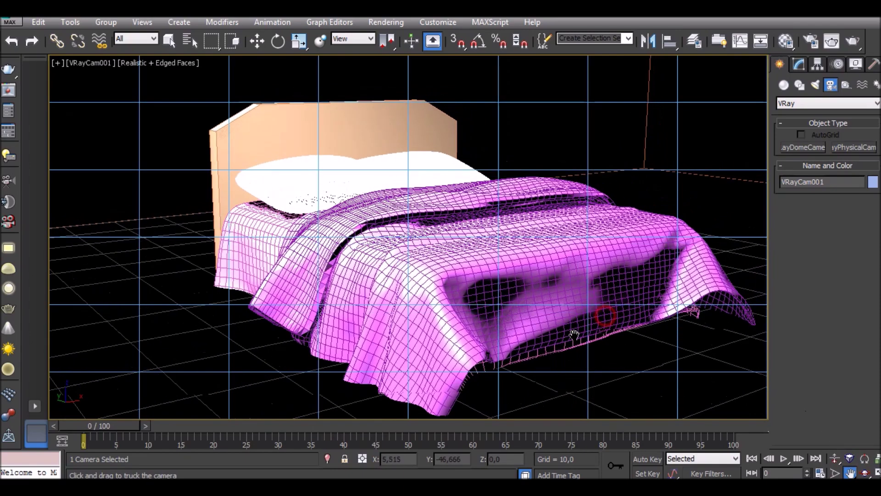
click(834, 458)
mouse_move(522, 294)
mouse_down()
mouse_move(527, 263)
mouse_move(520, 278)
mouse_up()
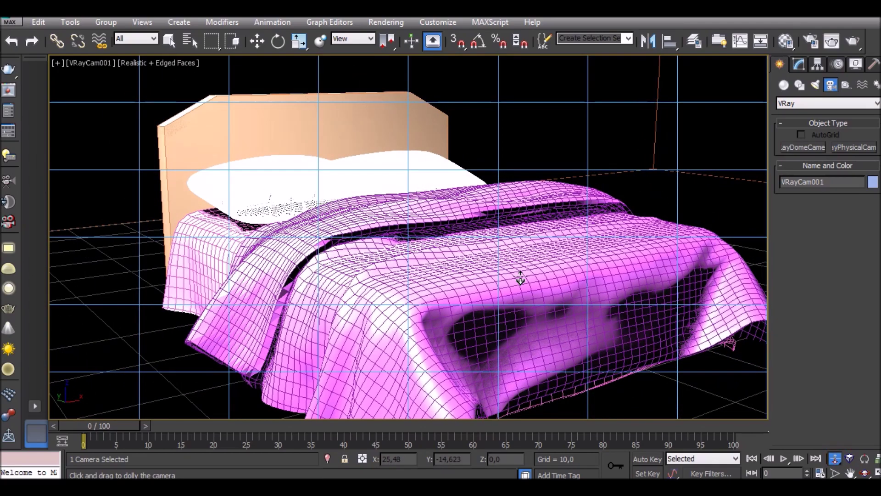
- Shift the room box slightly and adjust its height
key(w)
click(124, 328)
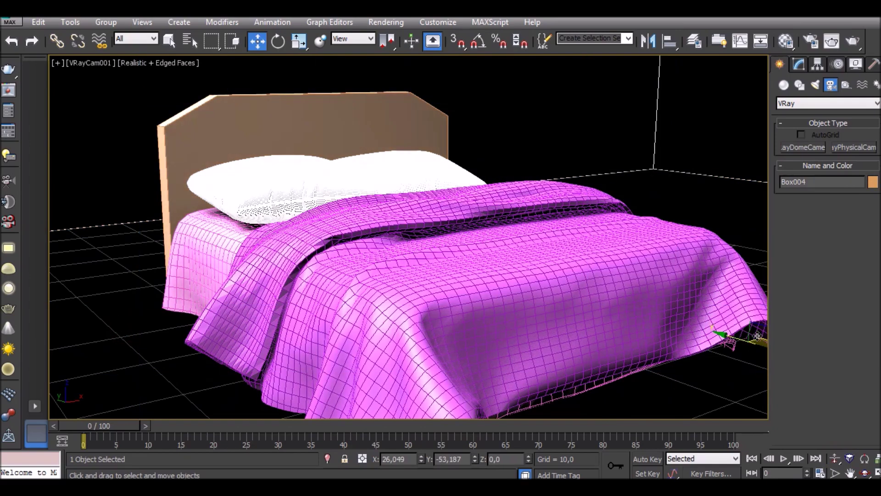
drag(733, 338, 703, 329)
mouse_move(734, 298)
mouse_down()
mouse_move(728, 278)
mouse_move(710, 310)
mouse_up()
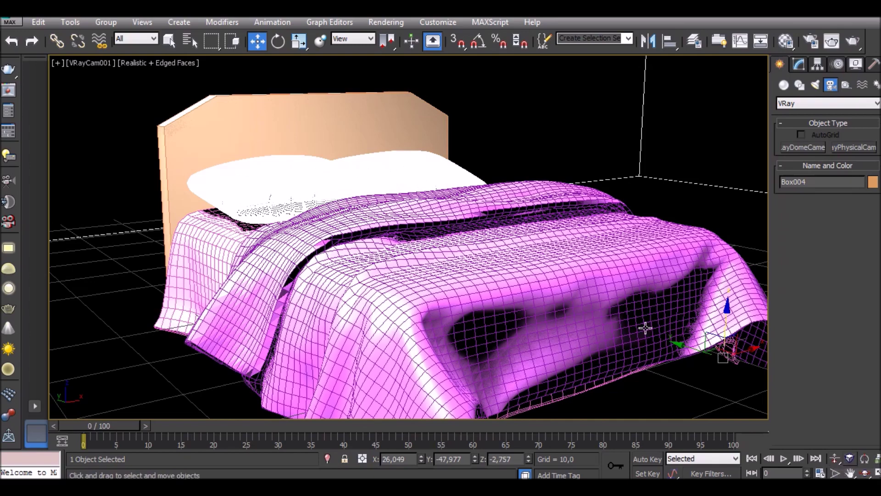
- Return to Perspective, zoom out to the whole room and select the plane light
key(p)
click(835, 458)
mouse_move(569, 318)
mouse_down()
mouse_move(484, 342)
mouse_move(481, 381)
mouse_up()
key(w)
click(441, 147)
click(799, 65)
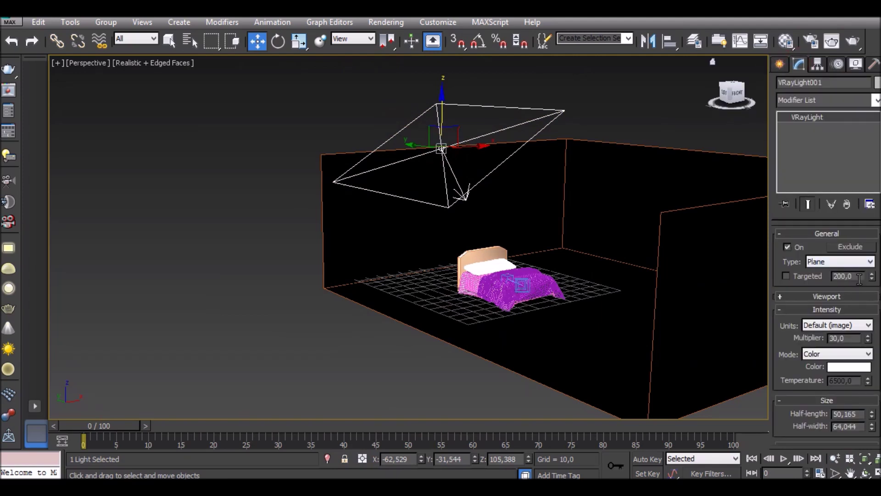
- Lower VRayLight001's Multiplier and target distance
drag(868, 340, 867, 353)
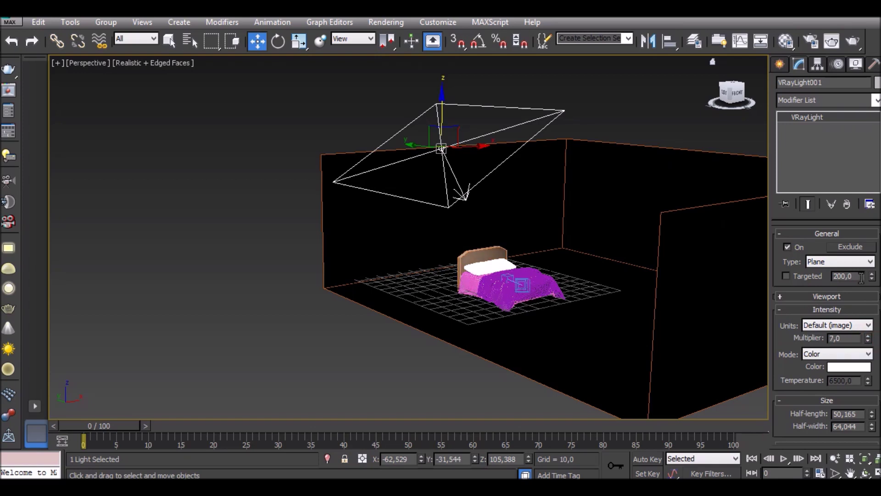
drag(872, 281, 873, 293)
scroll(799, 360, down, 1)
scroll(802, 349, down, 1)
scroll(803, 349, down, 2)
scroll(804, 353, down, 1)
scroll(804, 354, down, 2)
- Set VRayCam001's white balance to Neutral and shutter speed to 20
click(522, 285)
scroll(833, 282, down, 2)
scroll(834, 287, down, 2)
scroll(836, 293, down, 2)
click(835, 291)
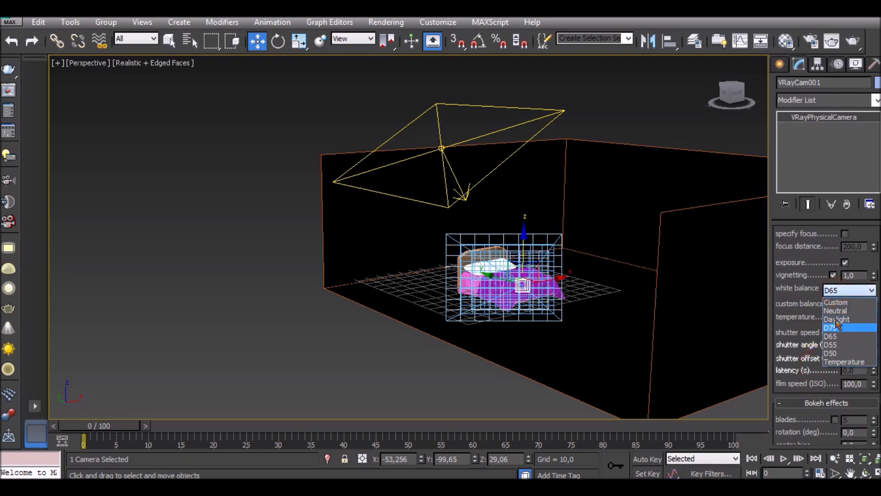
click(839, 305)
double_click(862, 334)
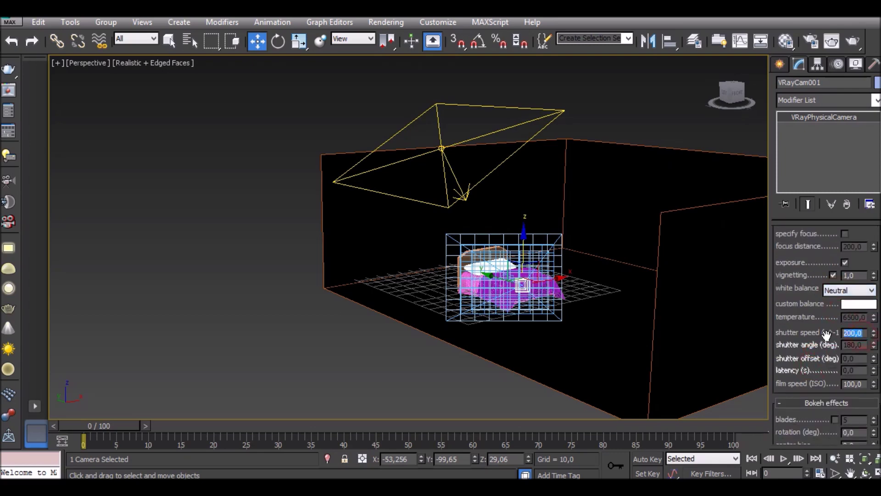
text(2)
click(457, 370)
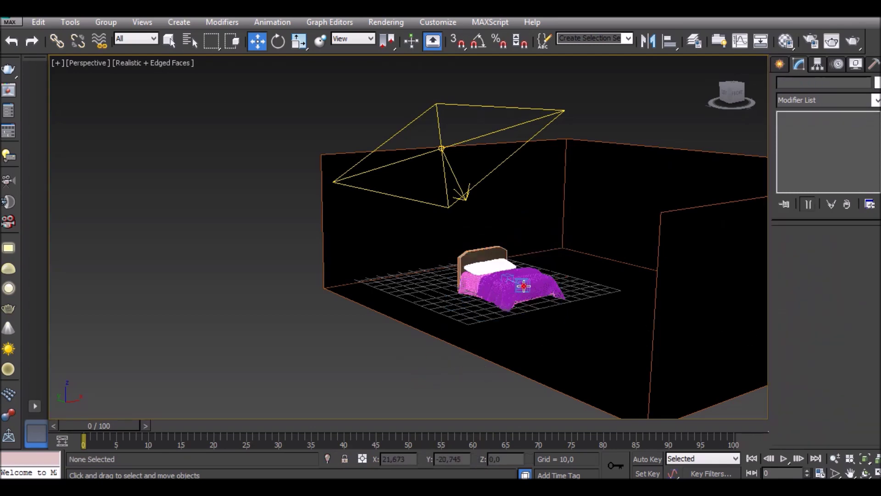
click(524, 286)
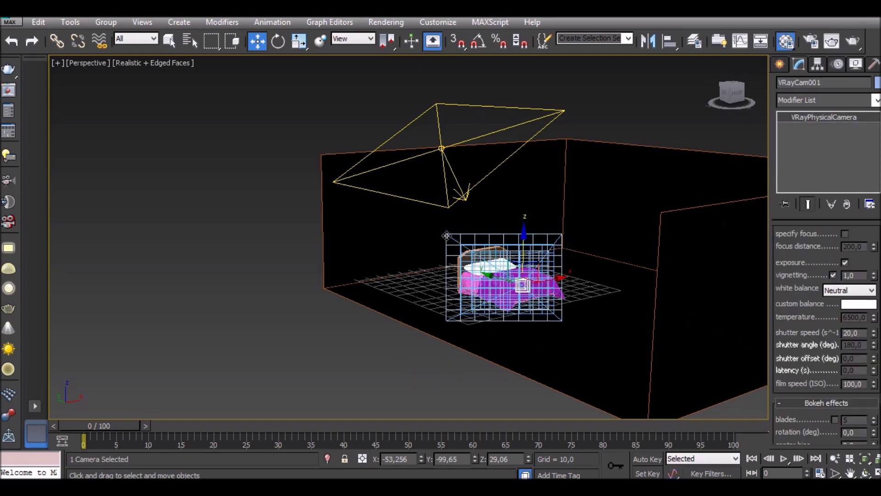
- Open the Material Editor with M and Render Setup with F10
key(m)
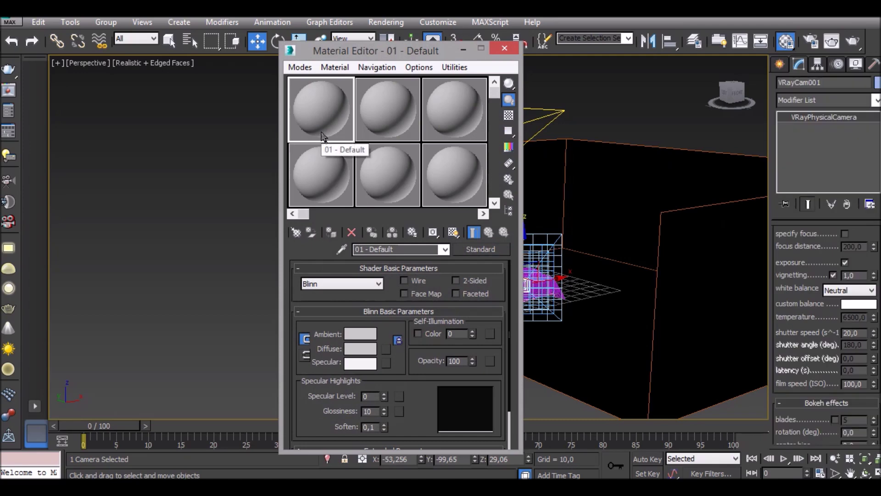
key(F10)
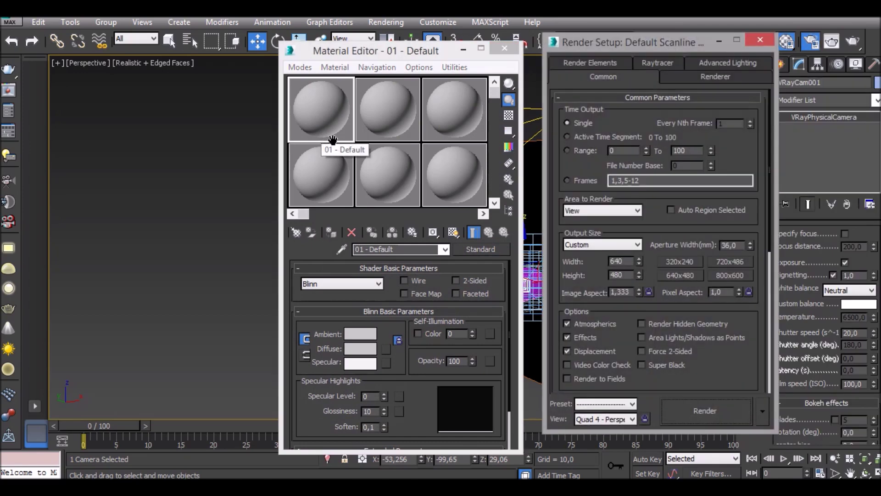
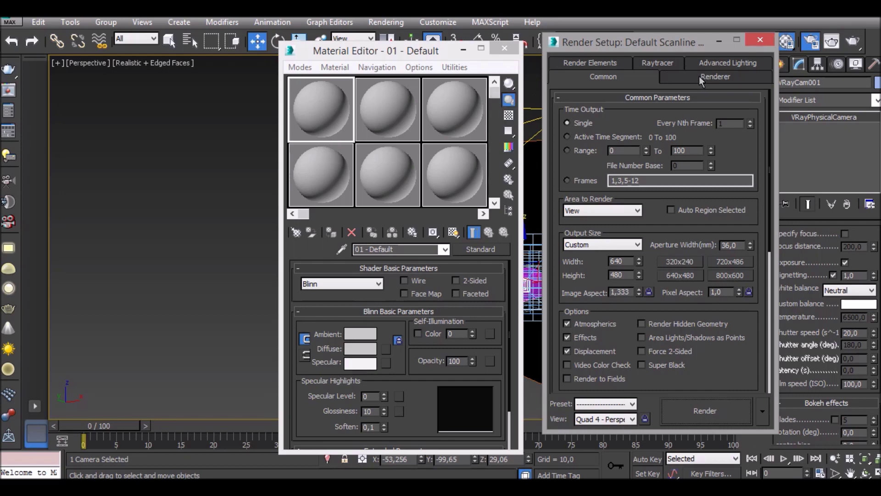
- Assign V-Ray Adv 3.20.02 as the production renderer in Render Setup
drag(670, 377, 683, 116)
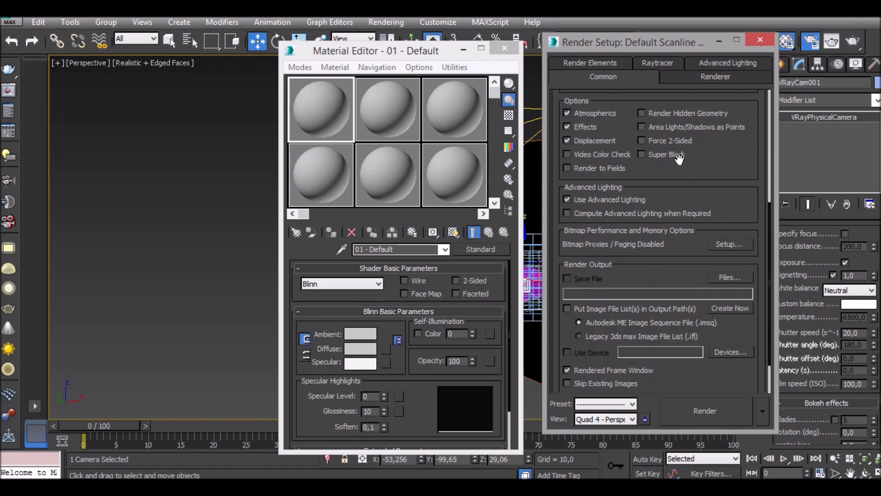
click(683, 385)
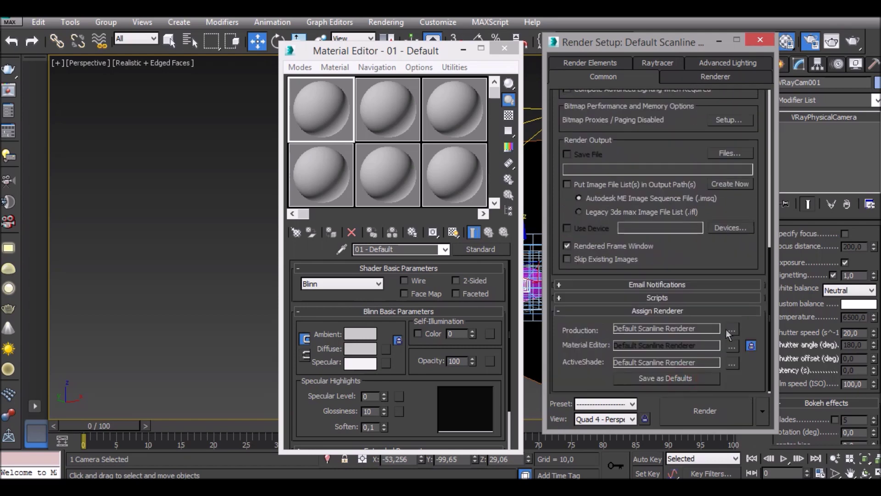
click(732, 329)
click(620, 180)
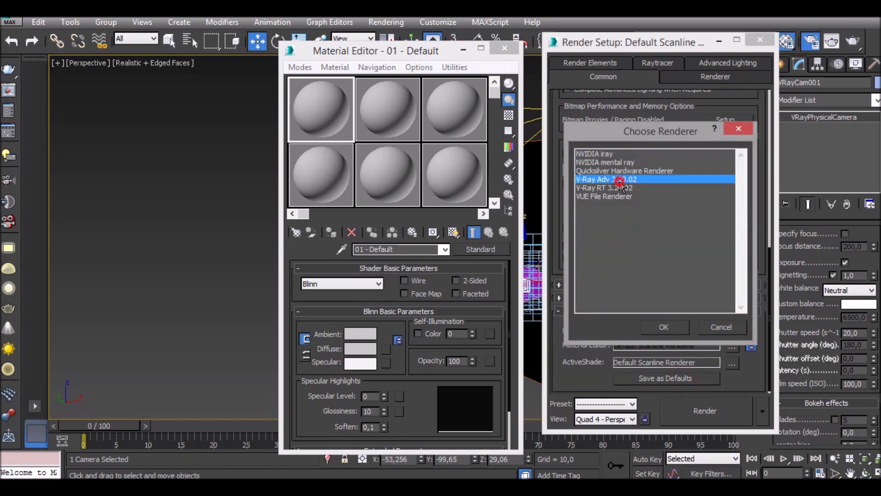
click(663, 328)
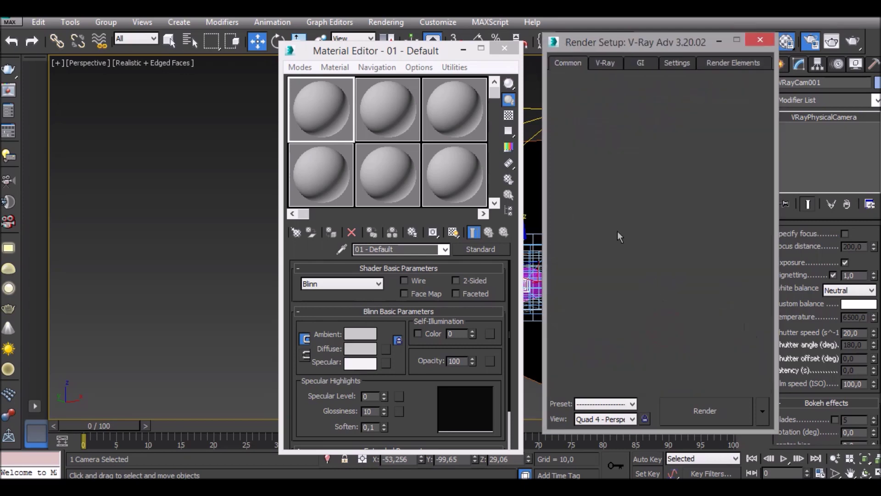
click(607, 62)
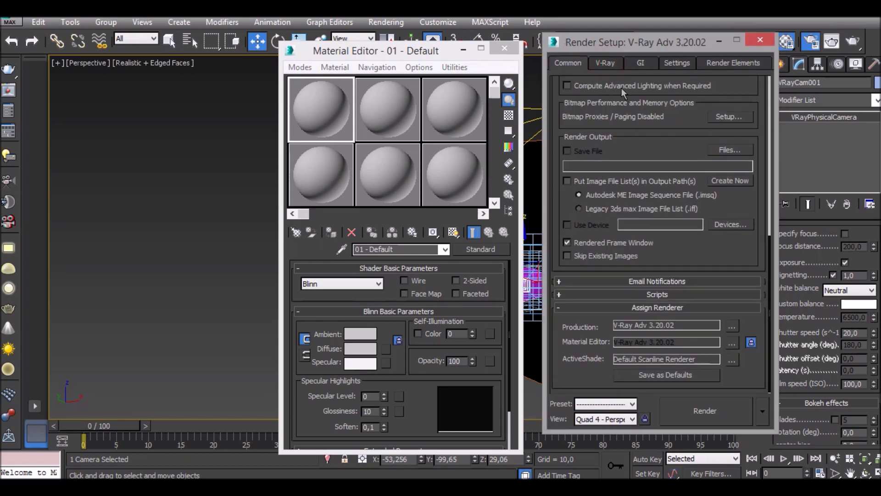
- Set the V-Ray image sampler to Adaptive with a Mitchell-Netravali antialiasing filter
click(602, 63)
click(625, 149)
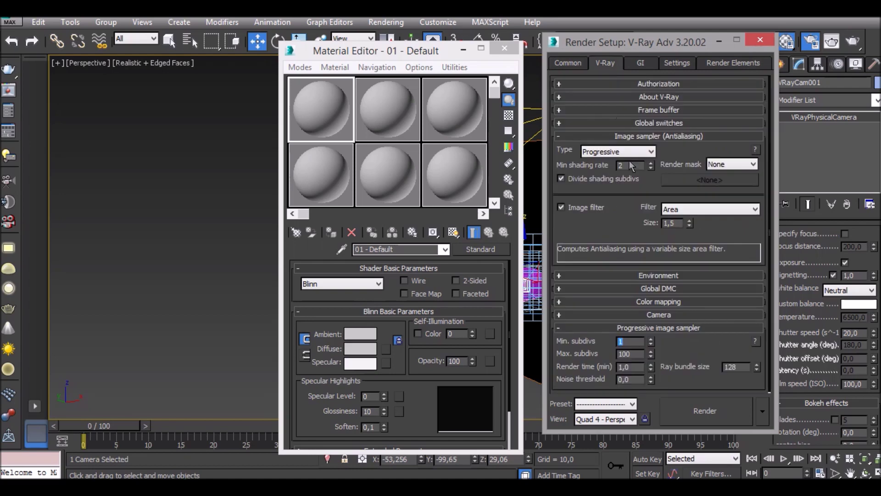
click(629, 172)
click(675, 209)
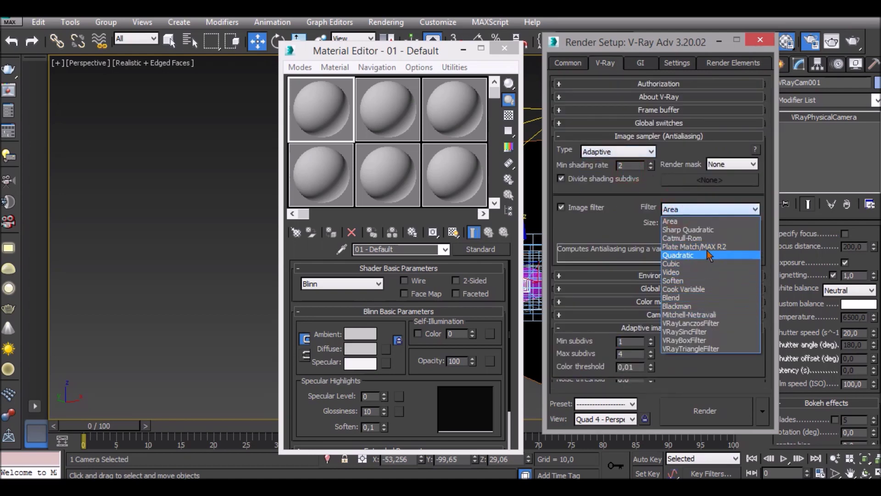
click(698, 314)
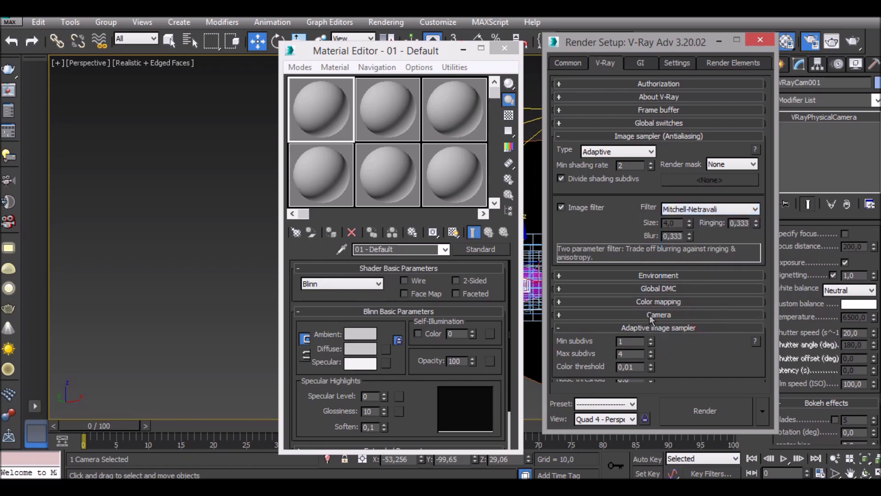
click(669, 342)
- Enable GI with Irradiance map as primary and Light cache as secondary engine
click(638, 63)
click(560, 97)
click(648, 112)
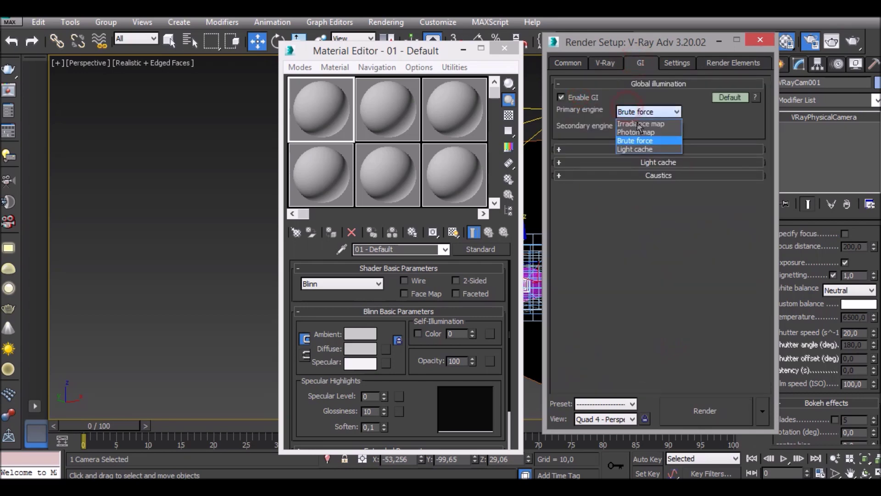
click(638, 121)
click(652, 128)
click(643, 165)
- Set the Irradiance map preset to Low and review the expert Light cache options
click(656, 149)
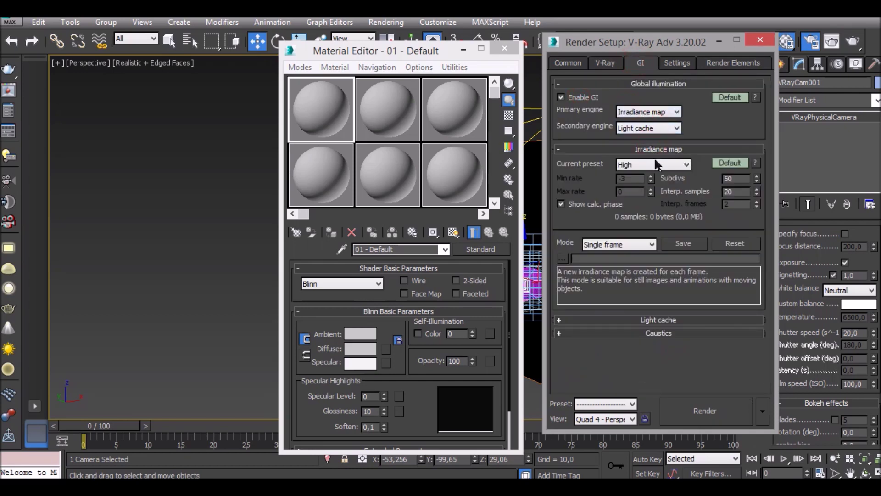
click(654, 164)
click(717, 164)
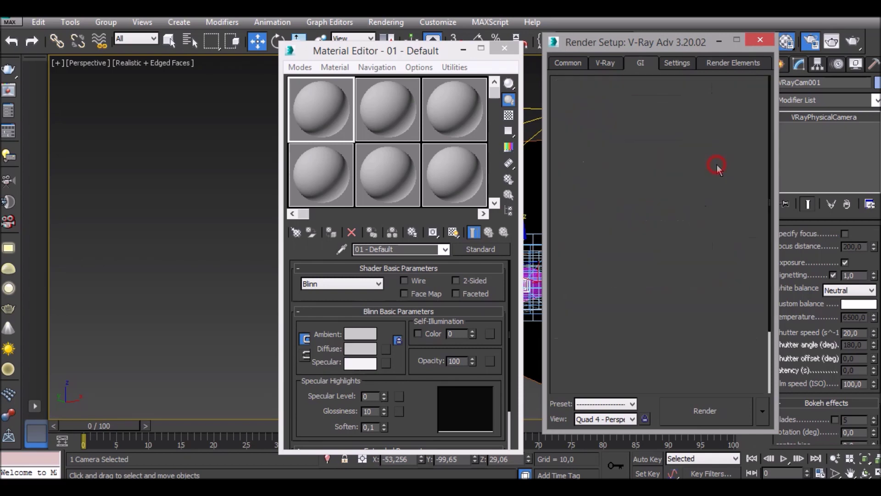
scroll(655, 312, down, 2)
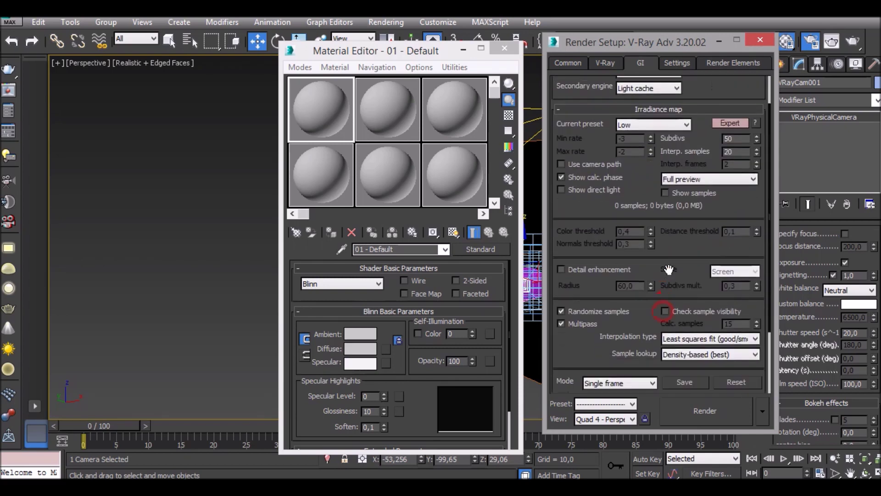
click(650, 104)
click(657, 165)
click(725, 174)
click(658, 165)
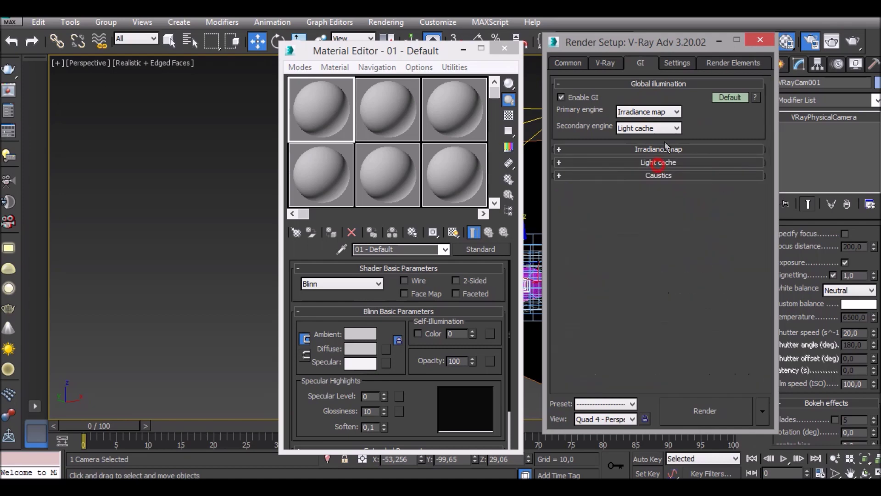
click(677, 64)
- Set the bucket render sequence to Spiral and close Render Setup
click(624, 137)
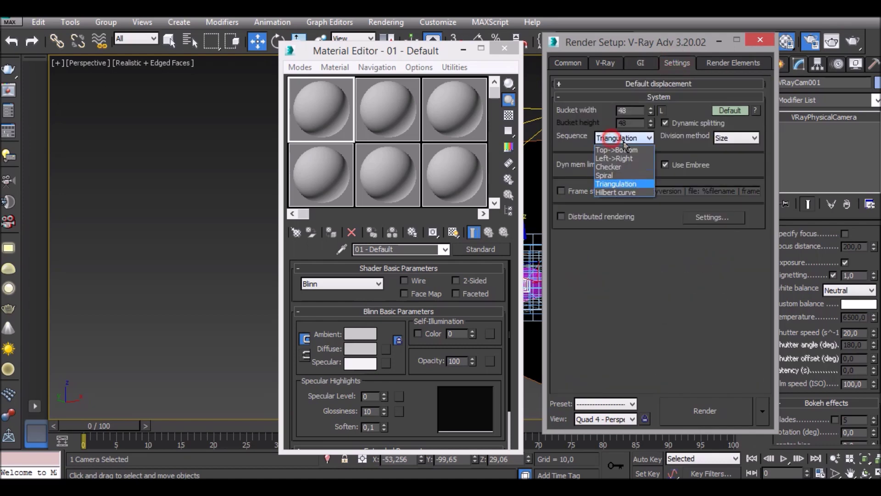
click(632, 173)
click(569, 65)
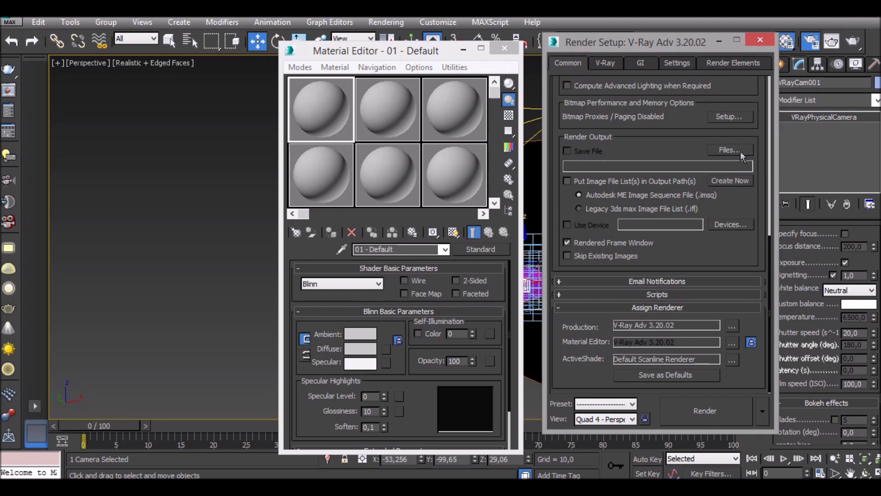
click(766, 42)
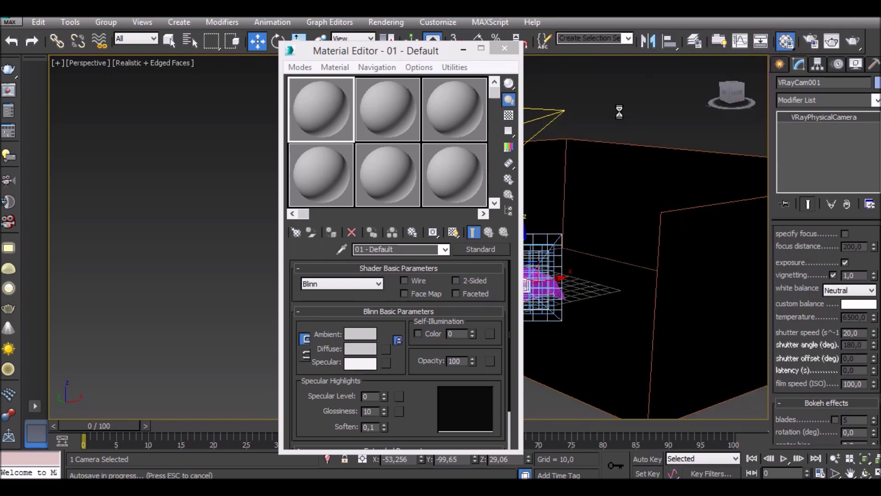
- Reopen Render Setup with F10 and enable Override mtl in V-Ray Global switches
key(F10)
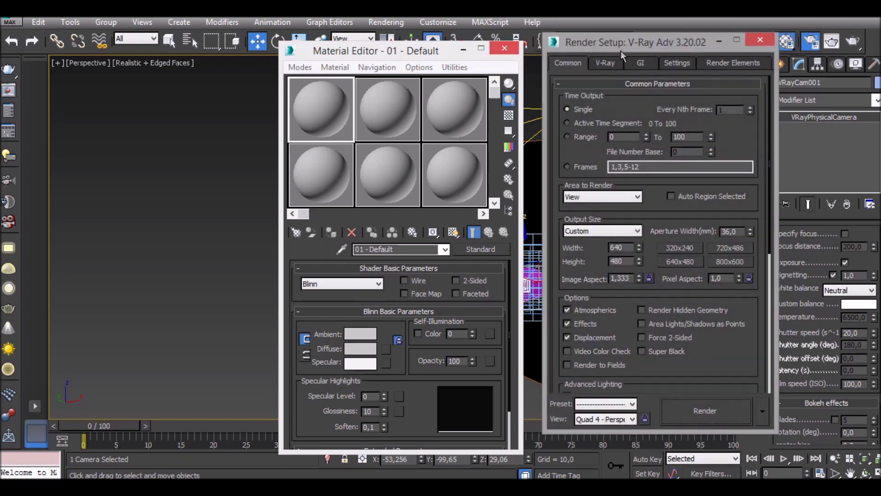
drag(665, 45, 653, 47)
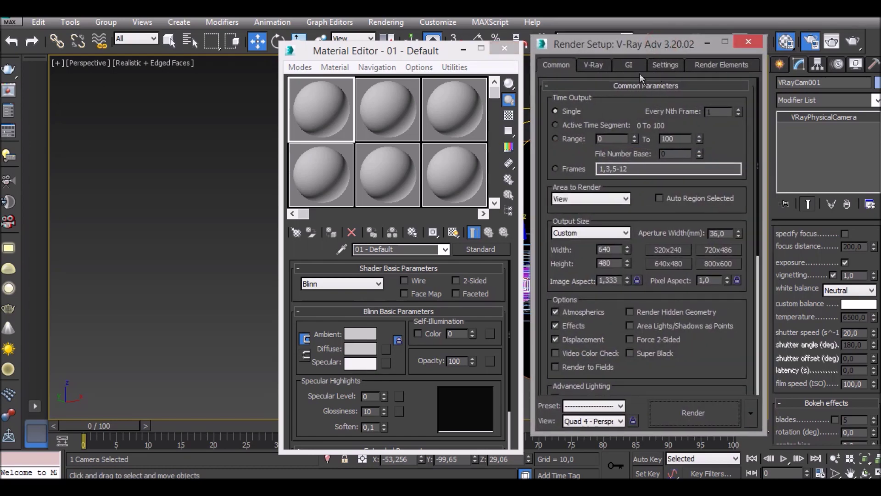
click(629, 66)
click(666, 66)
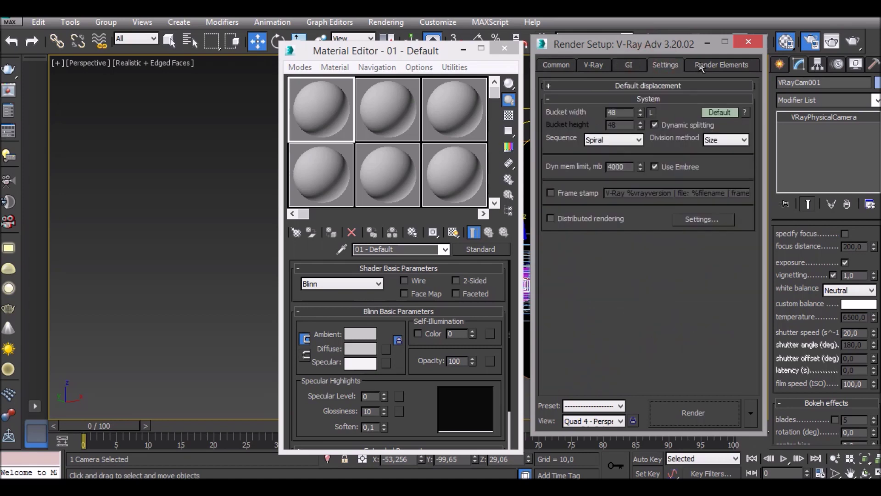
click(594, 66)
click(560, 67)
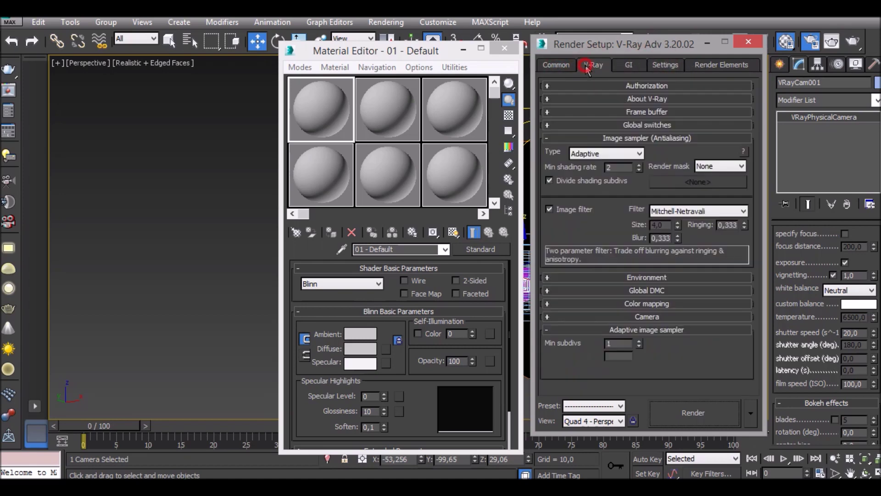
click(646, 126)
click(669, 215)
click(342, 124)
click(482, 250)
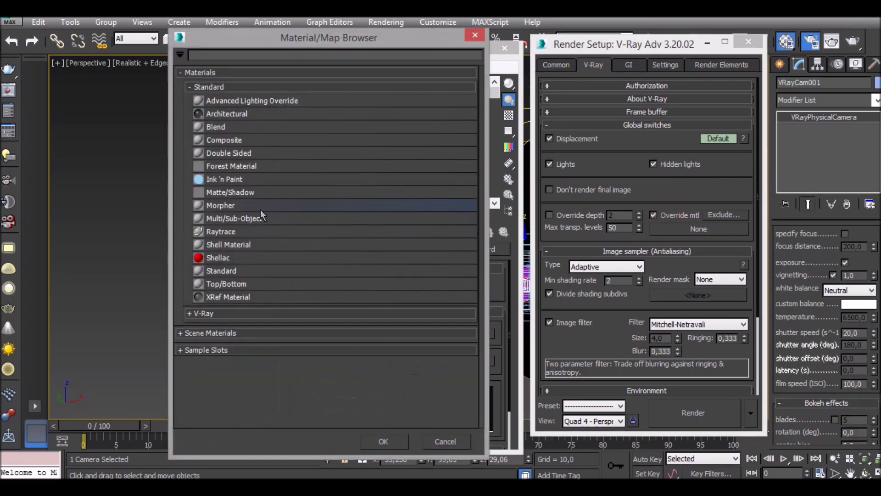
- Convert the 01 - Default material into a VRayMtl
click(202, 313)
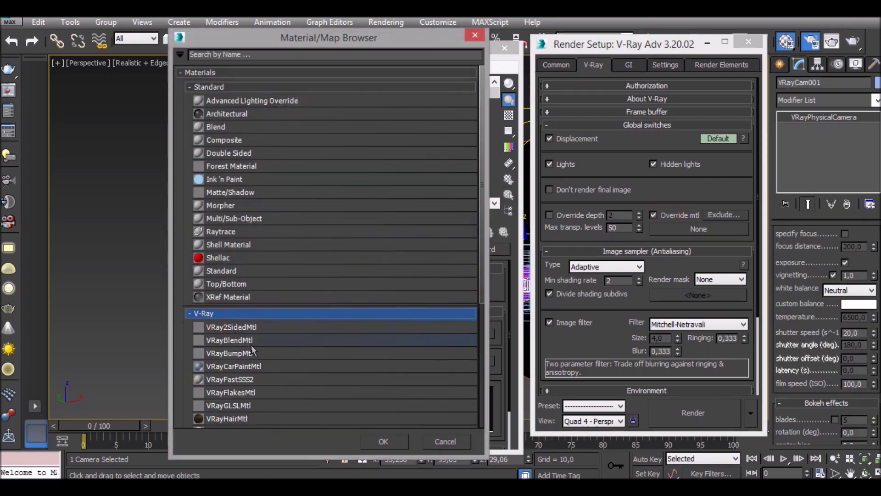
click(477, 242)
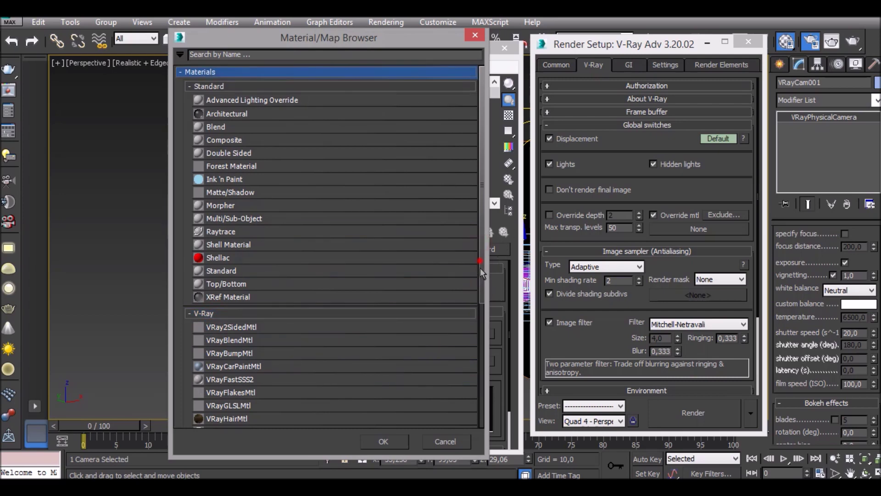
drag(477, 268, 477, 318)
click(254, 365)
double_click(254, 365)
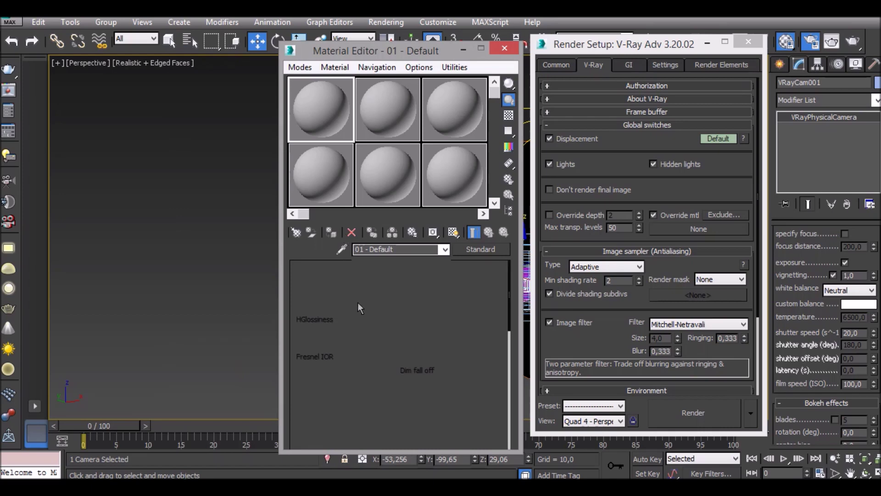
- Give the VRayMtl a light grey diffuse and reflection glossiness of 0.8
click(364, 281)
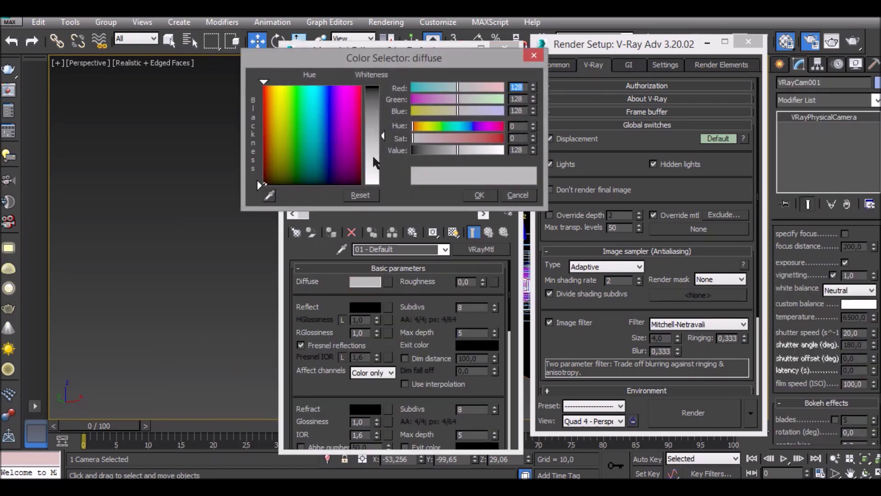
drag(374, 157, 389, 172)
click(477, 195)
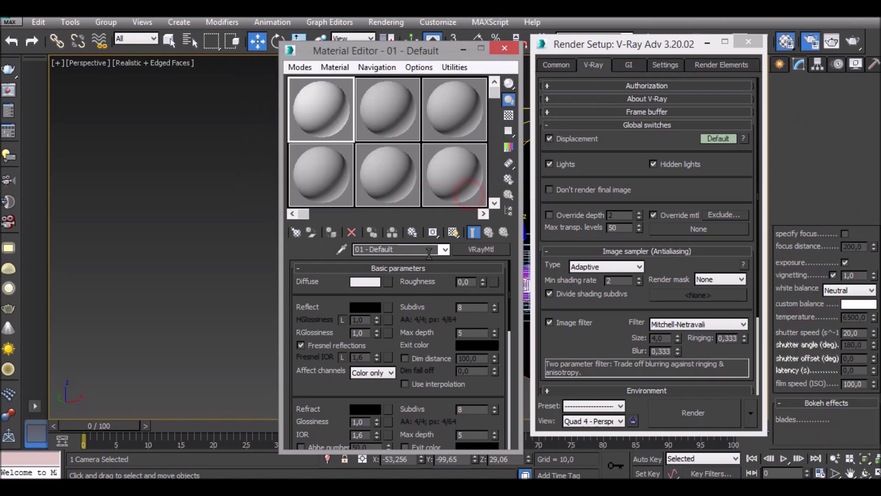
scroll(327, 387, down, 1)
scroll(332, 363, down, 1)
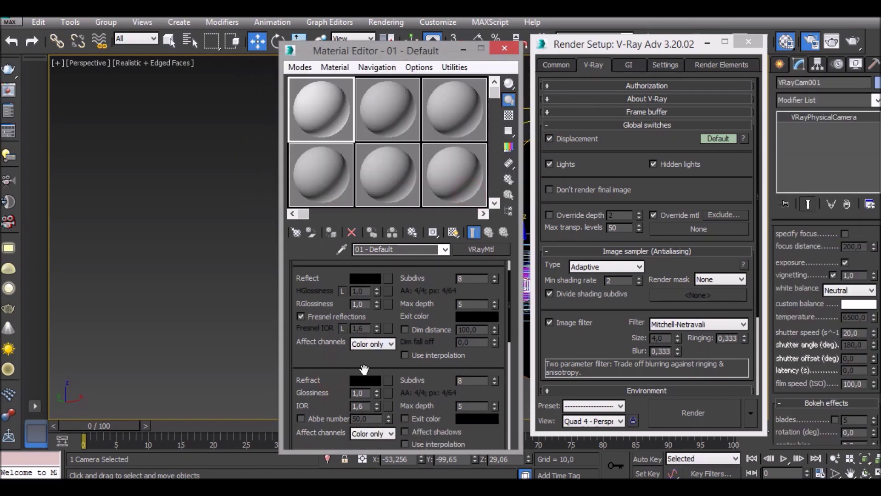
click(377, 306)
- Instance 01 - Default into the Override mtl slot and close both windows
drag(674, 234, 673, 234)
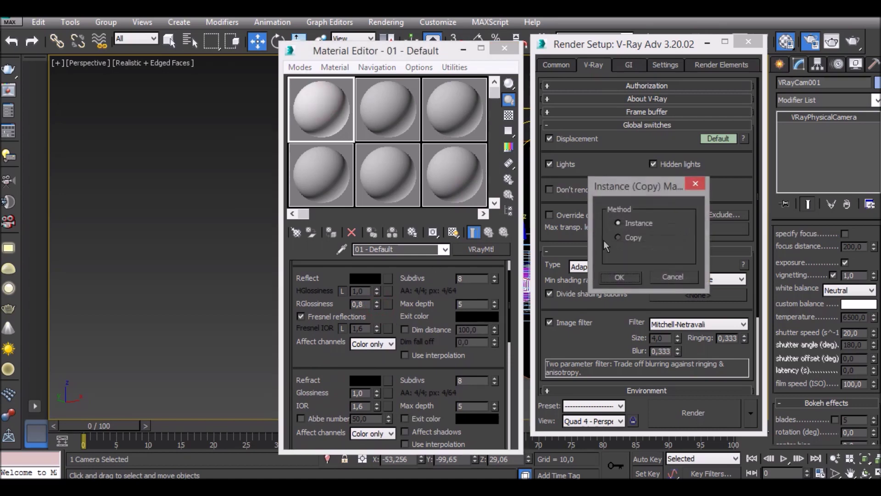
click(616, 277)
click(505, 49)
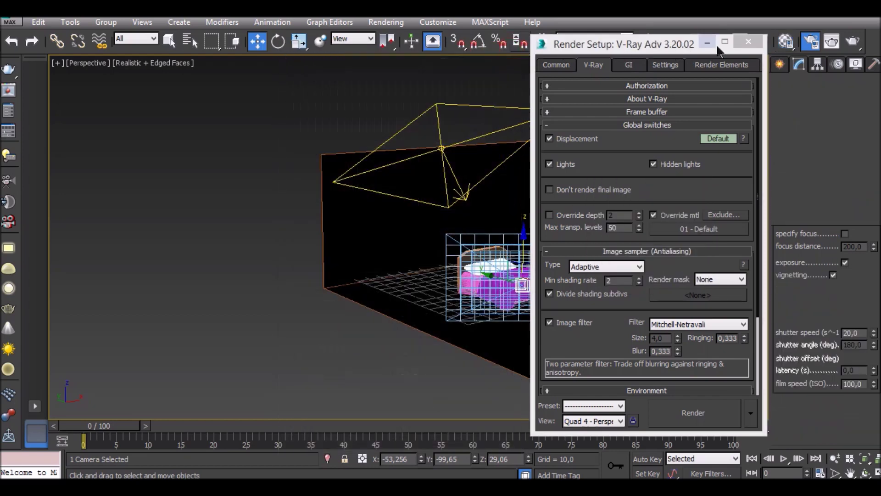
click(749, 41)
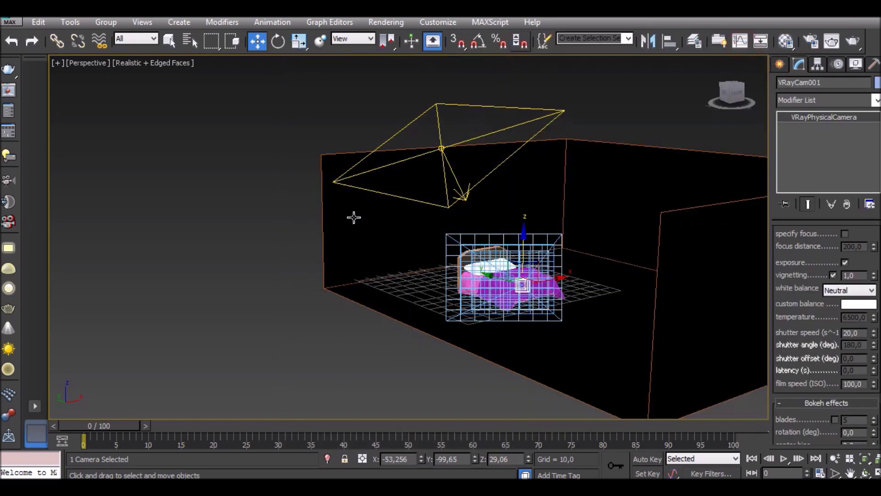
- Scale the VRayLight001 dome light down uniformly
click(442, 150)
key(r)
drag(444, 153, 437, 204)
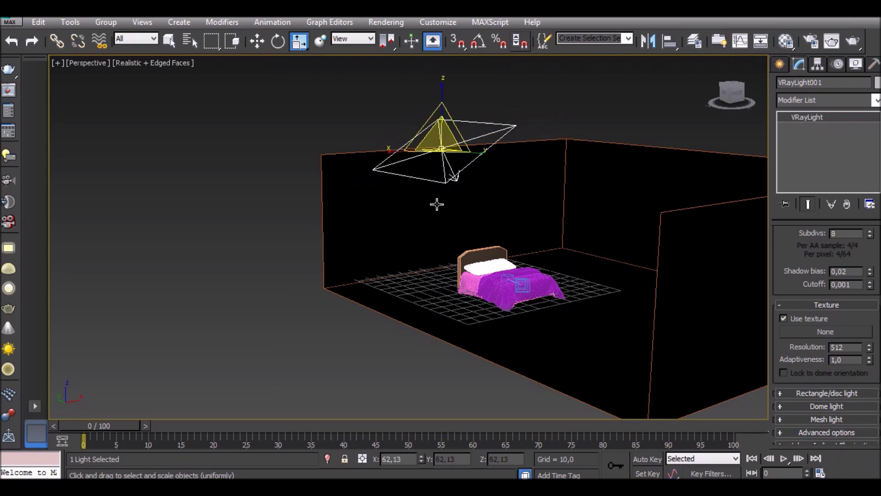
- Switch to the VRayCam001 camera view and start a V-Ray render with Shift+Q
key(c)
key(shift+q)
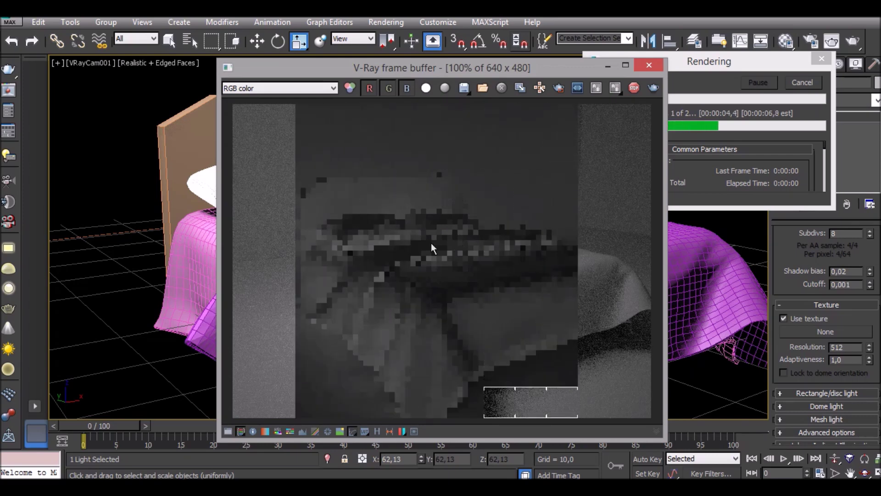
- Enable Track mouse, let the clay render finish, then minimize the frame buffer
click(536, 93)
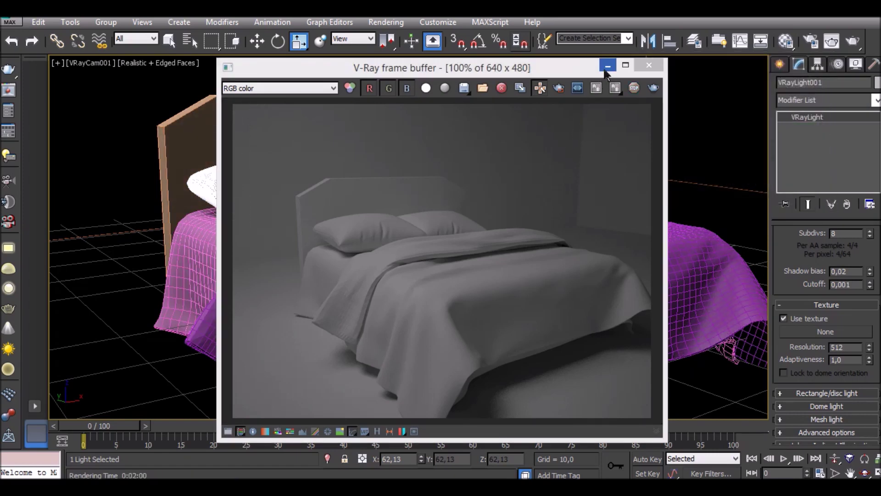
click(560, 87)
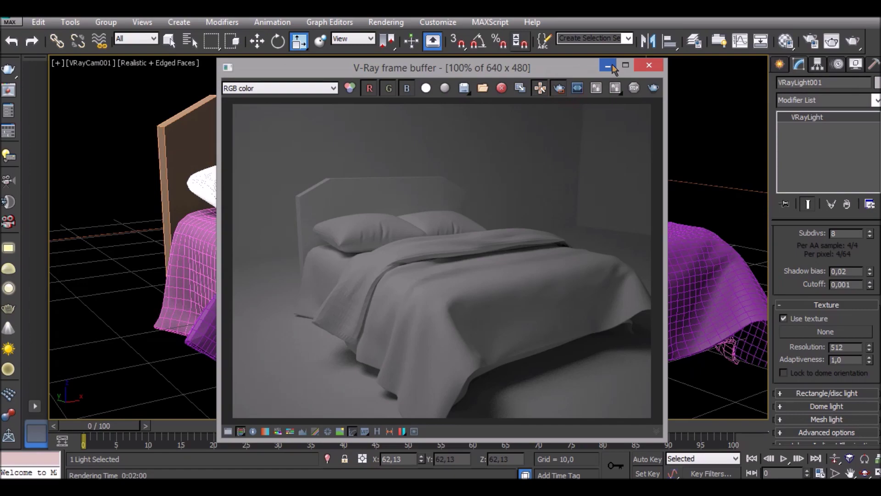
click(608, 67)
- Scale both pillows, Box002 and Box003, down slightly in the perspective view
click(327, 173)
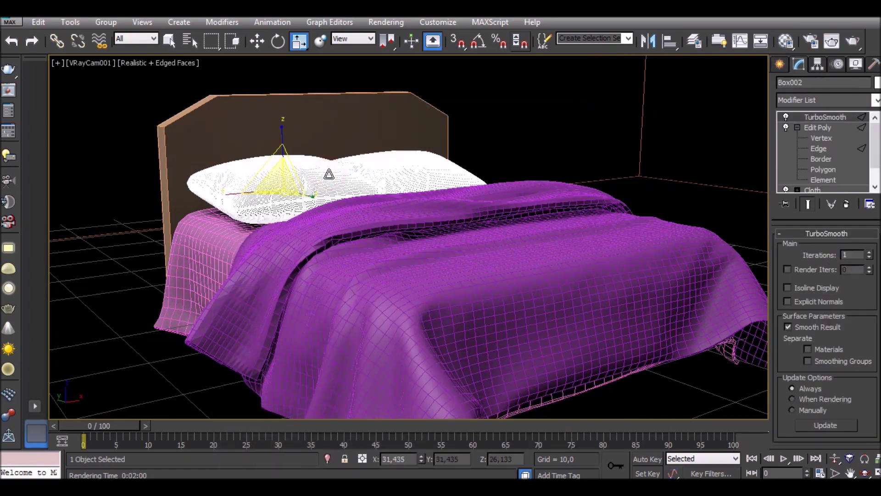
key(p)
mouse_move(734, 94)
mouse_down()
mouse_move(335, 407)
mouse_move(298, 284)
mouse_up()
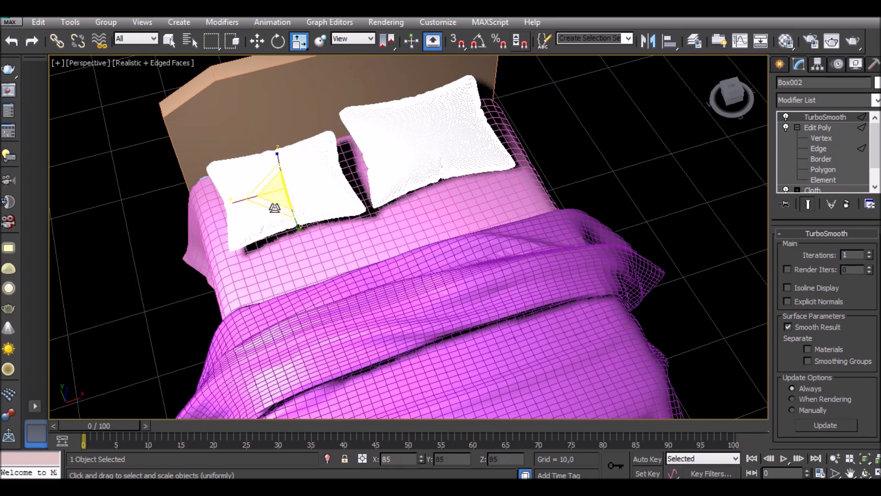
click(404, 153)
drag(416, 148, 410, 155)
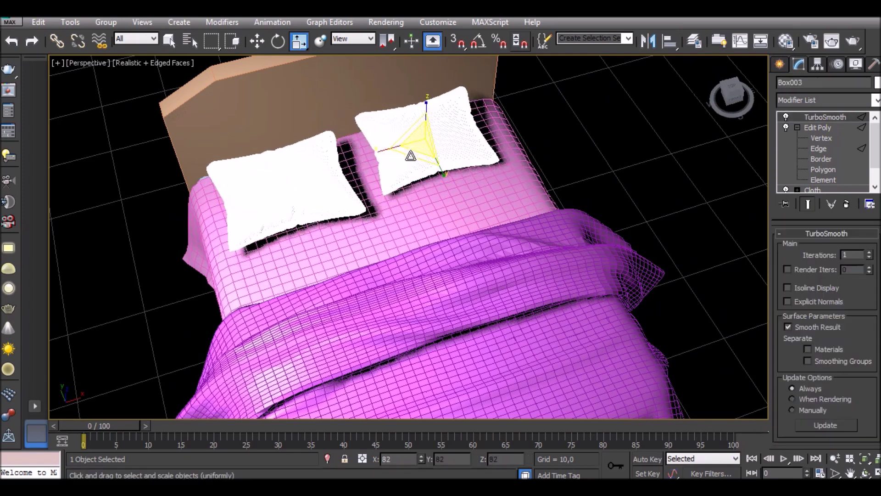
click(314, 180)
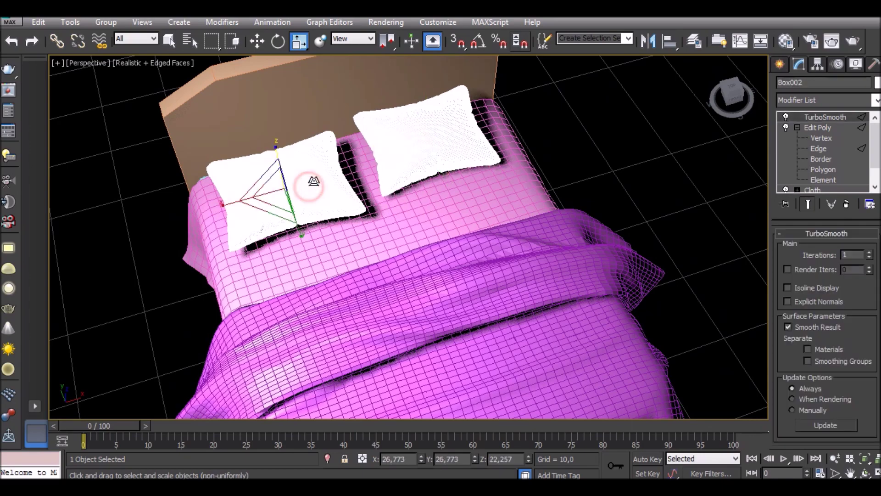
drag(277, 195, 278, 197)
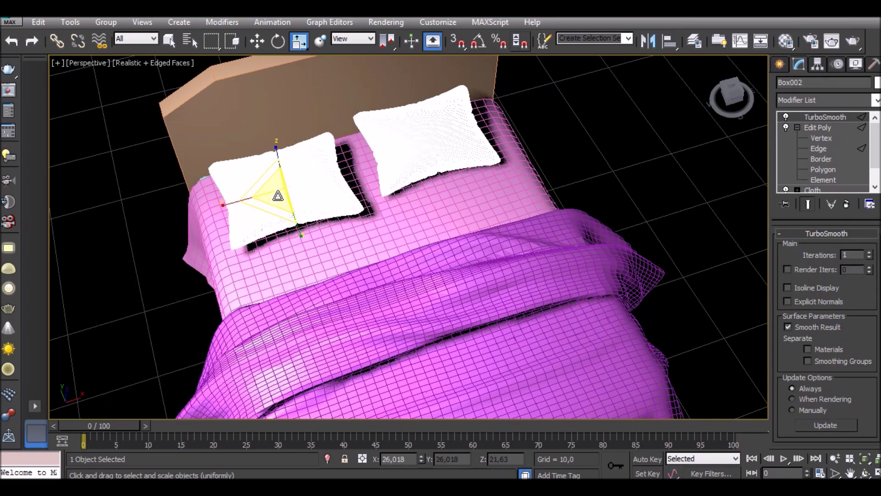
- Move the left pillow into place and lower it onto the mattress
key(c)
key(w)
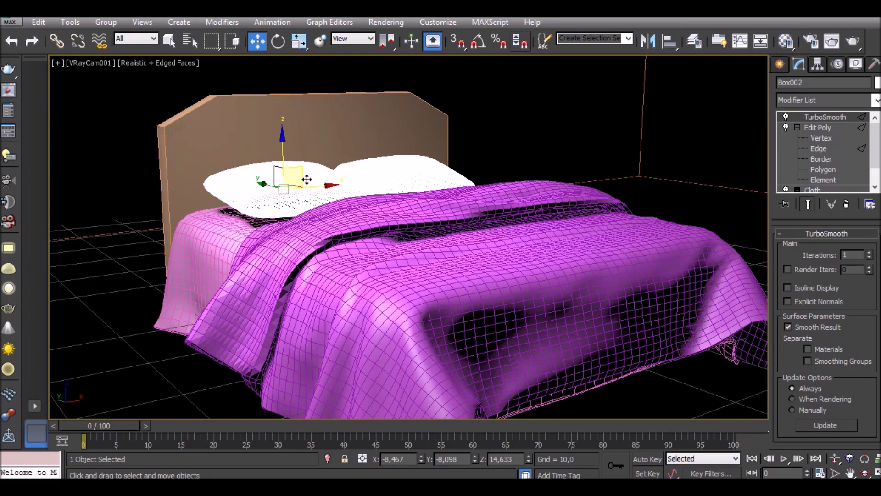
mouse_move(309, 187)
mouse_down()
mouse_move(292, 176)
mouse_move(311, 167)
mouse_up()
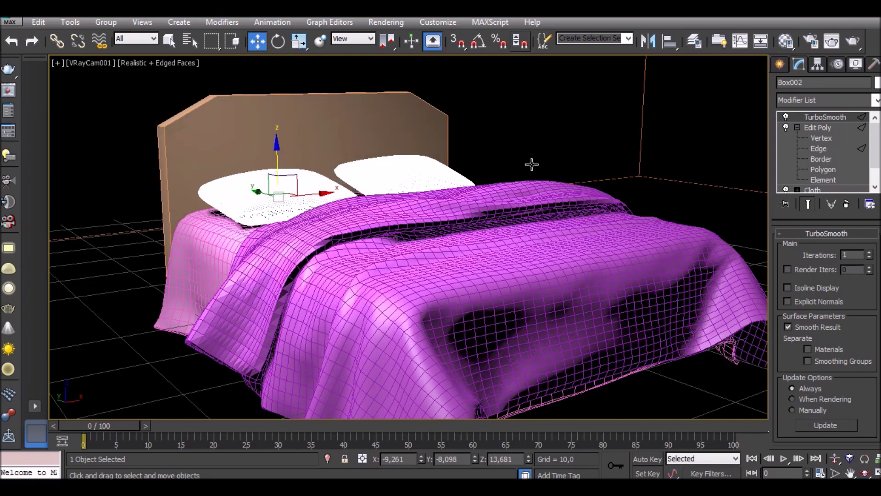
key(p)
mouse_move(731, 92)
mouse_down()
mouse_move(706, 94)
mouse_move(739, 99)
mouse_up()
click(733, 92)
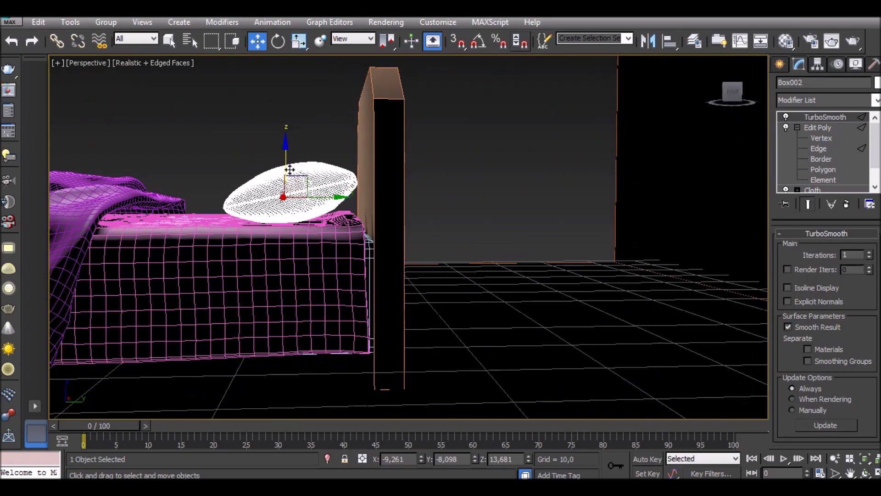
drag(286, 169, 289, 174)
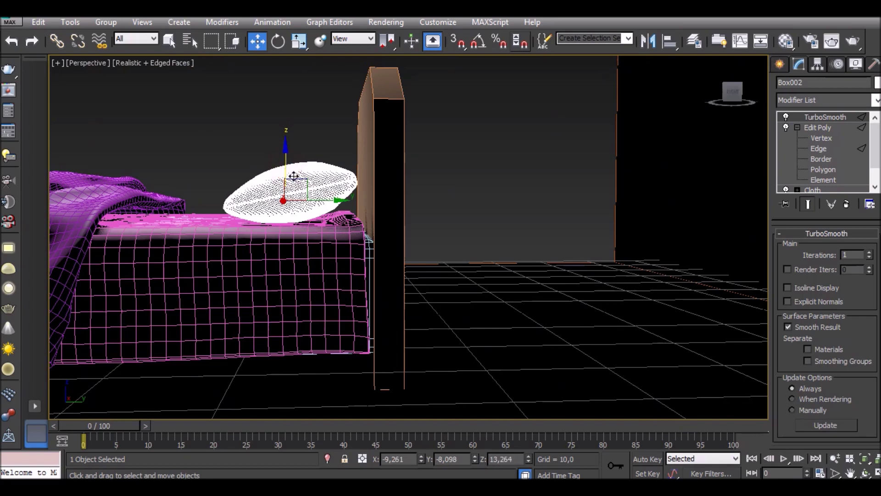
- Raise and slide the right pillow along the headboard, then check from the camera view
click(295, 167)
drag(294, 166, 294, 166)
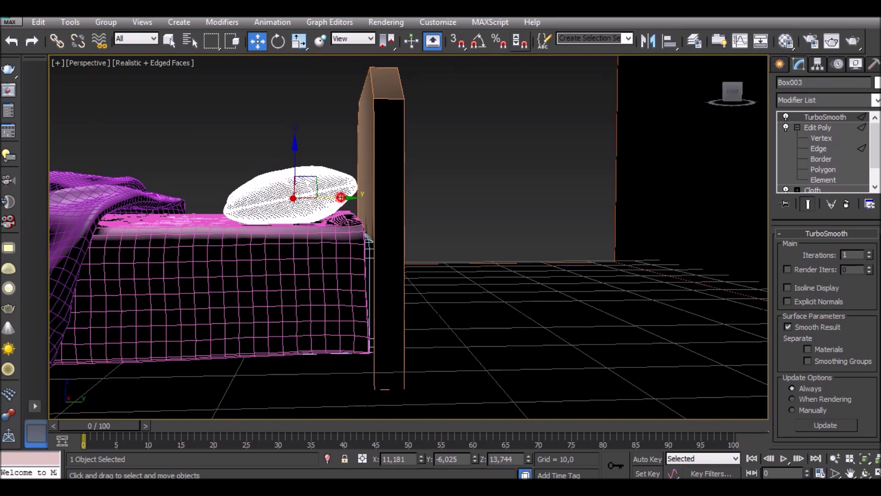
drag(340, 198, 367, 194)
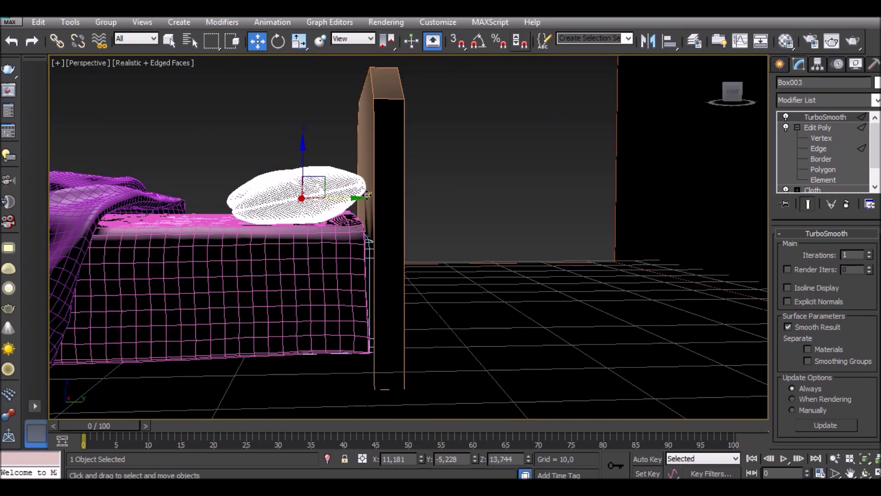
key(c)
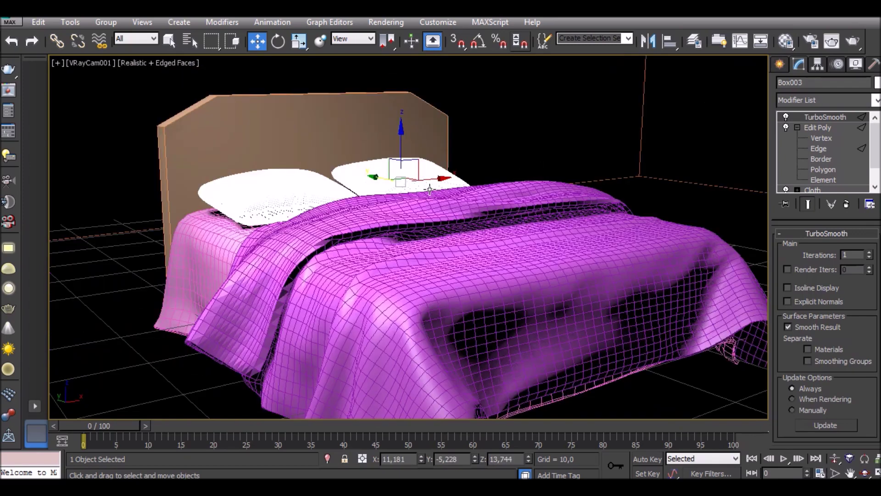
key(p)
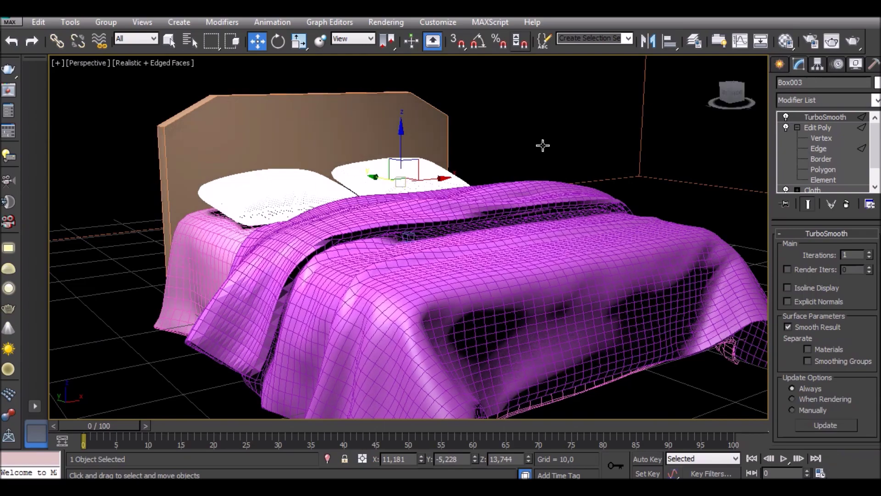
alt+middle_drag(330, 317, 330, 349)
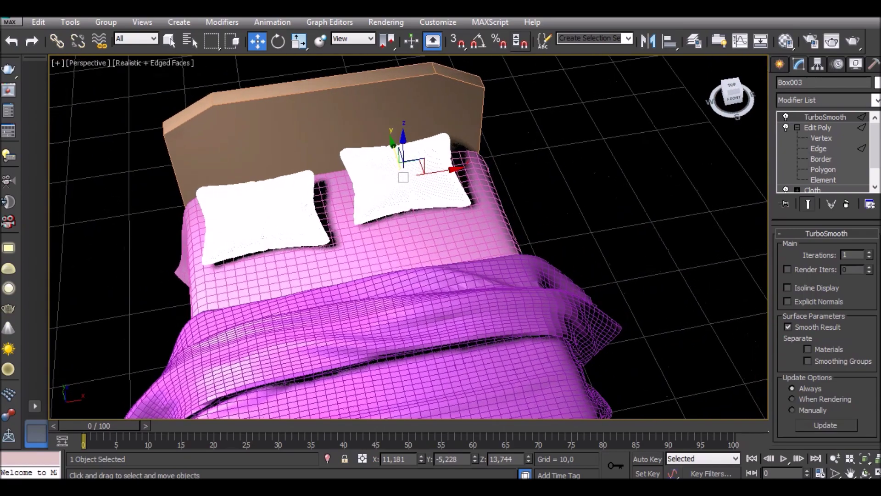
drag(732, 94, 729, 100)
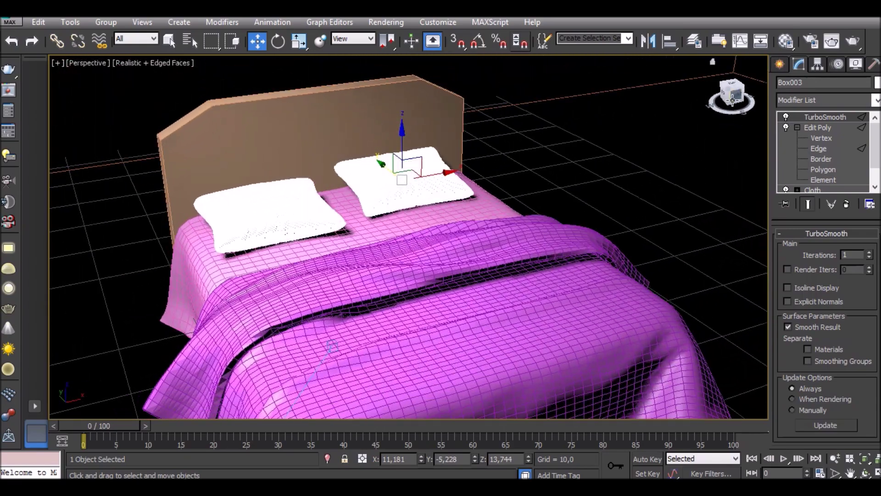
key(c)
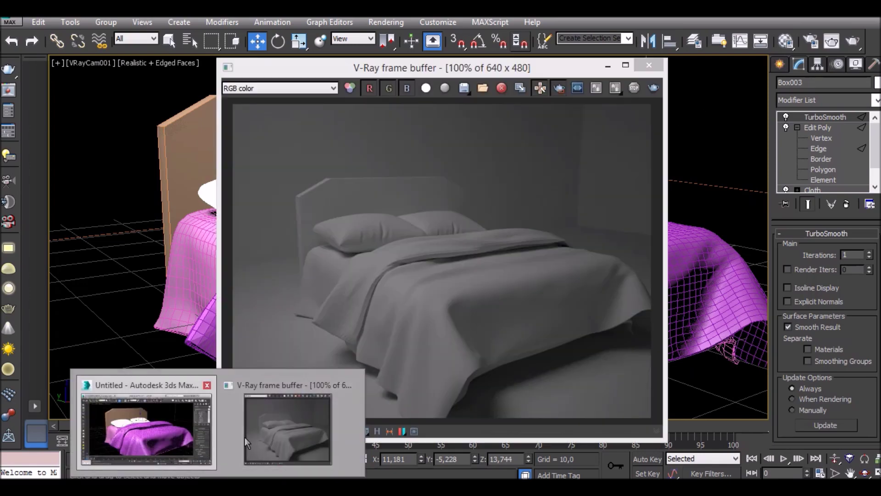
- Region-render the pillow area with Render last, then disable Region render and move the frame buffer left
click(244, 437)
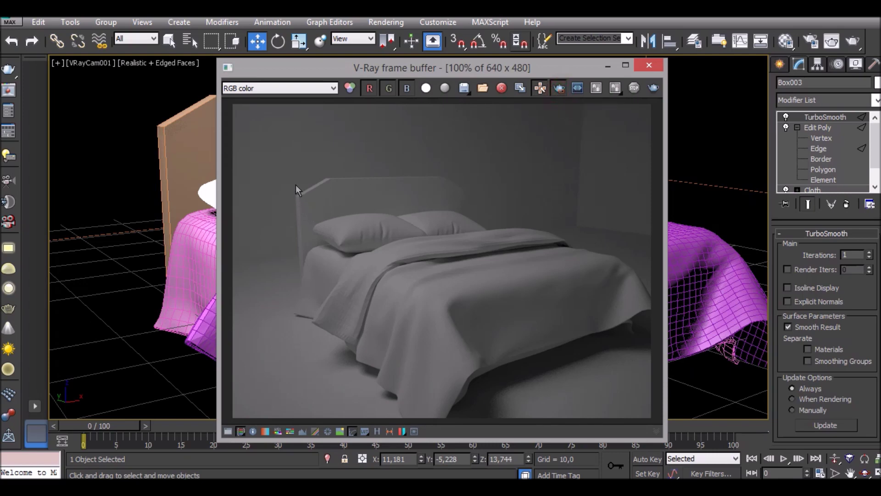
drag(384, 232, 513, 274)
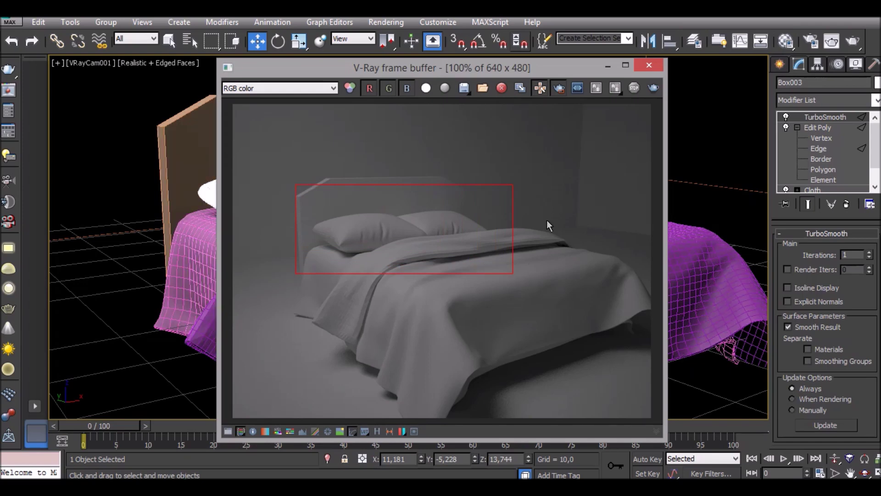
click(652, 88)
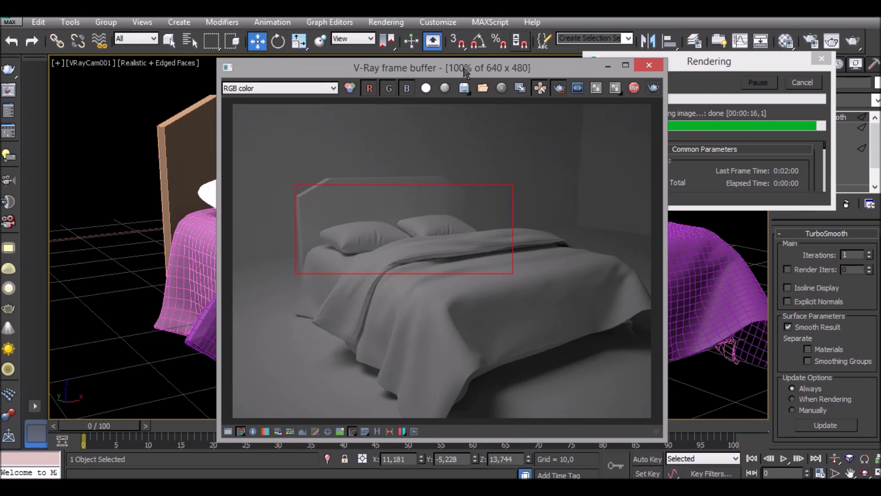
click(539, 88)
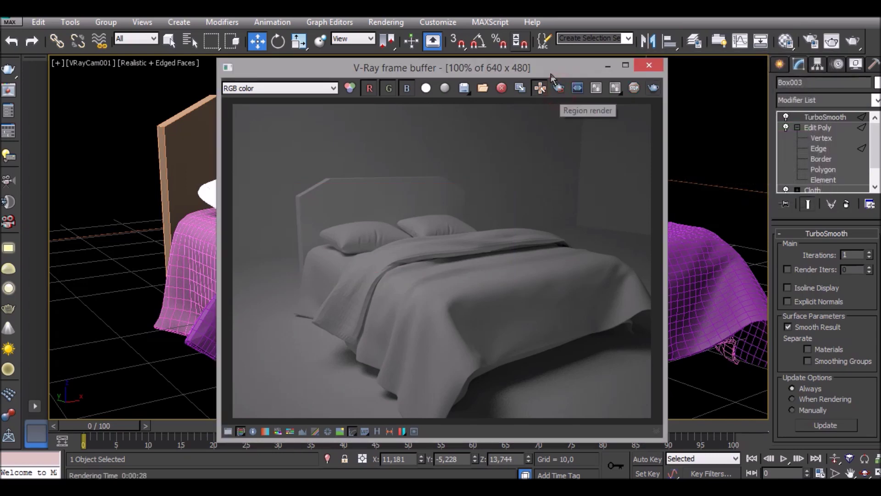
drag(538, 73, 379, 61)
mouse_move(371, 56)
mouse_down()
mouse_move(684, 62)
mouse_move(350, 62)
mouse_up()
click(527, 87)
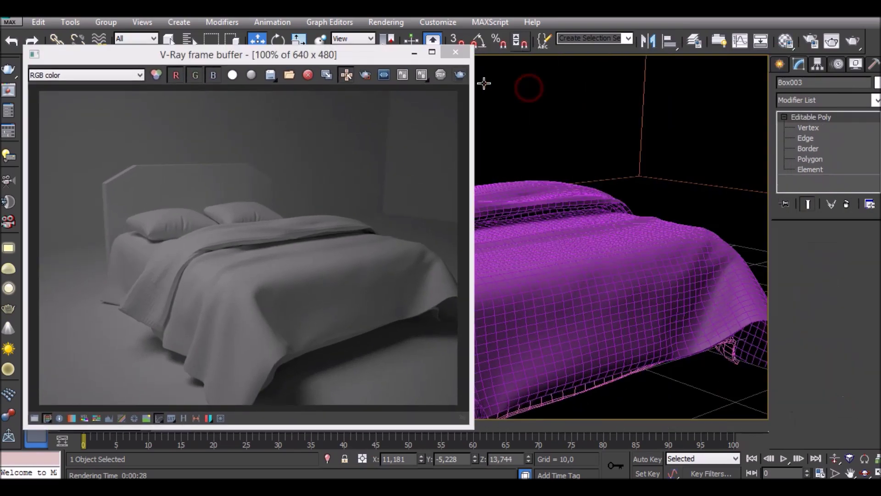
- Set the camera viewport to Clay shading, compare it with the render, then close the frame buffer
click(414, 52)
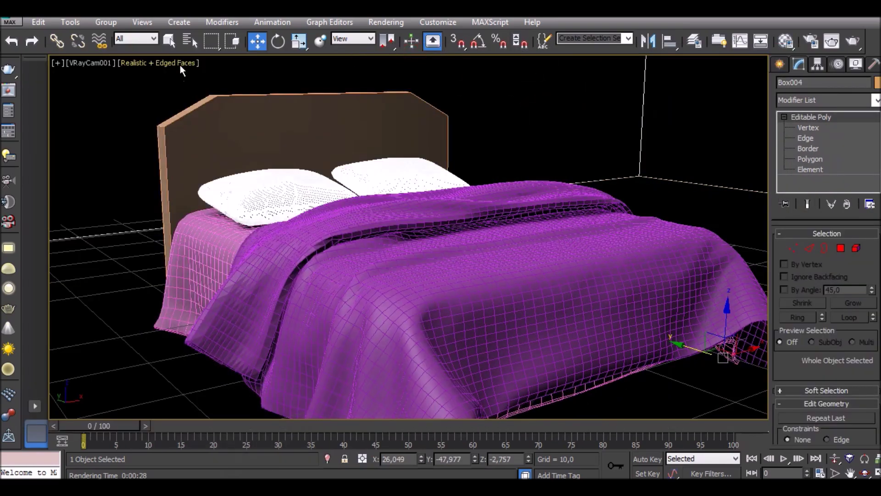
click(179, 63)
click(214, 197)
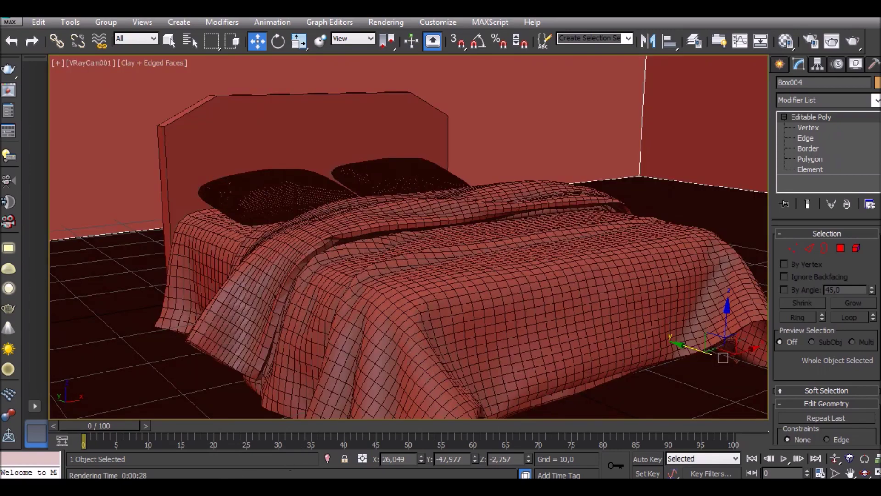
click(284, 417)
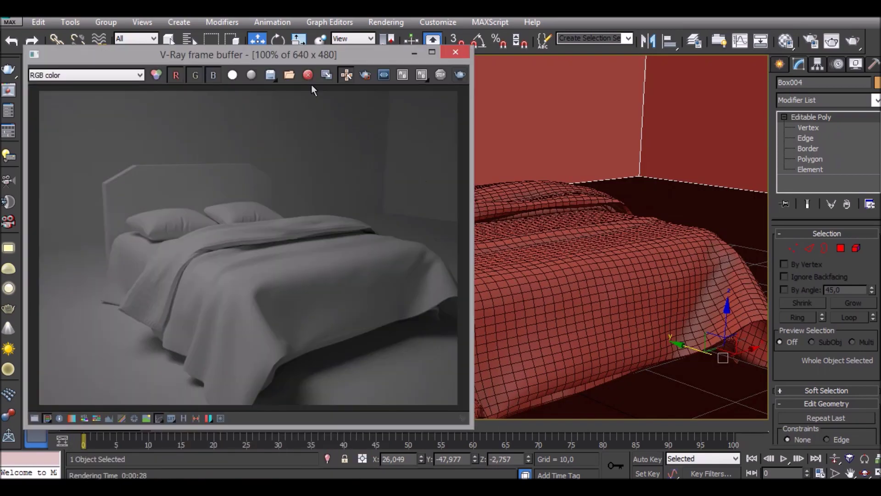
mouse_move(282, 56)
mouse_down()
mouse_move(702, 54)
mouse_move(670, 52)
mouse_up()
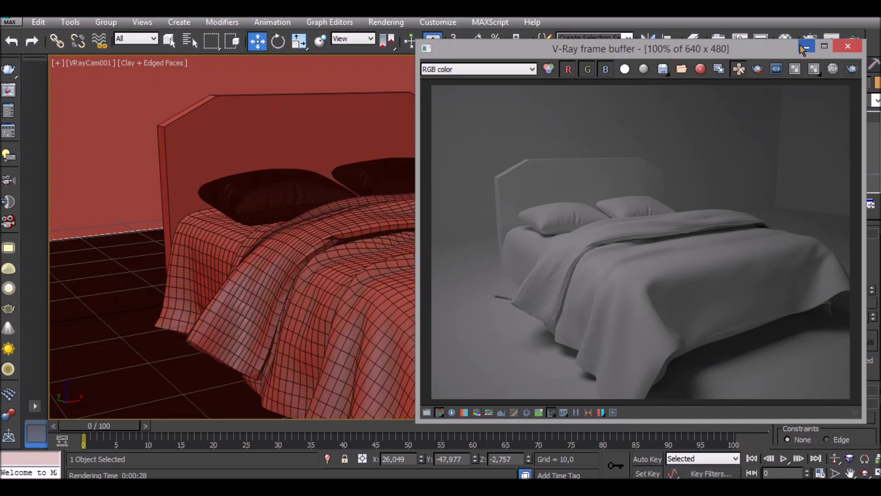
click(837, 47)
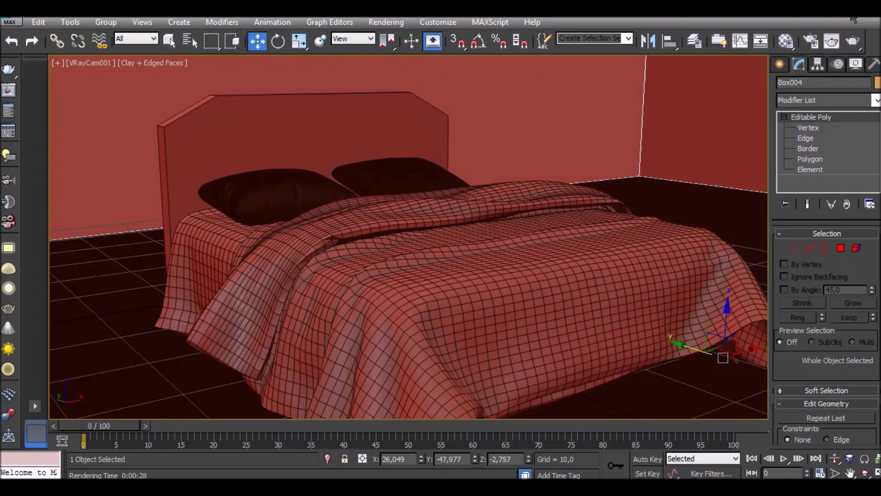